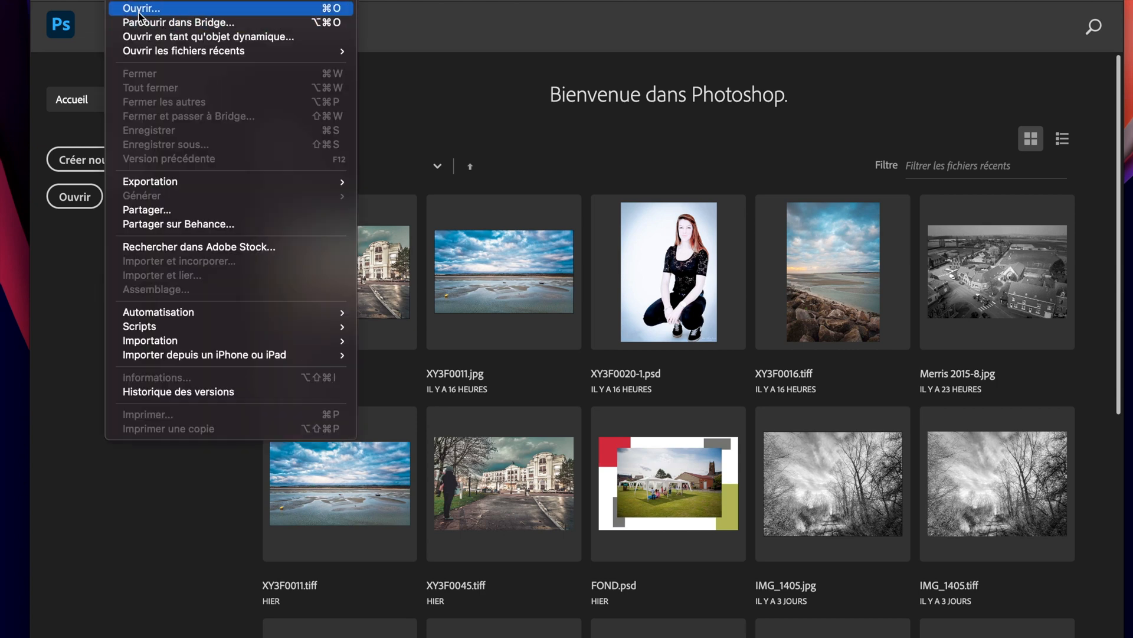
Step: Open the desktop image Merris 2015-8.jpg with Adobe Photoshop 2021
{"action": "left_click", "coordinate": [98, 1]}
{"action": "left_click_drag", "start_coordinate": [96, 1], "coordinate": [121, 264]}
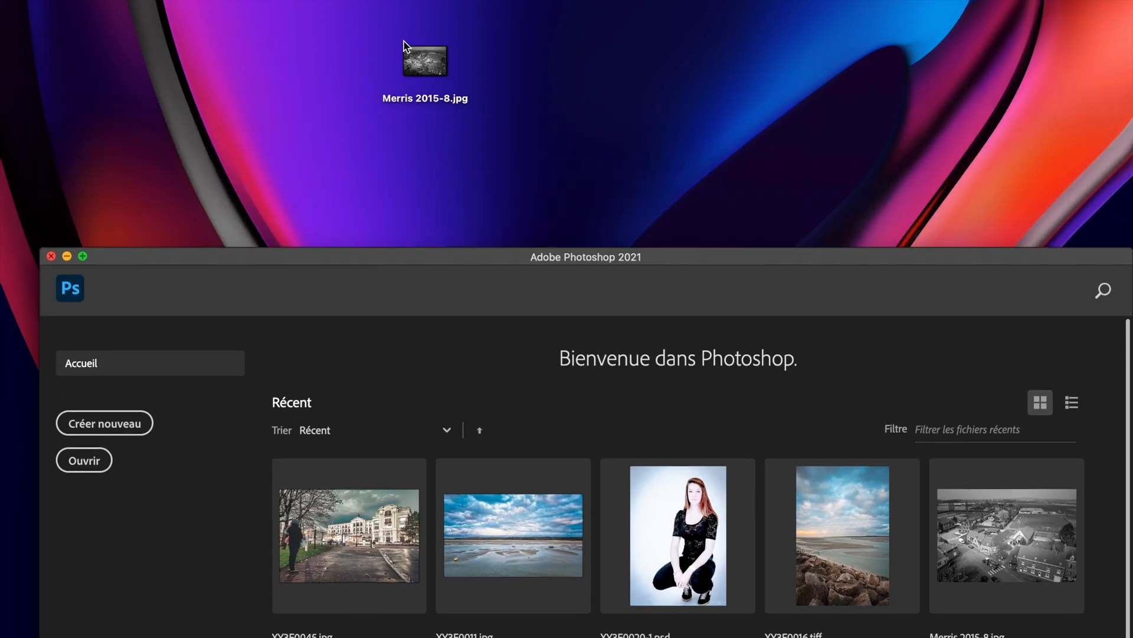
{"action": "right_click", "coordinate": [441, 67]}
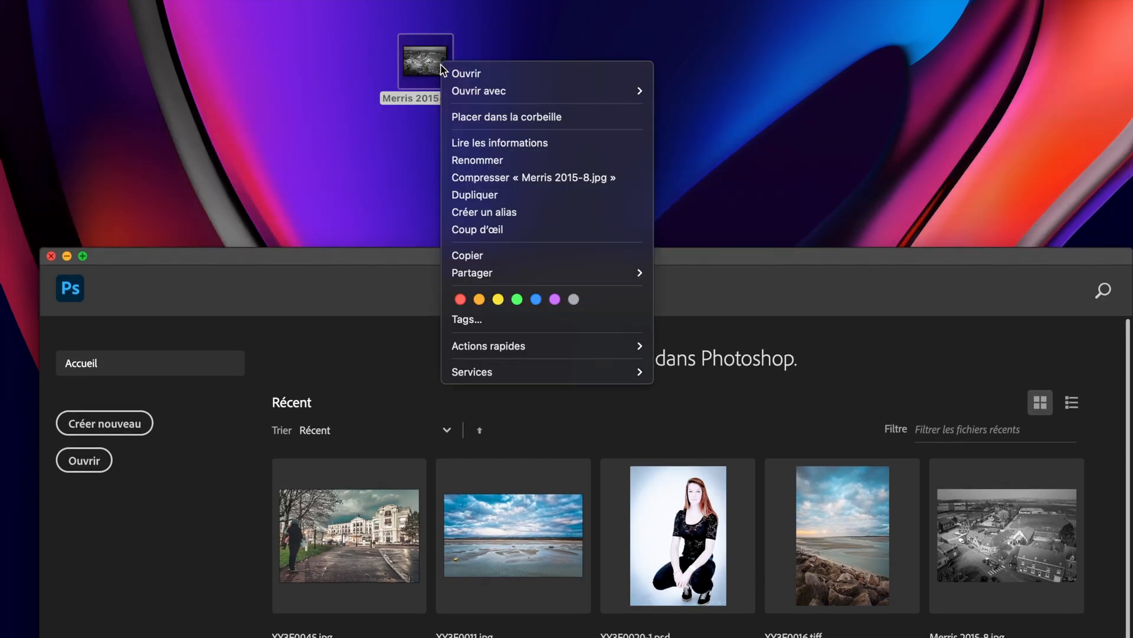
{"action": "mouse_move", "coordinate": [469, 97]}
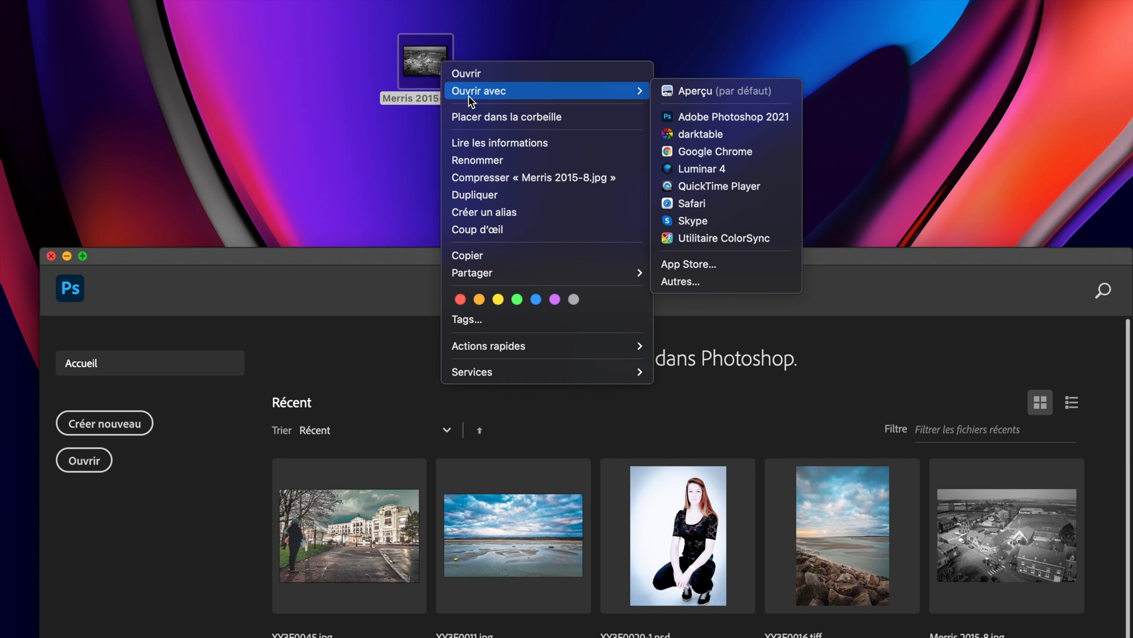
{"action": "left_click", "coordinate": [726, 116]}
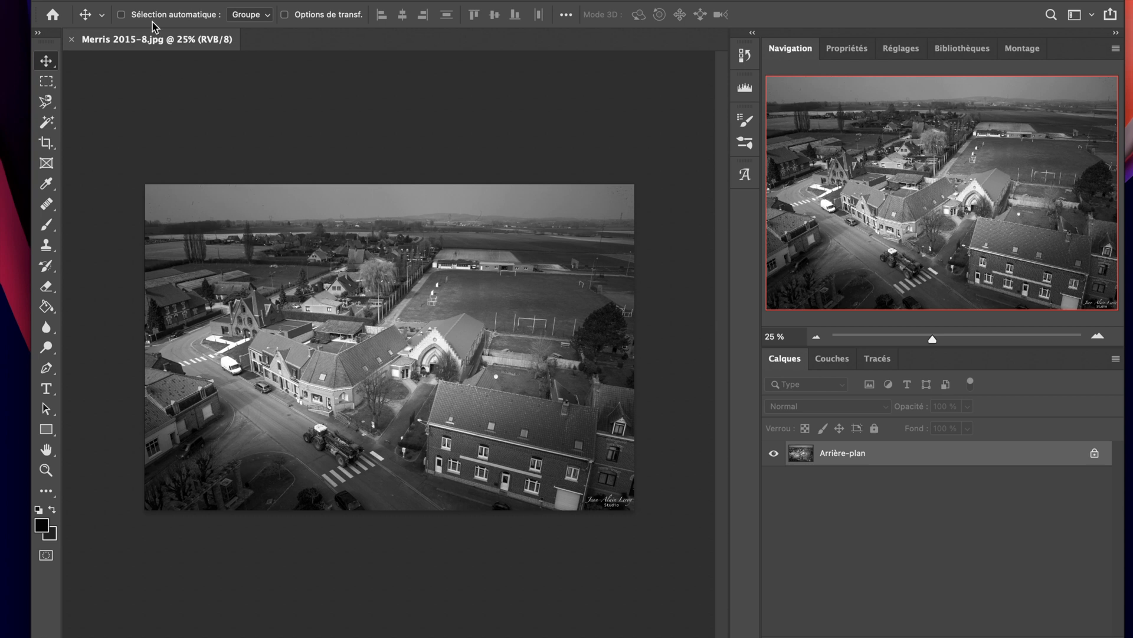
{"action": "left_click", "coordinate": [122, 1]}
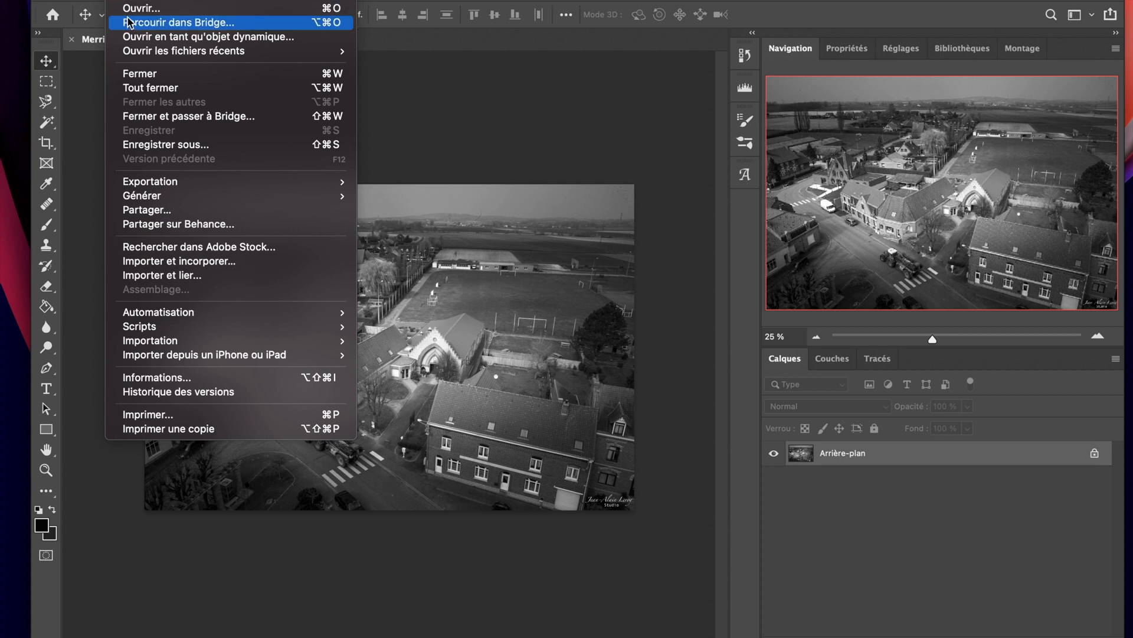
{"action": "left_click", "coordinate": [531, 1]}
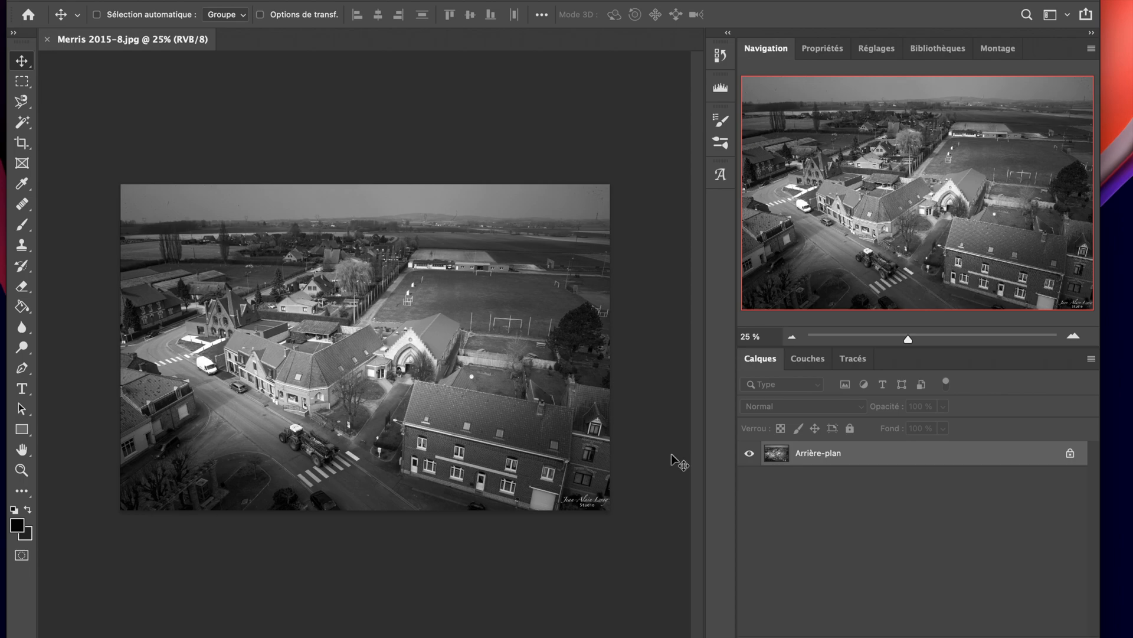
Step: Examine the tractor, the crosswalk and the surrounding road up close in the aerial photo
{"action": "left_click_drag", "start_coordinate": [909, 339], "coordinate": [961, 338]}
{"action": "left_click_drag", "start_coordinate": [927, 208], "coordinate": [861, 246]}
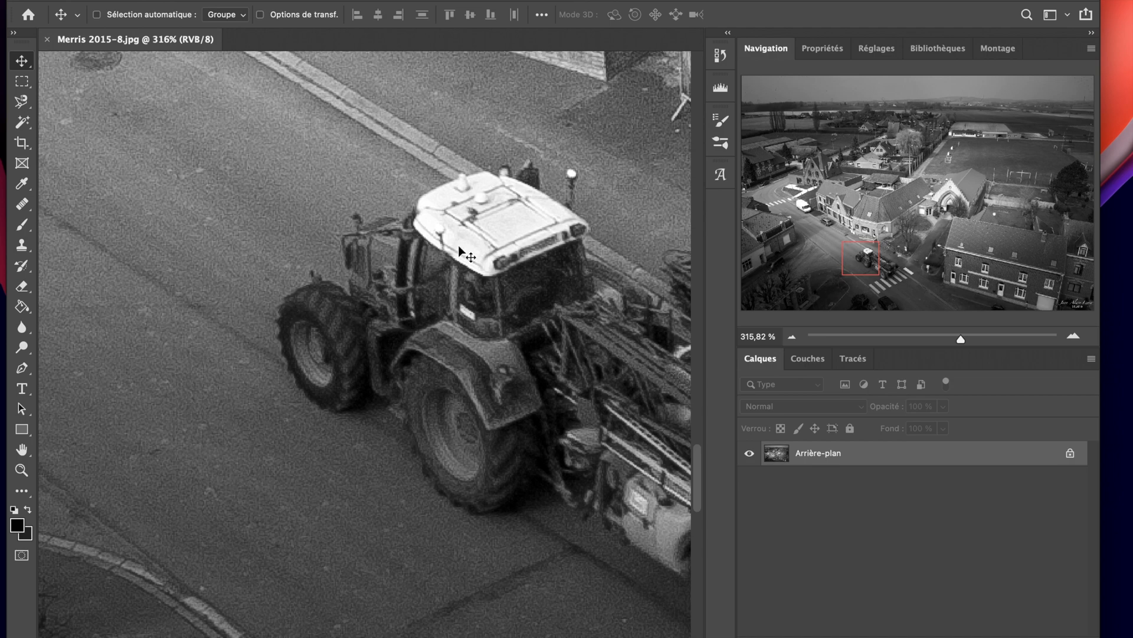
{"action": "left_click_drag", "start_coordinate": [933, 341], "coordinate": [908, 340]}
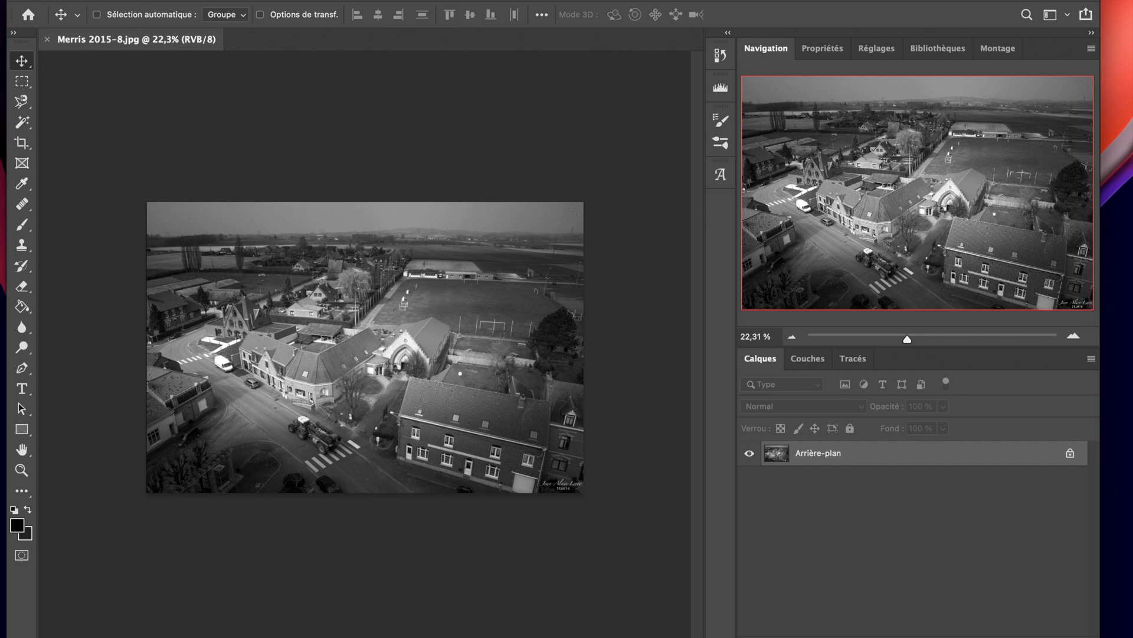
{"action": "left_click", "coordinate": [644, 0]}
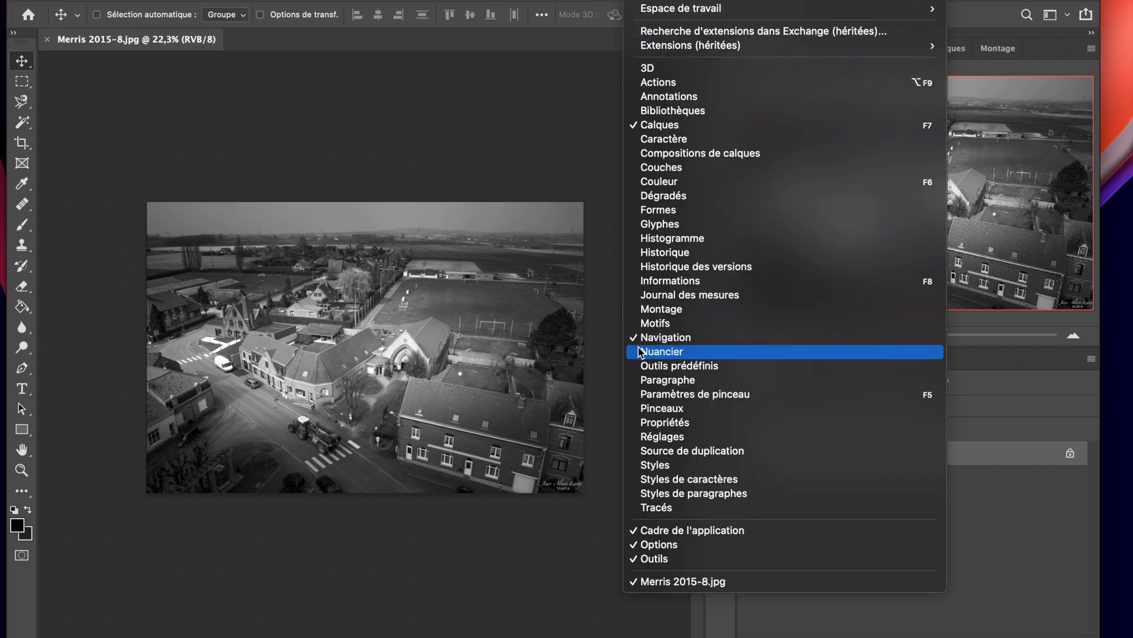
{"action": "left_click", "coordinate": [1027, 389]}
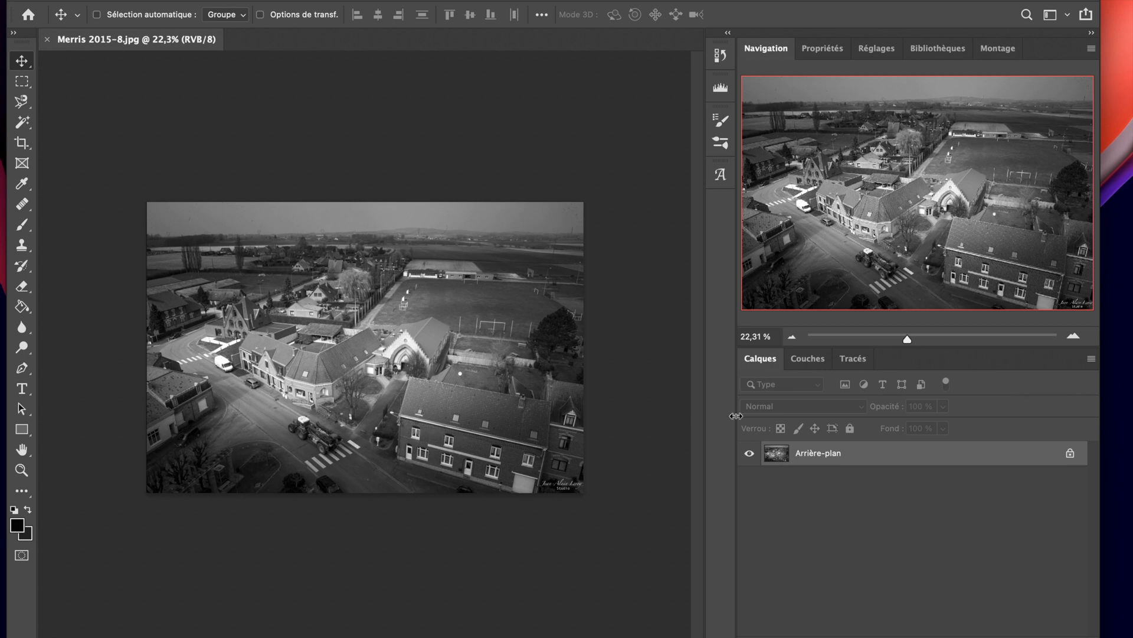
{"action": "left_click_drag", "start_coordinate": [907, 340], "coordinate": [929, 345]}
{"action": "left_click_drag", "start_coordinate": [887, 227], "coordinate": [818, 324]}
{"action": "left_click_drag", "start_coordinate": [925, 346], "coordinate": [935, 339]}
{"action": "left_click_drag", "start_coordinate": [938, 268], "coordinate": [891, 295]}
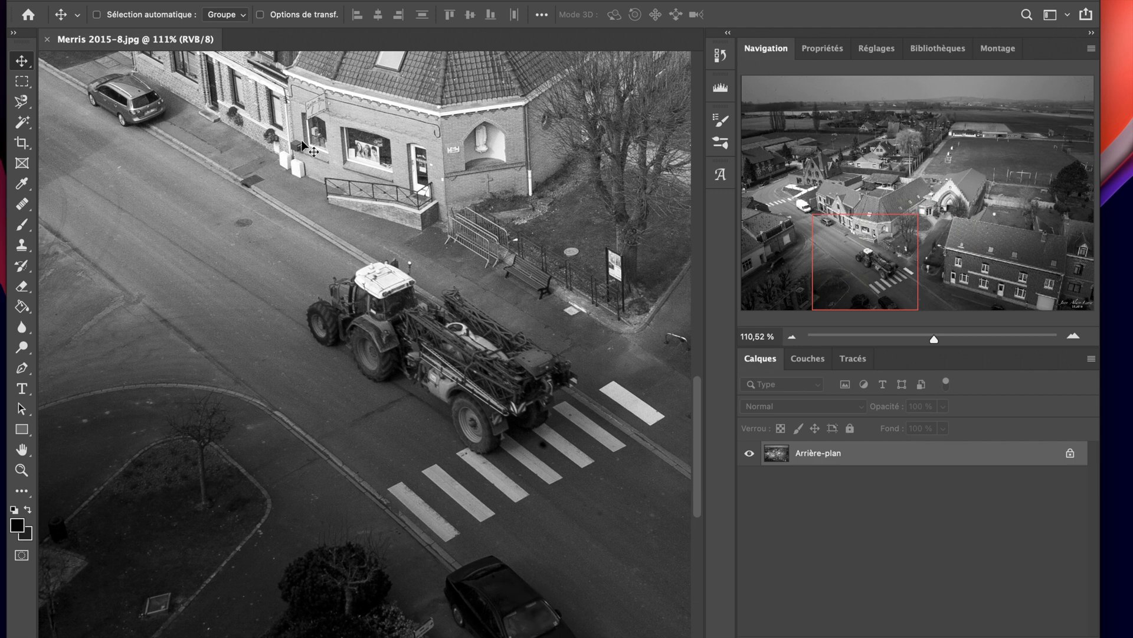
Step: Inspect the horizon and sky at high magnification for spots and marks, and return to the whole photo
{"action": "left_click_drag", "start_coordinate": [930, 340], "coordinate": [923, 338]}
{"action": "left_click_drag", "start_coordinate": [912, 194], "coordinate": [965, 107]}
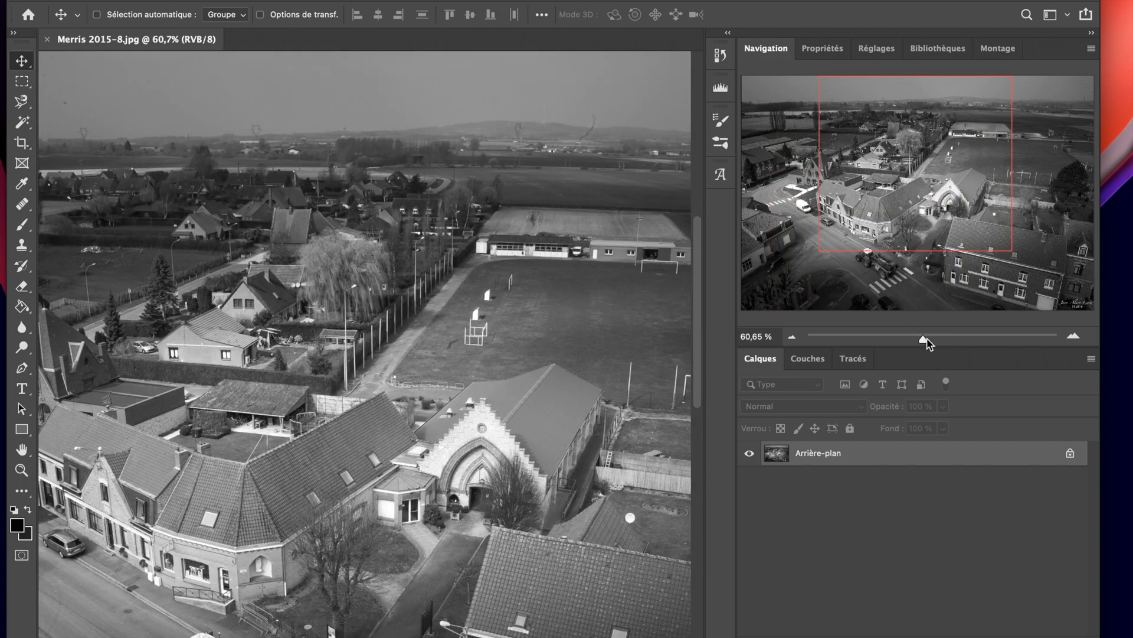
{"action": "left_click_drag", "start_coordinate": [924, 338], "coordinate": [950, 339]}
{"action": "left_click_drag", "start_coordinate": [915, 173], "coordinate": [963, 121]}
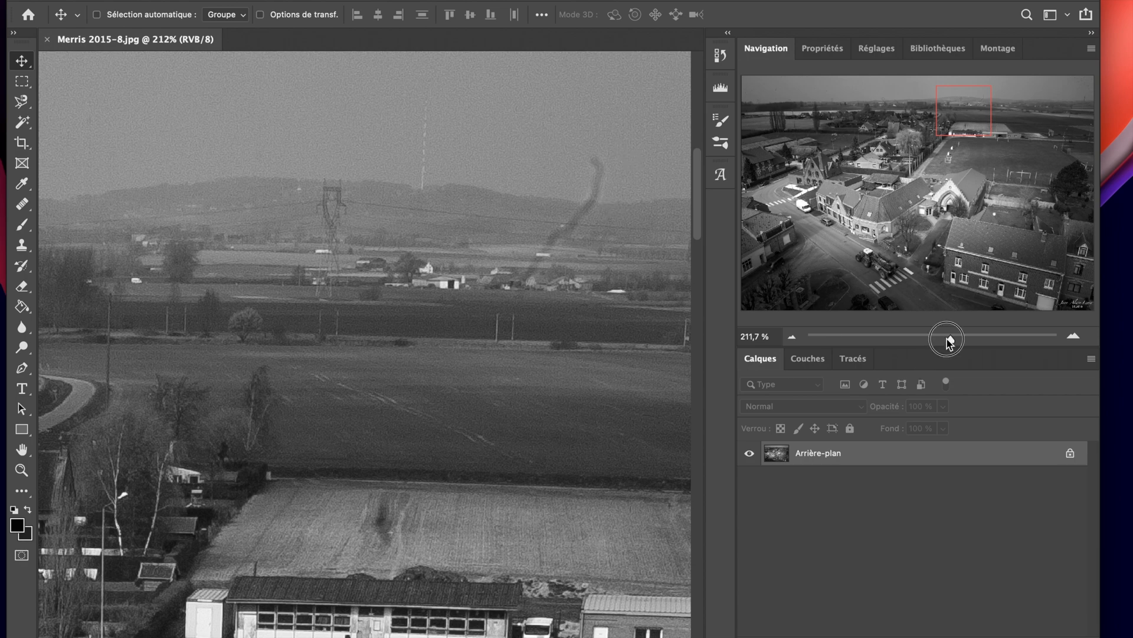
{"action": "left_click_drag", "start_coordinate": [950, 341], "coordinate": [942, 338]}
{"action": "left_click_drag", "start_coordinate": [965, 121], "coordinate": [773, 110]}
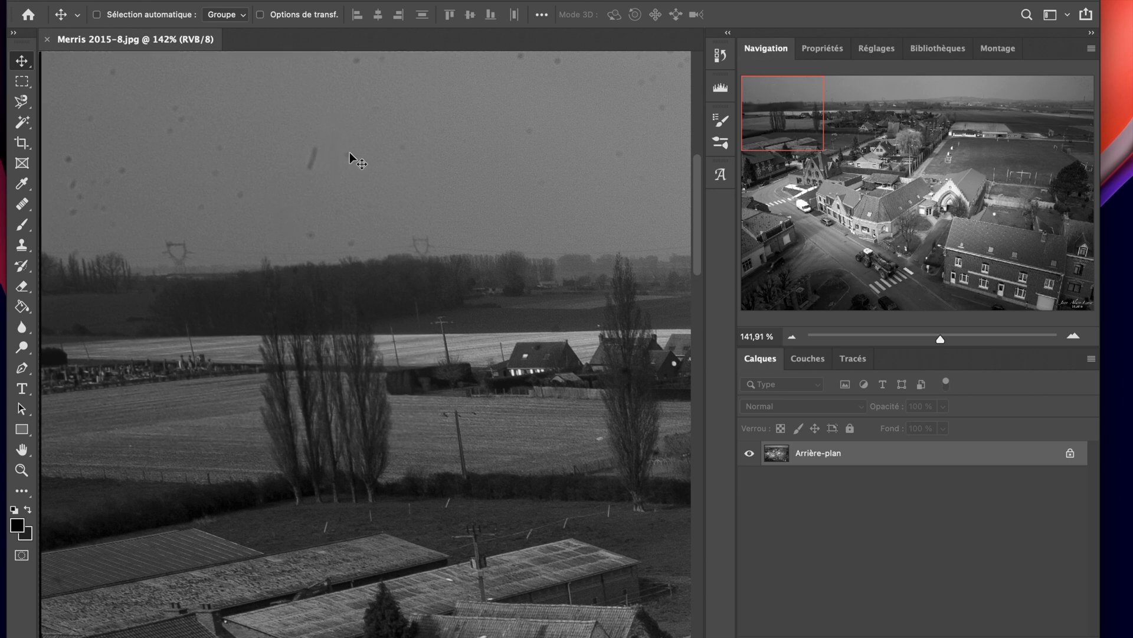
{"action": "left_click_drag", "start_coordinate": [783, 118], "coordinate": [821, 116]}
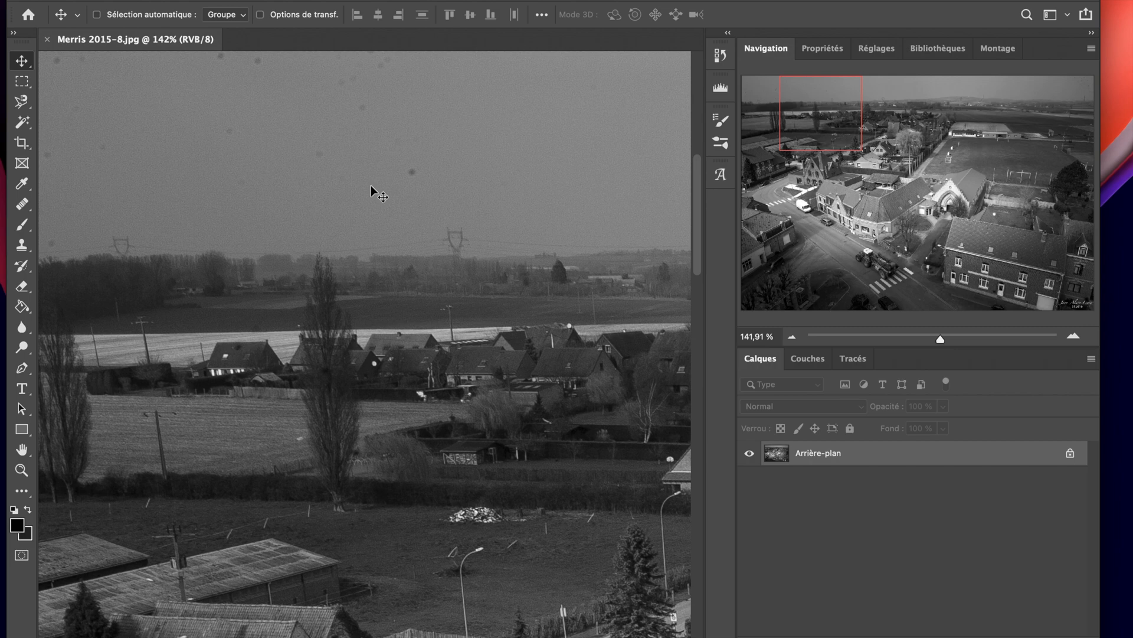
{"action": "left_click_drag", "start_coordinate": [822, 112], "coordinate": [843, 122]}
{"action": "left_click_drag", "start_coordinate": [940, 338], "coordinate": [913, 338]}
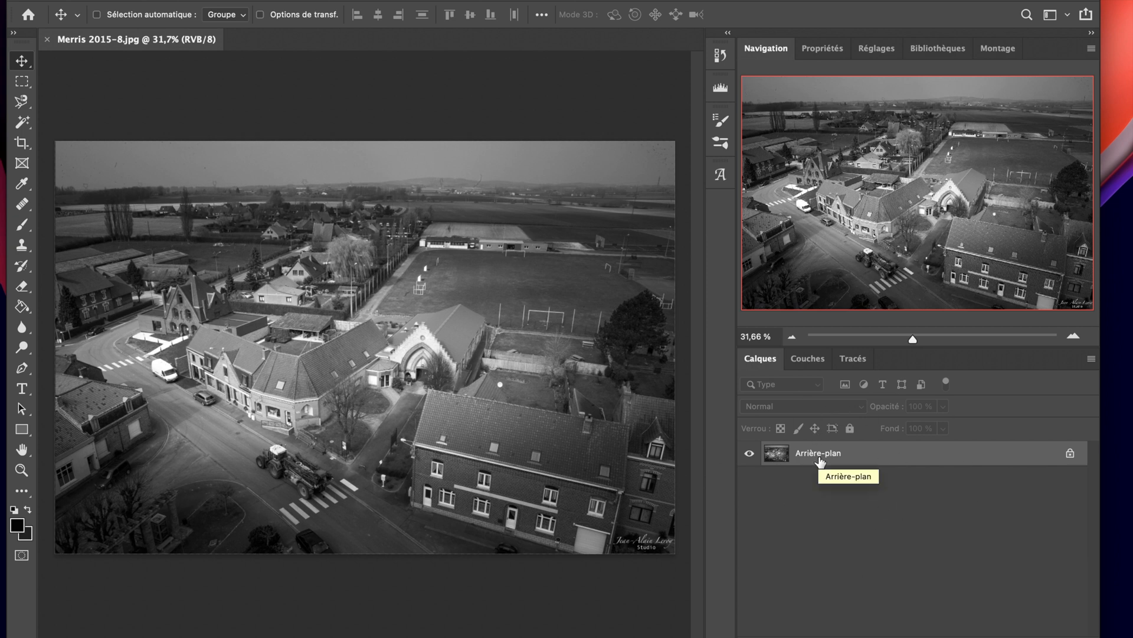
Step: Duplicate the Arrière-plan layer within the same document under the name "voiture 1"
{"action": "right_click", "coordinate": [820, 460]}
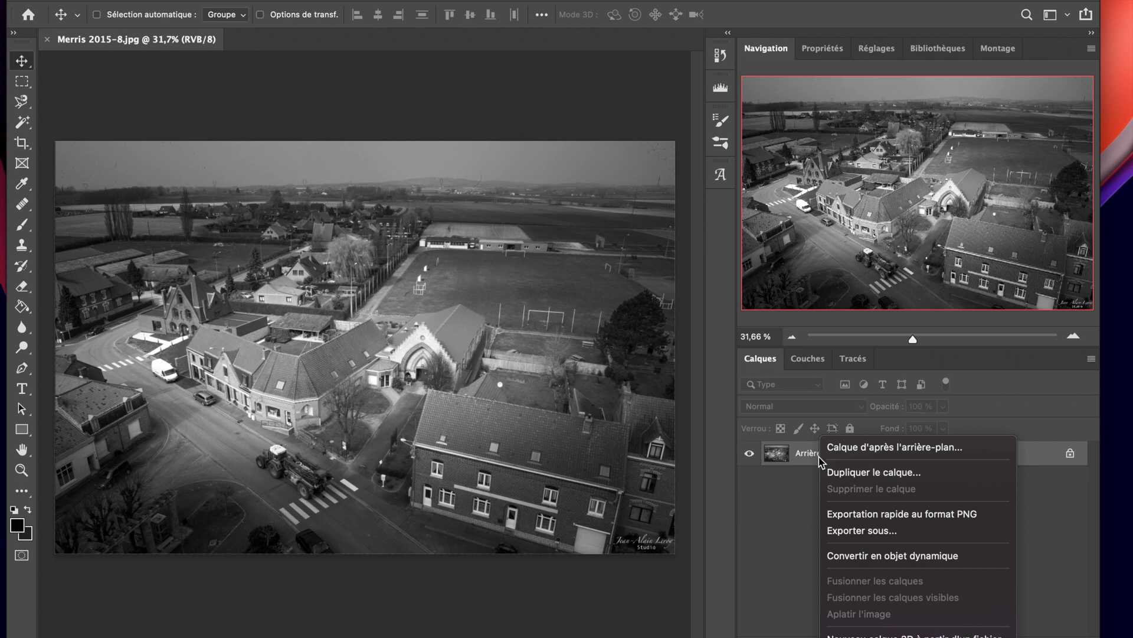
{"action": "left_click", "coordinate": [843, 473]}
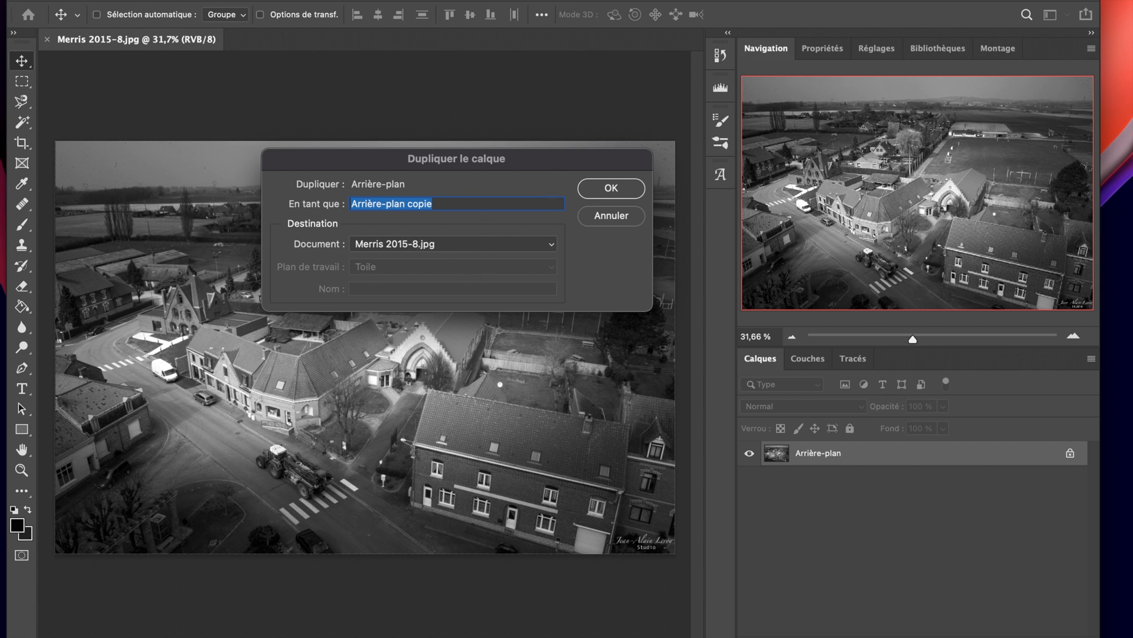
{"action": "type", "text": "voiture 1"}
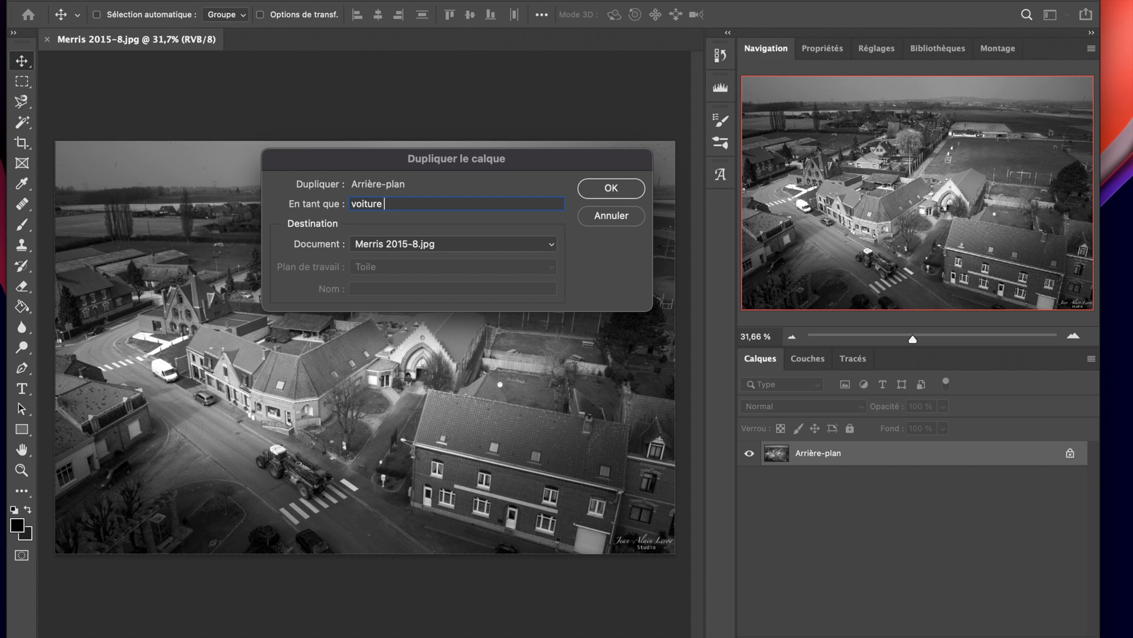
{"action": "left_click", "coordinate": [611, 189]}
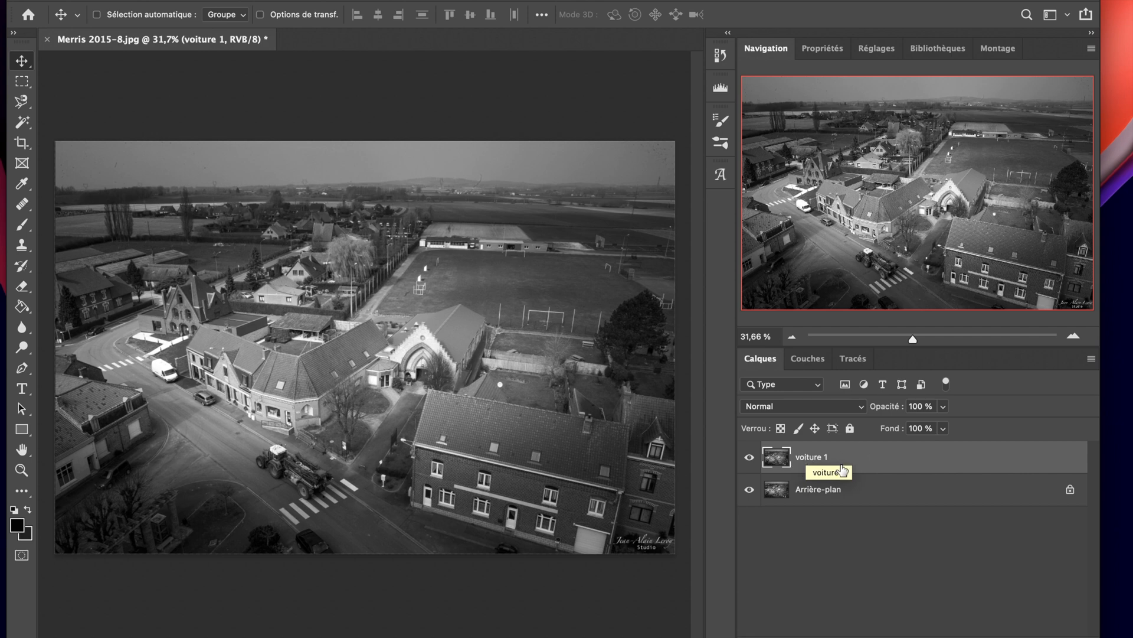
{"action": "left_click", "coordinate": [924, 491]}
{"action": "left_click", "coordinate": [918, 470]}
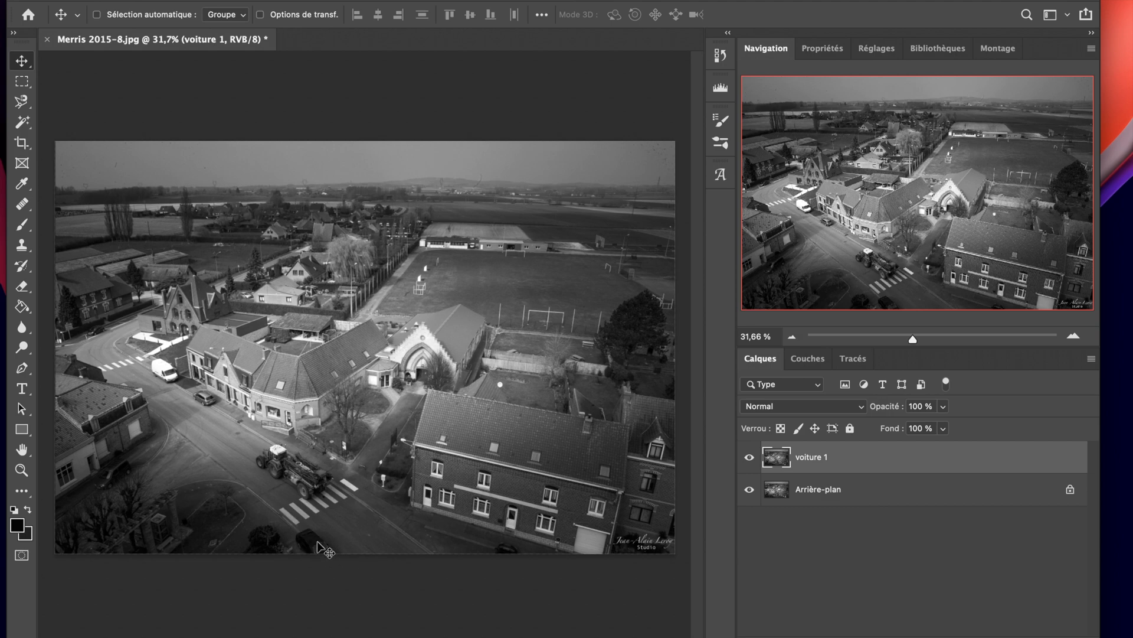
Step: Set up the Clone Stamp tool with the soft round brush (Arrondi flou) at a size of 93 px
{"action": "left_click", "coordinate": [915, 339]}
{"action": "left_click_drag", "start_coordinate": [915, 340], "coordinate": [933, 337]}
{"action": "left_click_drag", "start_coordinate": [916, 229], "coordinate": [870, 309]}
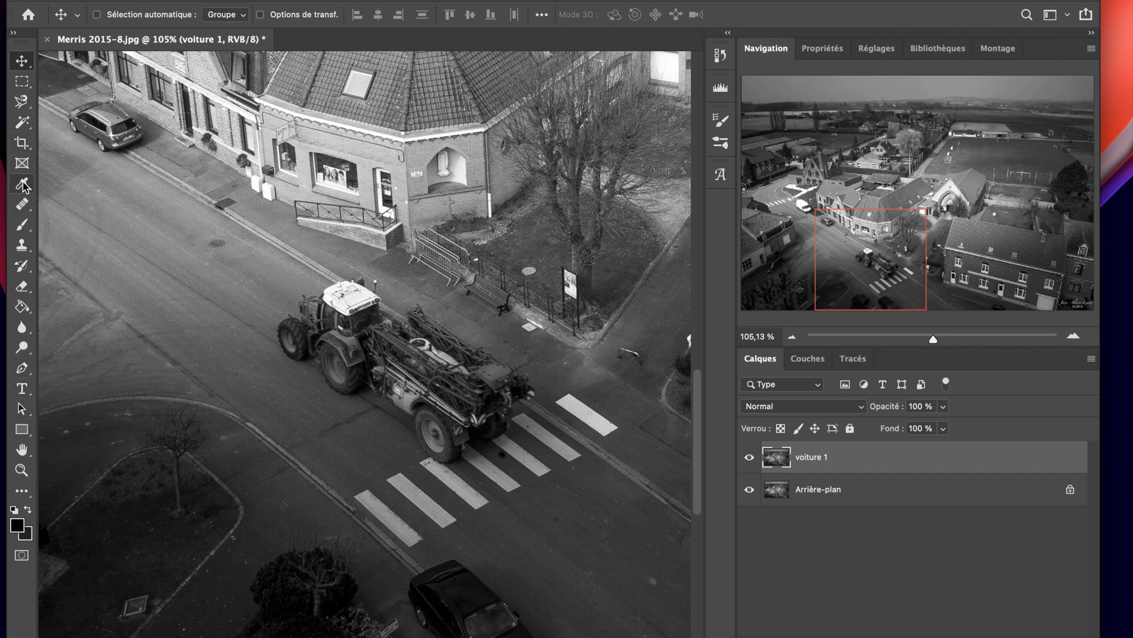
{"action": "left_click", "coordinate": [21, 248]}
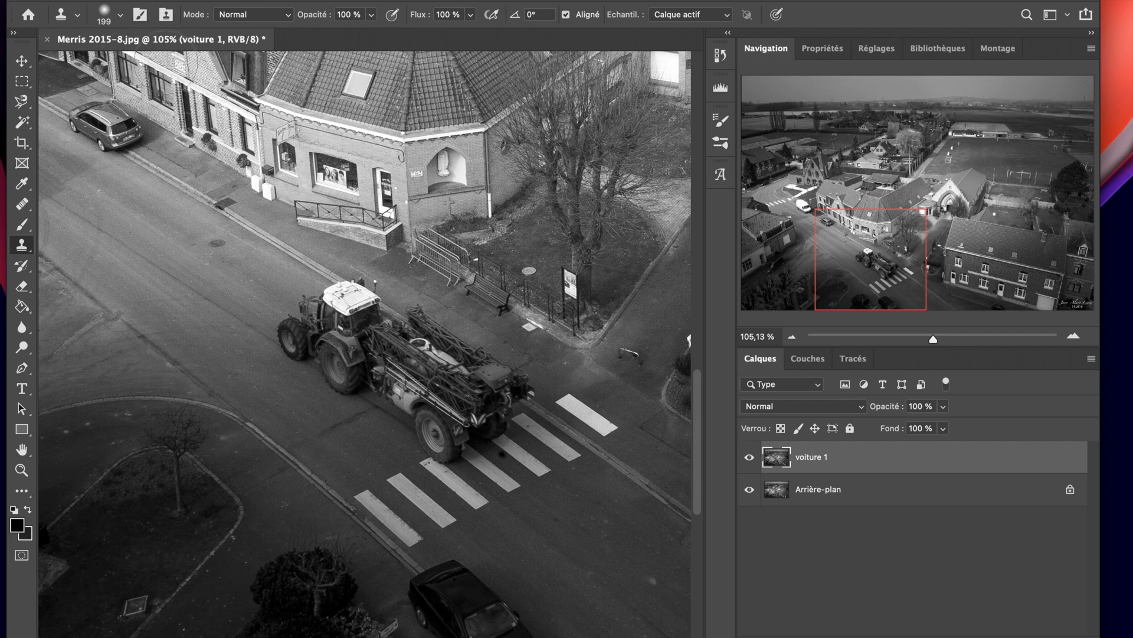
{"action": "left_click", "coordinate": [121, 16]}
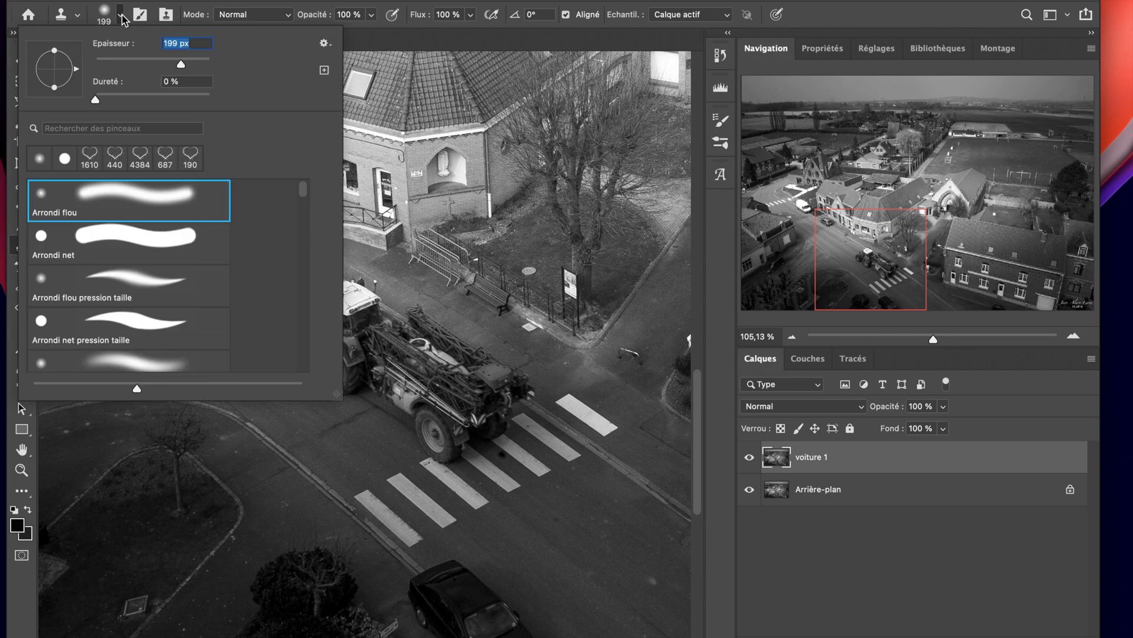
{"action": "left_click_drag", "start_coordinate": [181, 64], "coordinate": [148, 63]}
{"action": "left_click", "coordinate": [118, 206]}
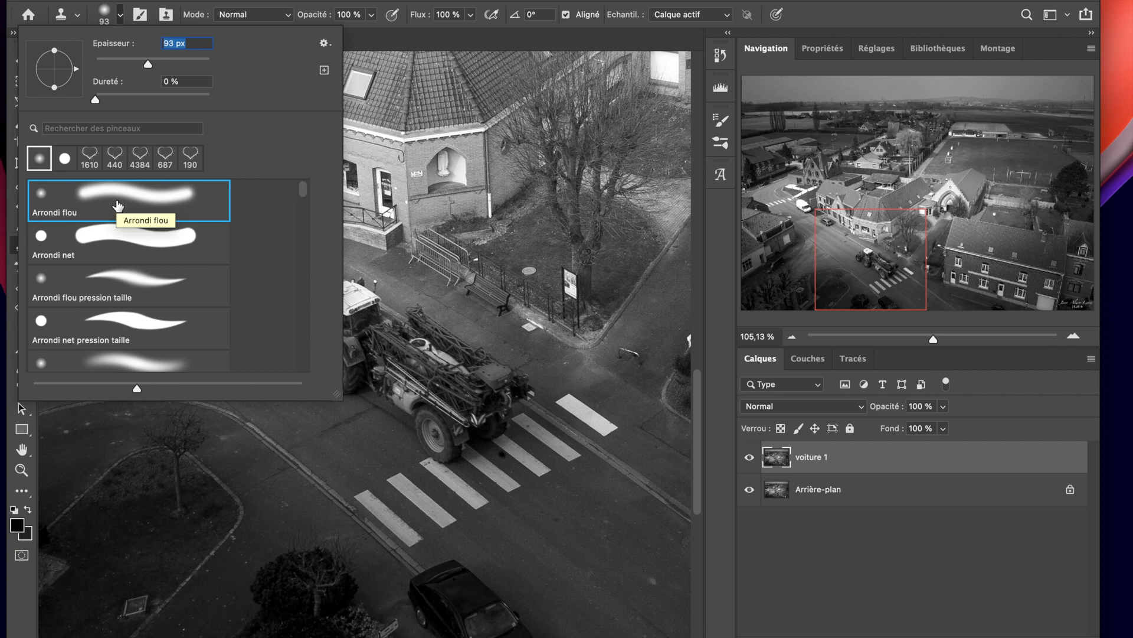
{"action": "left_click", "coordinate": [385, 38]}
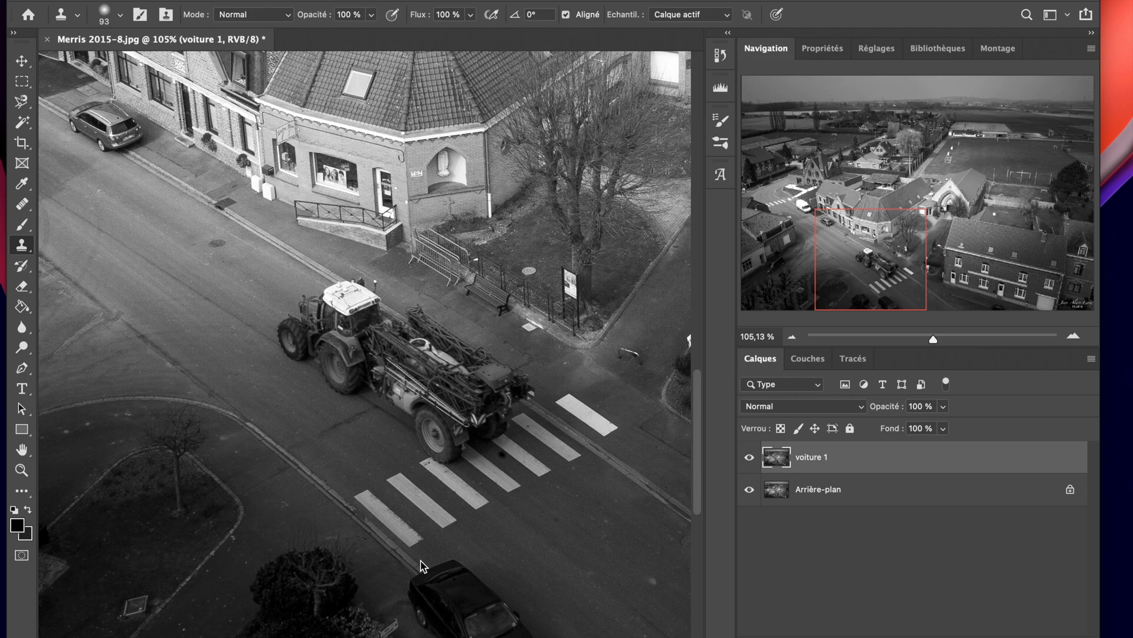
{"action": "scroll", "coordinate": [420, 564], "scroll_direction": "right", "scroll_amount": 3}
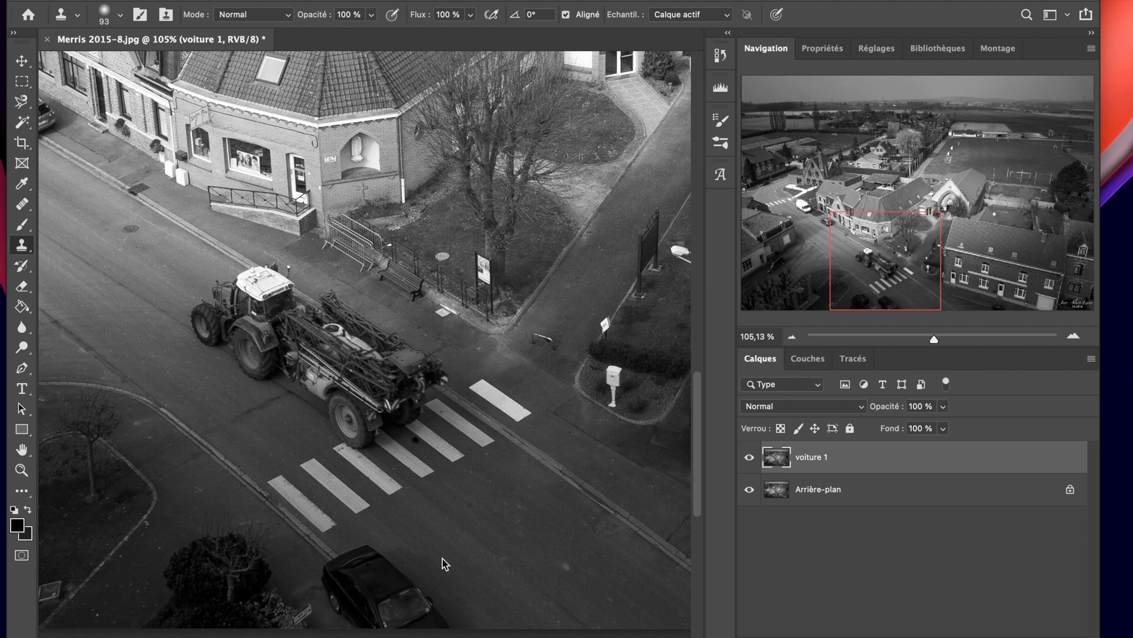
{"action": "left_click", "coordinate": [414, 440]}
{"action": "left_click_drag", "start_coordinate": [936, 335], "coordinate": [959, 337]}
{"action": "left_click_drag", "start_coordinate": [893, 267], "coordinate": [884, 276]}
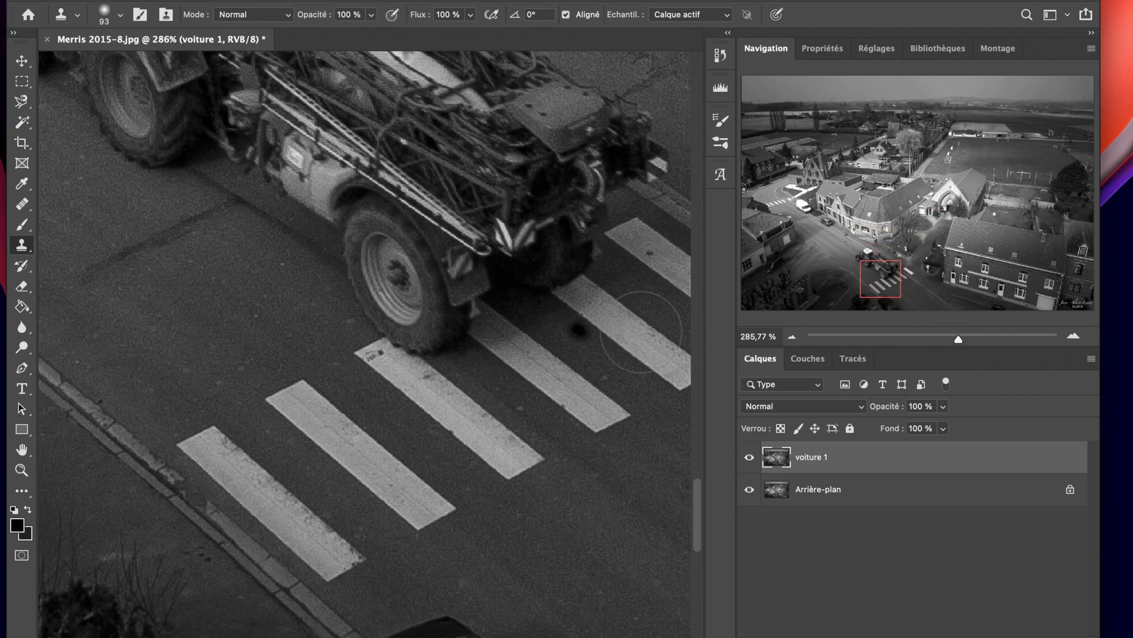
{"action": "left_click_drag", "start_coordinate": [957, 338], "coordinate": [943, 337]}
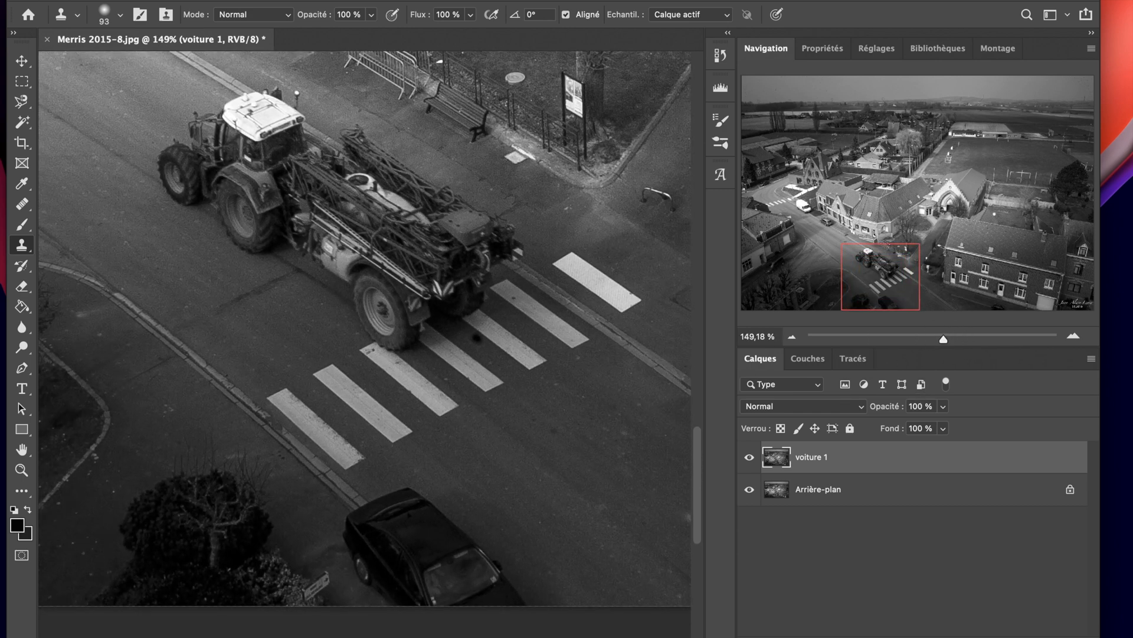
{"action": "left_click", "coordinate": [118, 18]}
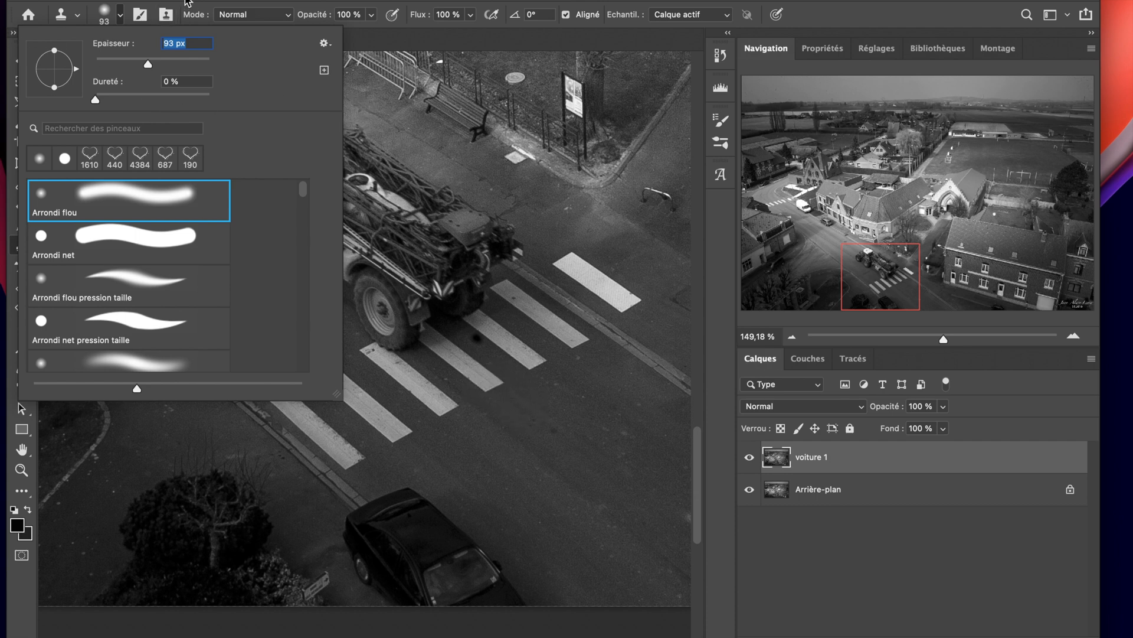
{"action": "key", "text": "Return"}
{"action": "left_click", "coordinate": [21, 62]}
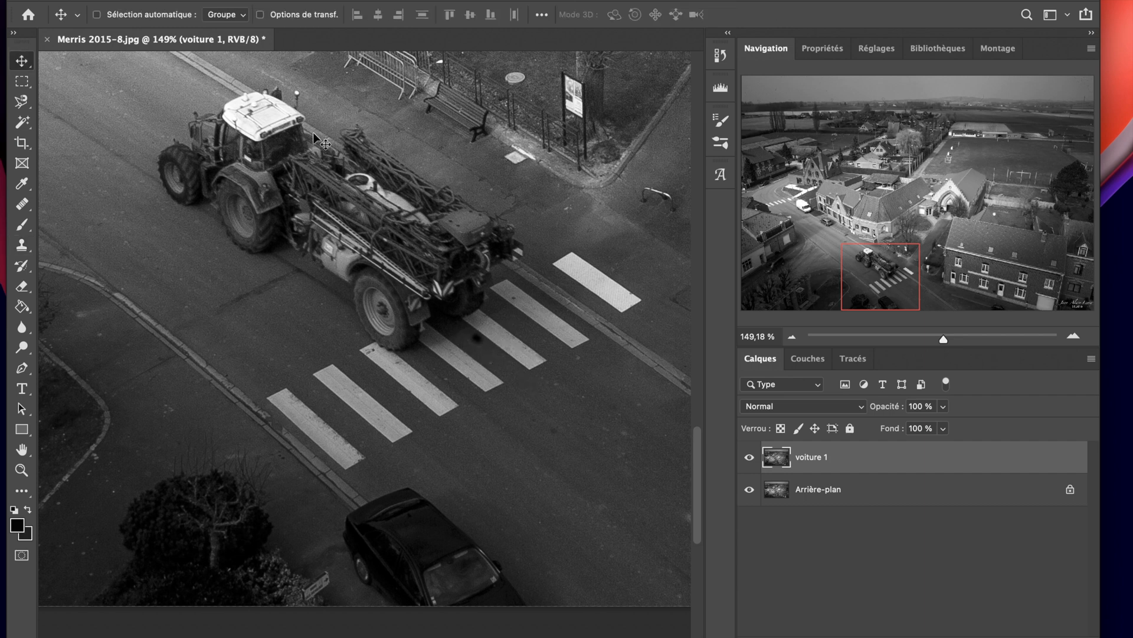
Step: Activate the Clone Stamp tool with a 23 px brush for retouching the road around the crosswalk and the dark car
{"action": "left_click", "coordinate": [21, 245]}
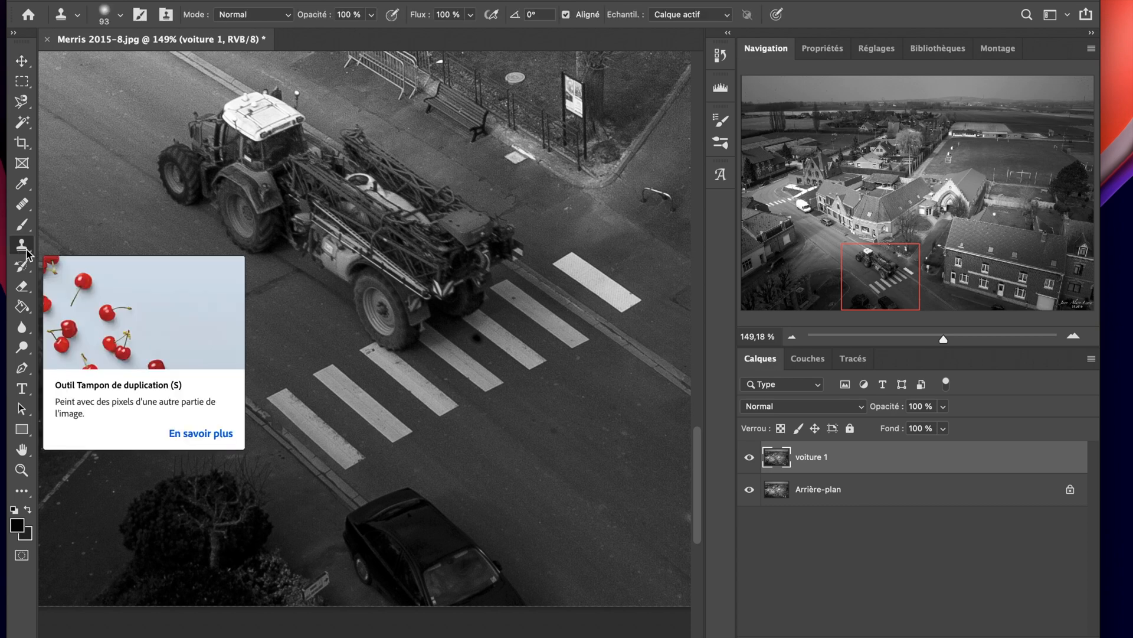
{"action": "left_click", "coordinate": [121, 16]}
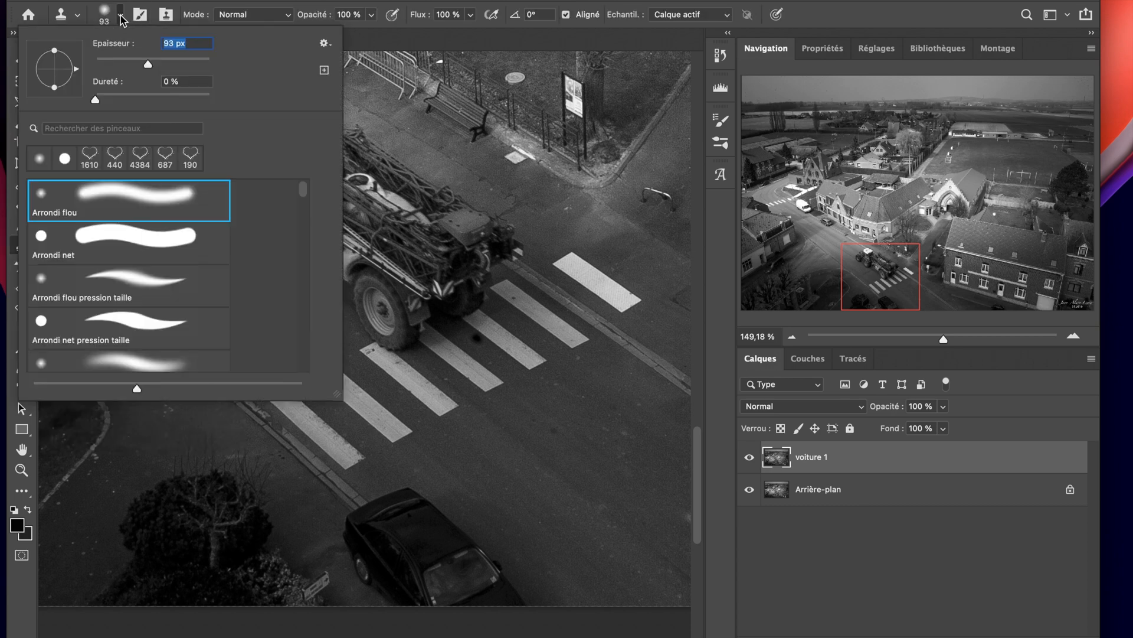
{"action": "left_click_drag", "start_coordinate": [126, 69], "coordinate": [113, 65]}
{"action": "left_click_drag", "start_coordinate": [116, 68], "coordinate": [109, 67]}
{"action": "key", "text": "Return"}
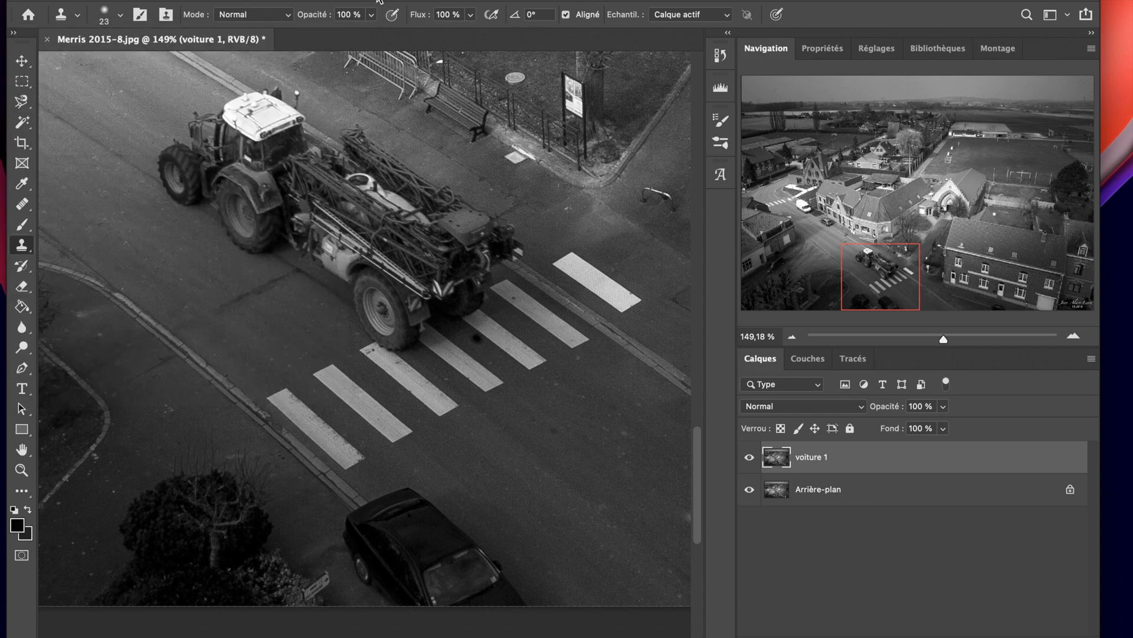
{"action": "left_click_drag", "start_coordinate": [944, 337], "coordinate": [965, 339]}
{"action": "left_click_drag", "start_coordinate": [885, 284], "coordinate": [905, 294]}
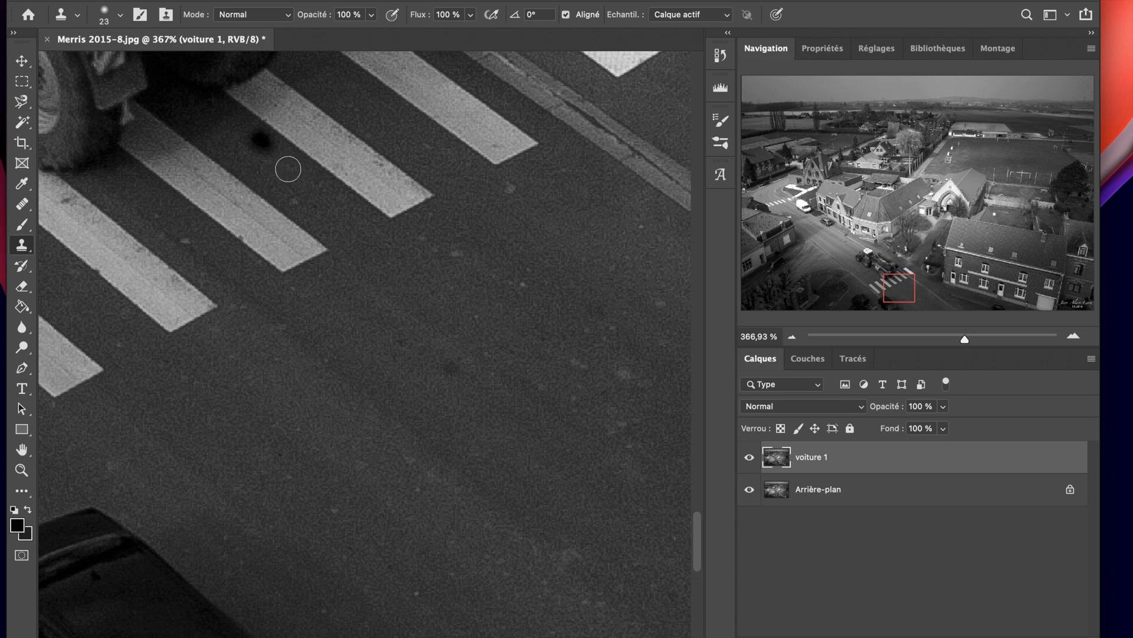
Step: Clone out the dark spot between the crosswalk stripes behind the tractor, sampling the asphalt just beside it
{"action": "left_click", "coordinate": [256, 141]}
{"action": "key", "text": "super+z"}
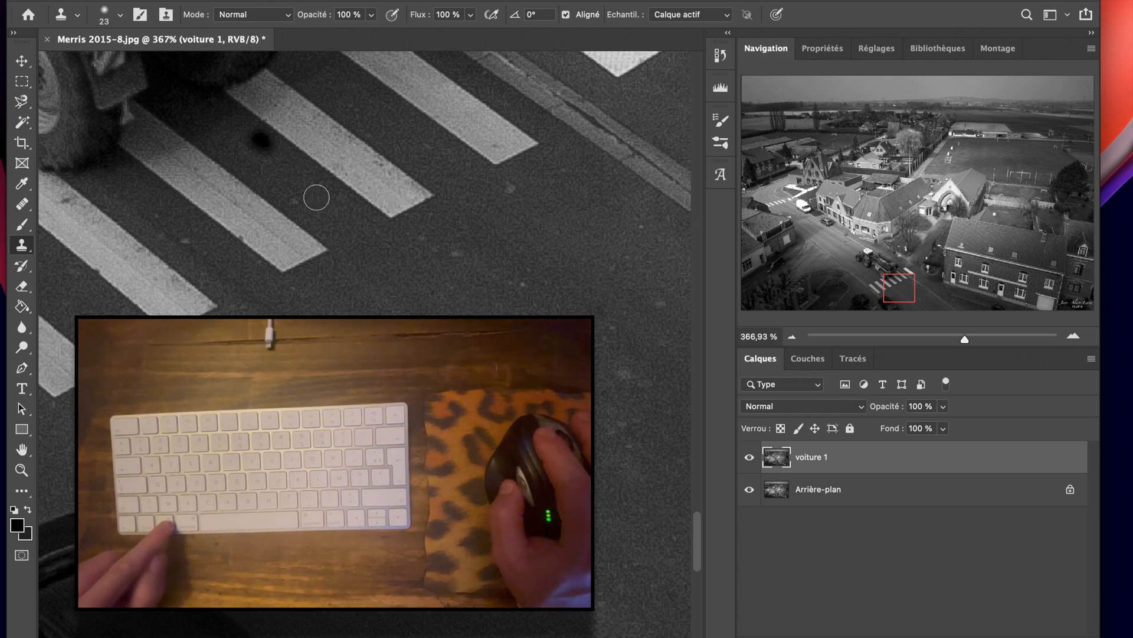
{"action": "left_click", "coordinate": [295, 175], "text": "alt"}
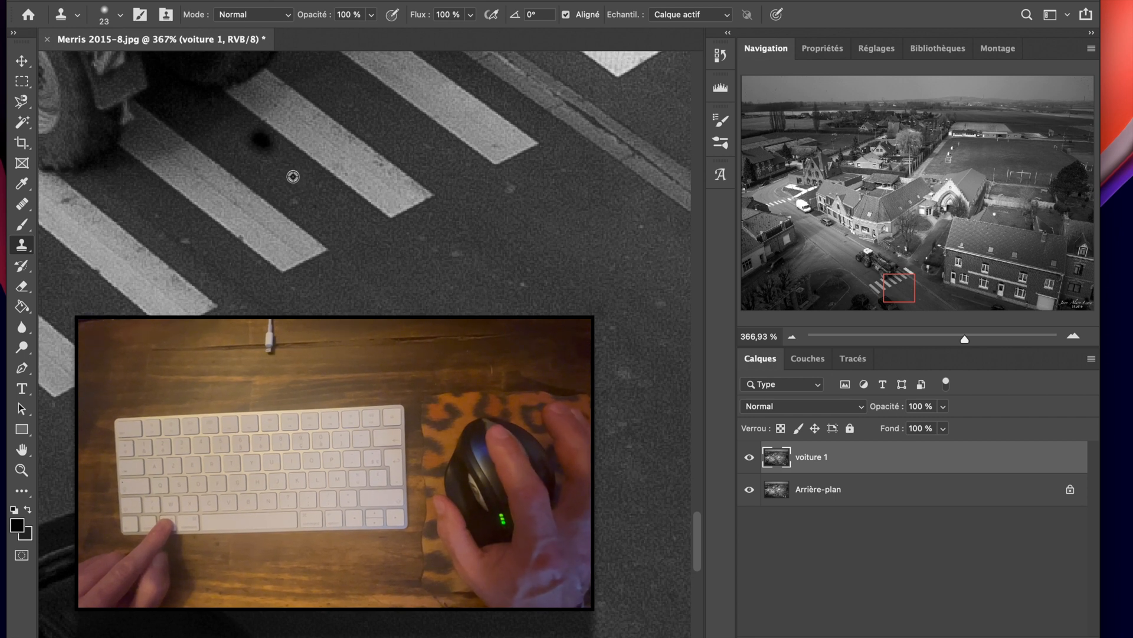
{"action": "left_click", "coordinate": [262, 145]}
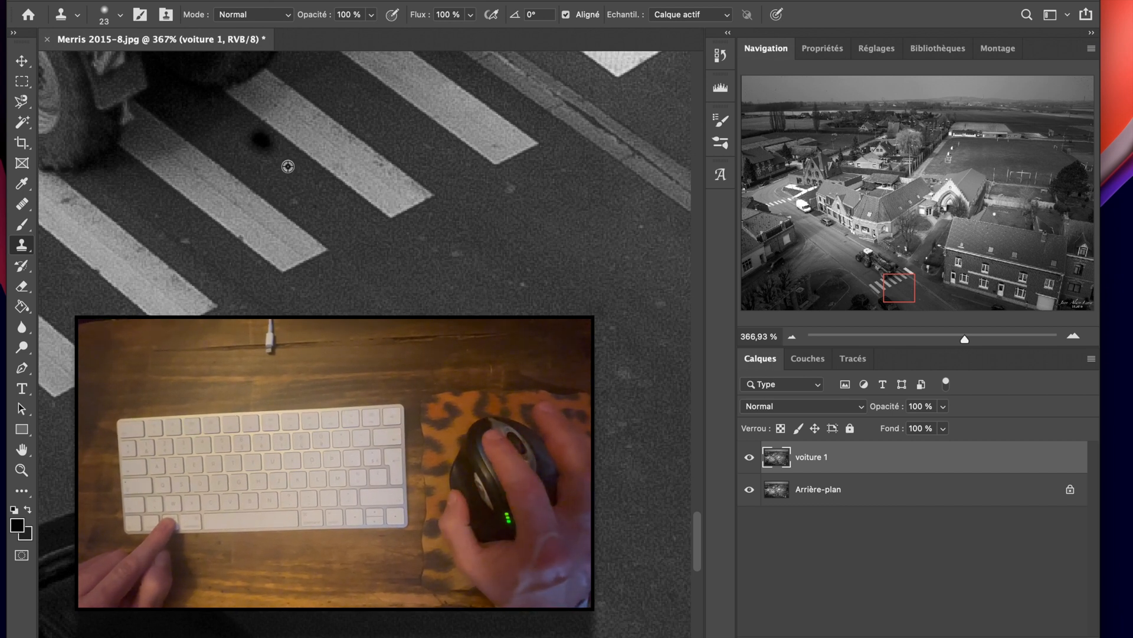
{"action": "left_click", "coordinate": [288, 166], "text": "alt"}
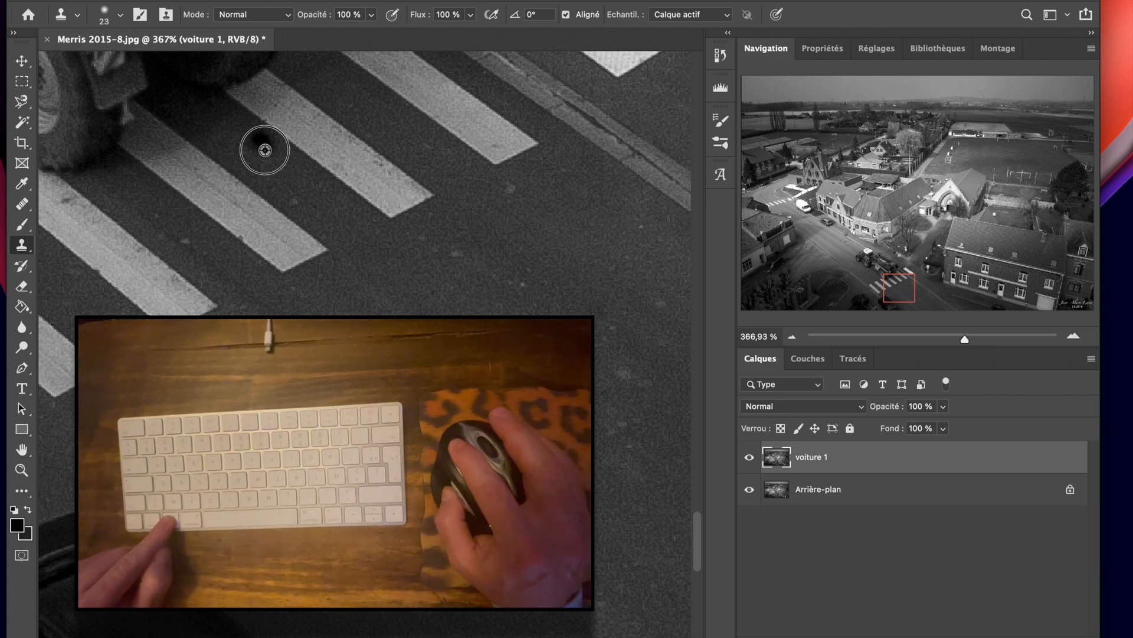
{"action": "left_click", "coordinate": [265, 150]}
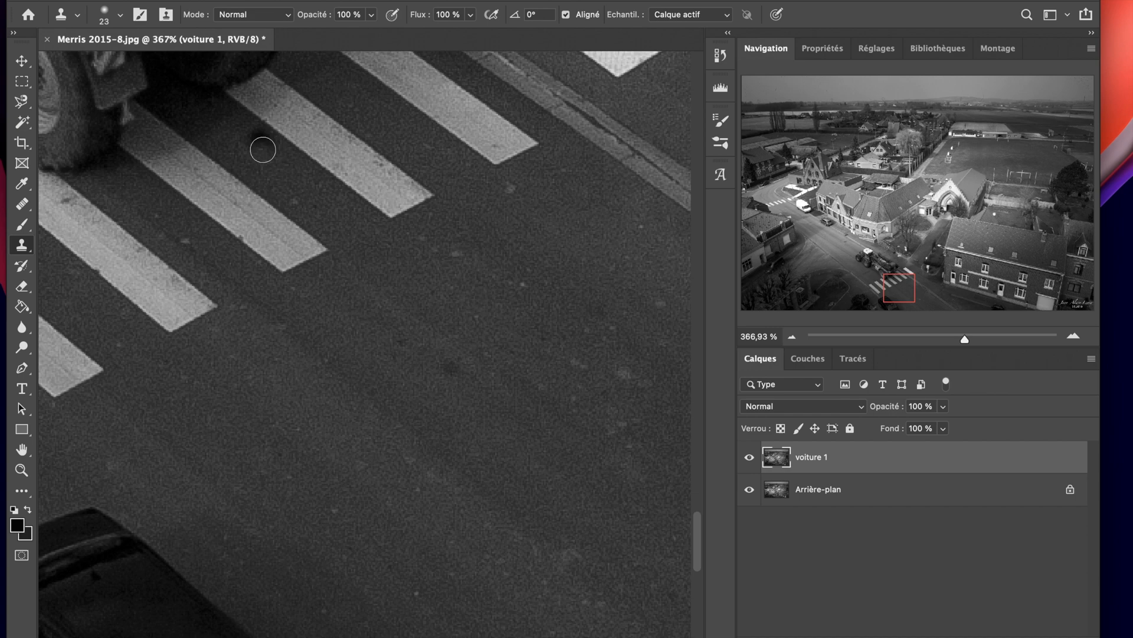
{"action": "left_click", "coordinate": [259, 147]}
Step: Clone away the spot's remaining trace and rebuild the adjacent stripe's edge, sampling farther along the same edge
{"action": "left_click_drag", "start_coordinate": [964, 336], "coordinate": [979, 338]}
{"action": "mouse_move", "coordinate": [915, 286]}
{"action": "left_mouse_down"}
{"action": "mouse_move", "coordinate": [870, 253]}
{"action": "mouse_move", "coordinate": [903, 268]}
{"action": "mouse_move", "coordinate": [896, 277]}
{"action": "left_mouse_up"}
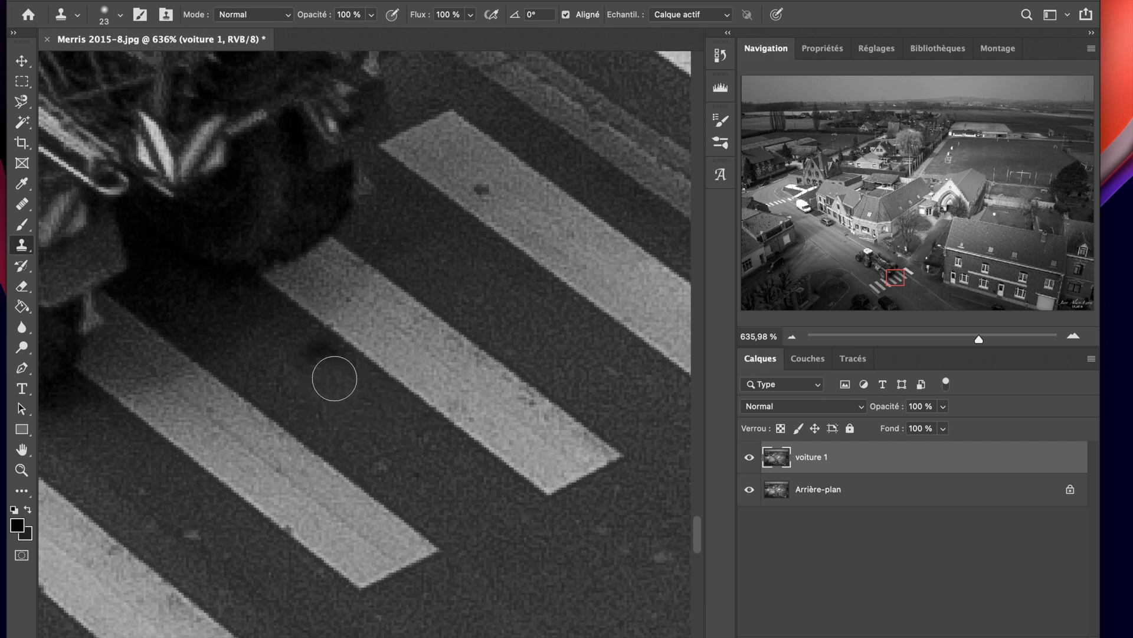
{"action": "left_click", "coordinate": [309, 359]}
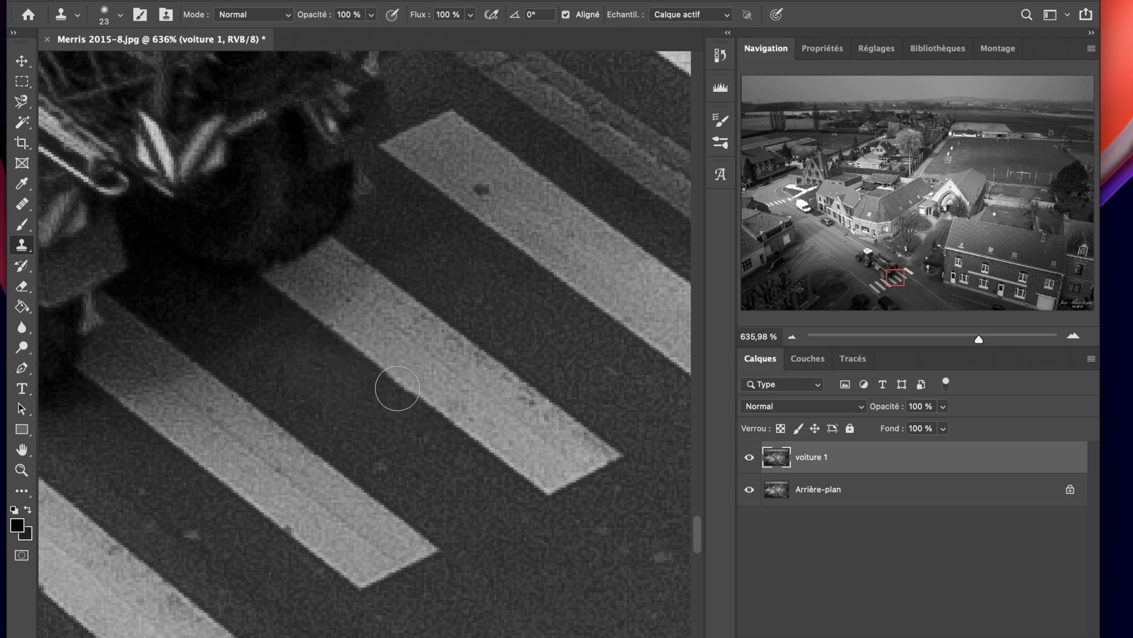
{"action": "key", "text": "alt"}
{"action": "left_click", "coordinate": [385, 371], "text": "alt"}
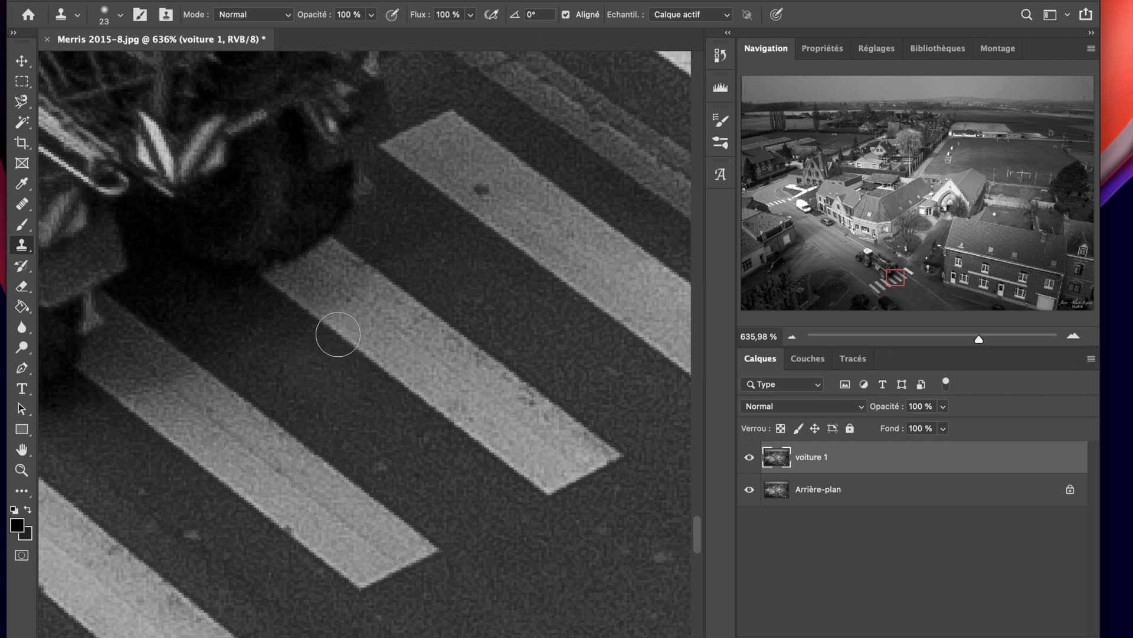
{"action": "left_click", "coordinate": [337, 334]}
{"action": "left_click", "coordinate": [336, 334]}
{"action": "left_click", "coordinate": [330, 332]}
{"action": "left_click_drag", "start_coordinate": [337, 349], "coordinate": [293, 354]}
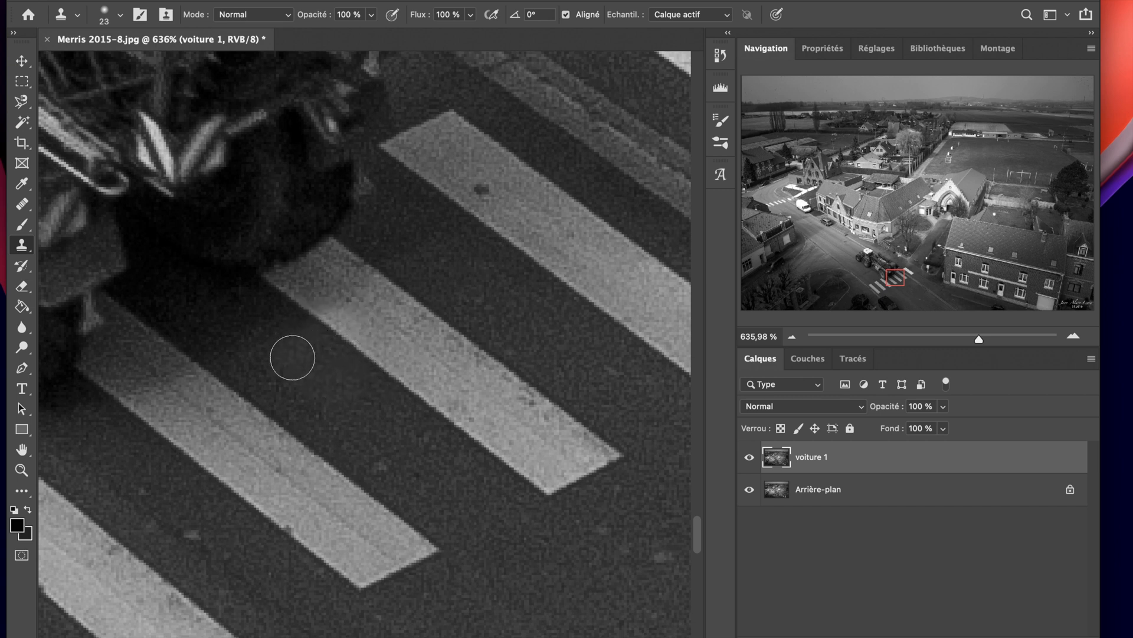
Step: Set the Clone Stamp brush size to 38 px and blend the retouched asphalt between the two stripes with a nearby sample
{"action": "mouse_move", "coordinate": [979, 338]}
{"action": "left_mouse_down"}
{"action": "mouse_move", "coordinate": [941, 337]}
{"action": "mouse_move", "coordinate": [971, 338]}
{"action": "left_mouse_up"}
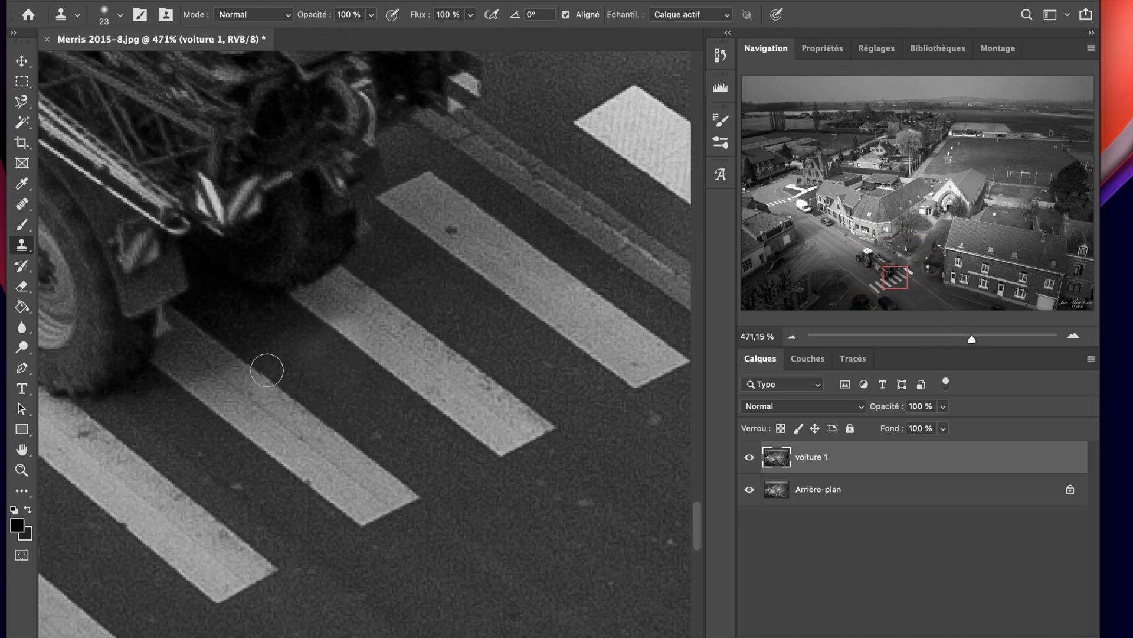
{"action": "left_click", "coordinate": [120, 16]}
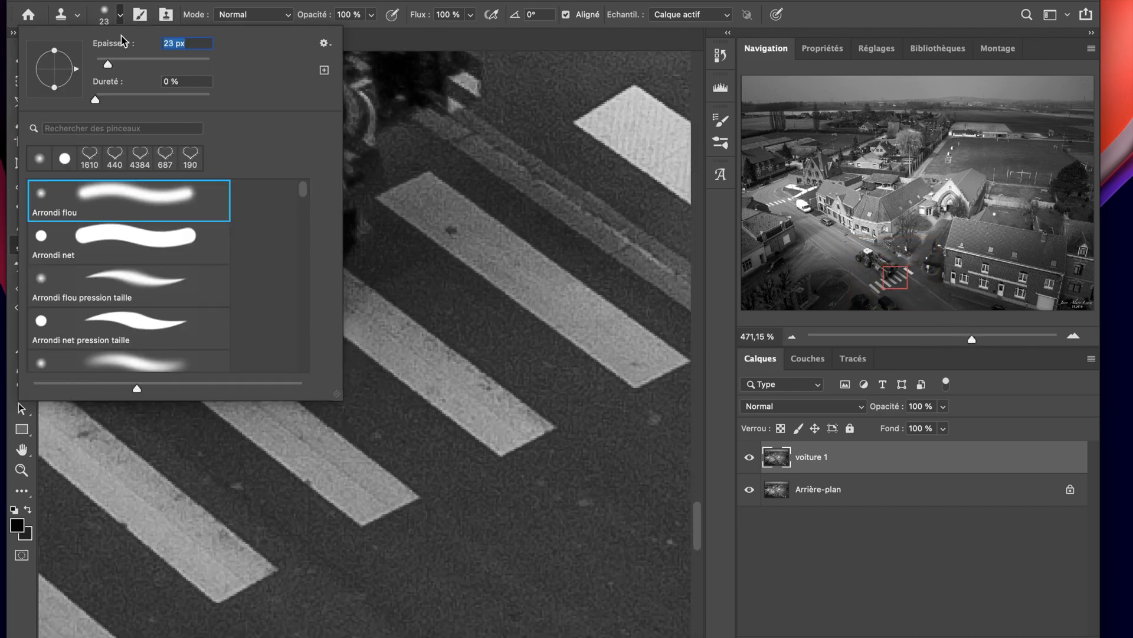
{"action": "left_click", "coordinate": [135, 59]}
{"action": "left_click", "coordinate": [167, 8]}
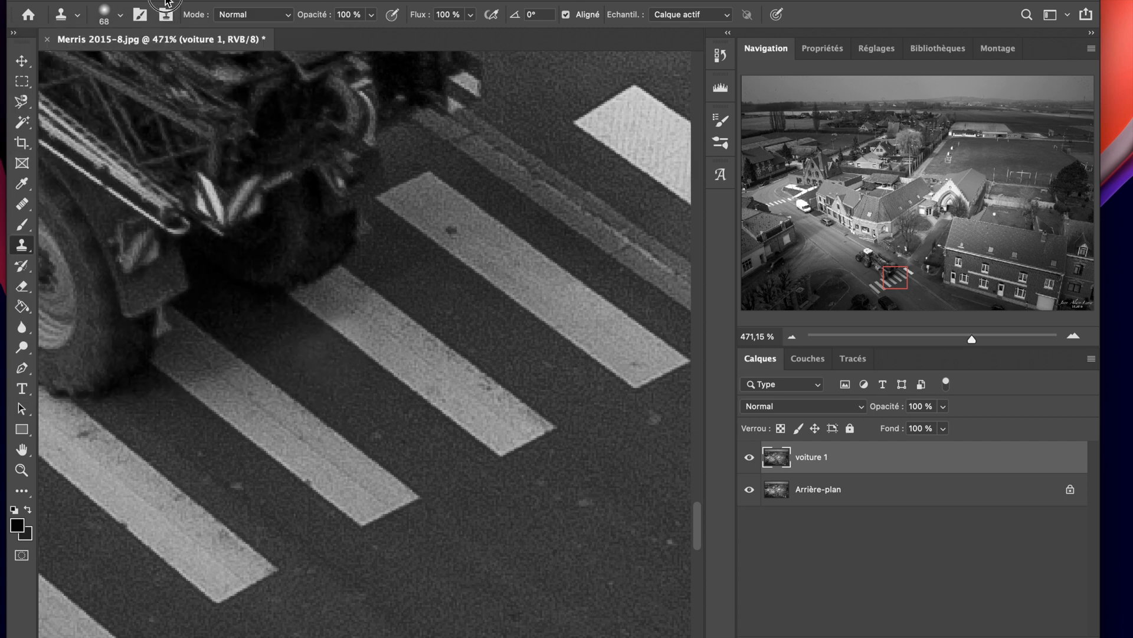
{"action": "left_click", "coordinate": [123, 17]}
{"action": "left_click", "coordinate": [117, 61]}
{"action": "key", "text": "Return"}
{"action": "left_click", "coordinate": [395, 376], "text": "alt"}
{"action": "mouse_move", "coordinate": [333, 347]}
{"action": "left_mouse_down"}
{"action": "mouse_move", "coordinate": [357, 341]}
{"action": "mouse_move", "coordinate": [306, 351]}
{"action": "left_mouse_up"}
Step: Rename the layer "voiture 1" as "tache"
{"action": "left_click_drag", "start_coordinate": [913, 339], "coordinate": [927, 338]}
{"action": "left_click_drag", "start_coordinate": [909, 219], "coordinate": [882, 269]}
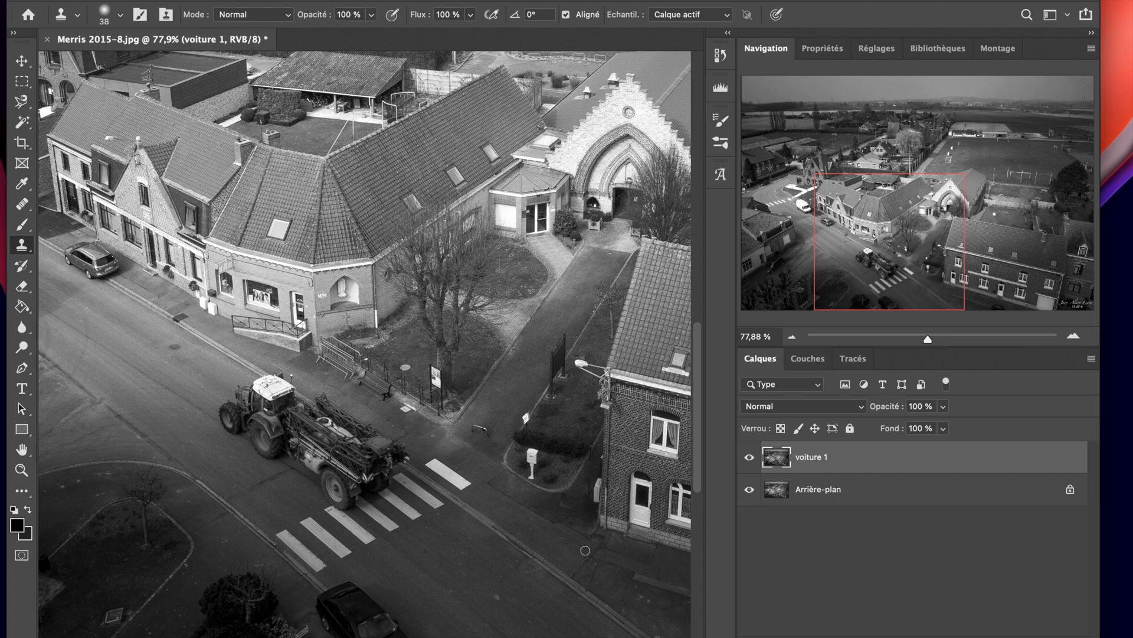
{"action": "mouse_move", "coordinate": [927, 339]}
{"action": "left_mouse_down"}
{"action": "mouse_move", "coordinate": [915, 338]}
{"action": "mouse_move", "coordinate": [927, 342]}
{"action": "left_mouse_up"}
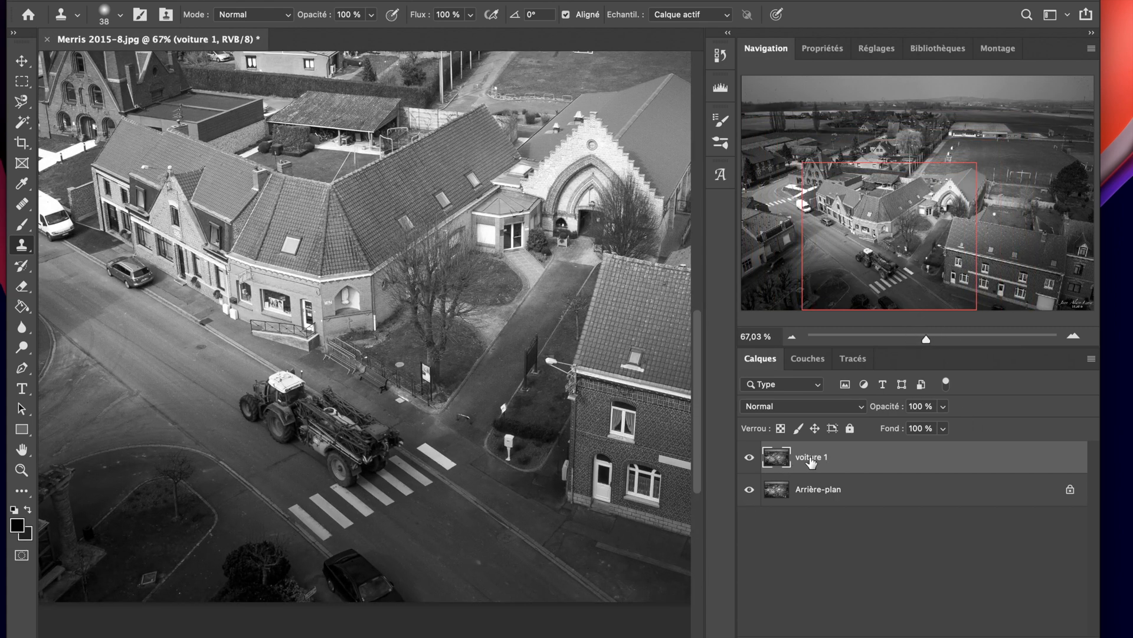
{"action": "left_click_drag", "start_coordinate": [928, 342], "coordinate": [937, 341]}
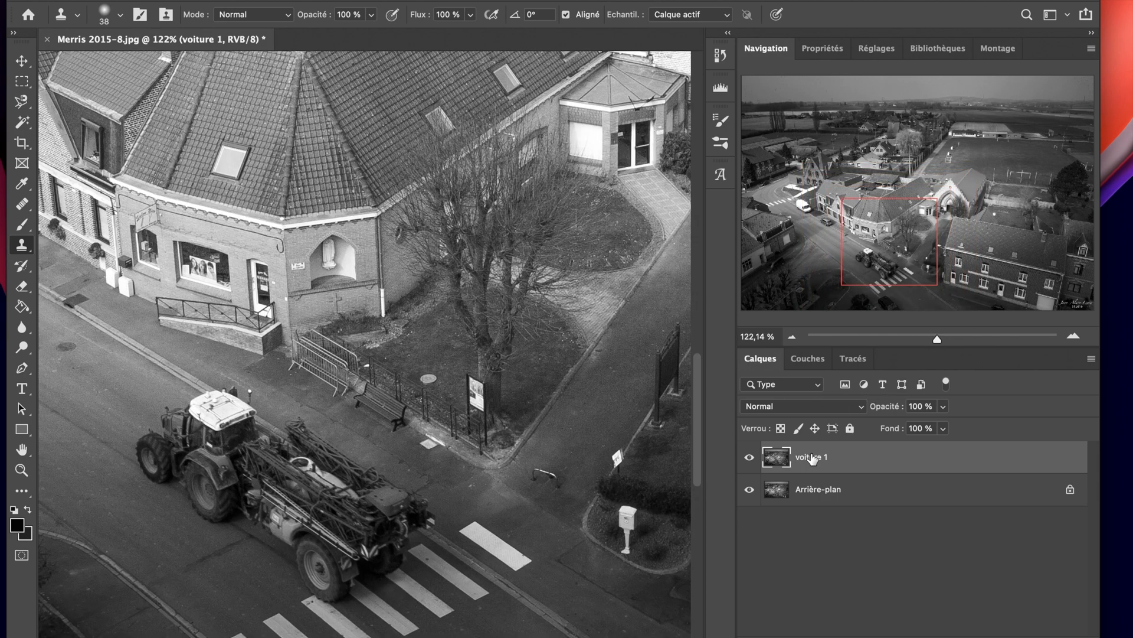
{"action": "double_click", "coordinate": [812, 457]}
{"action": "type", "text": "tache"}
{"action": "key", "text": "Return"}
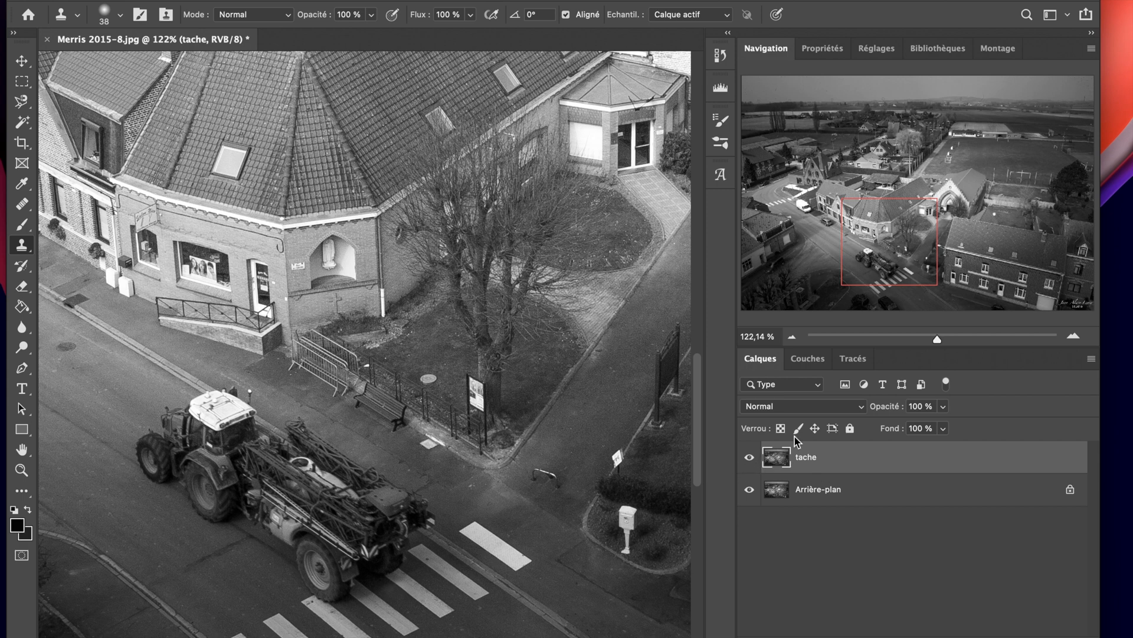
Step: Toggle the visibility of the tache layer to compare the crosswalk before and after the retouch
{"action": "left_click", "coordinate": [750, 458]}
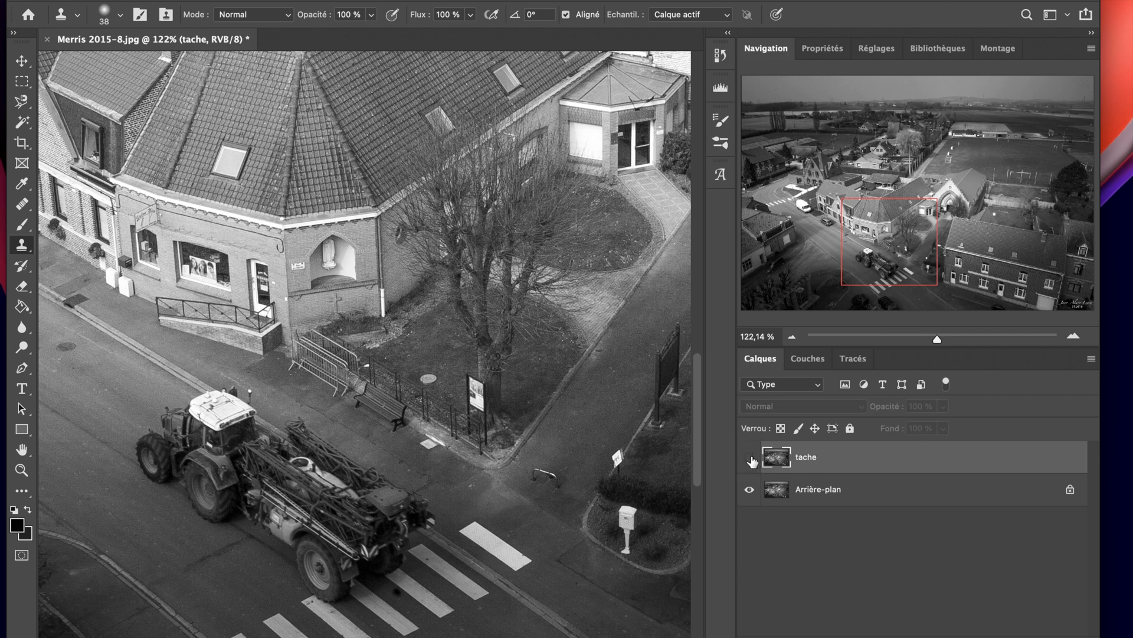
{"action": "left_click", "coordinate": [750, 458]}
{"action": "left_click", "coordinate": [750, 458]}
{"action": "left_click", "coordinate": [750, 459]}
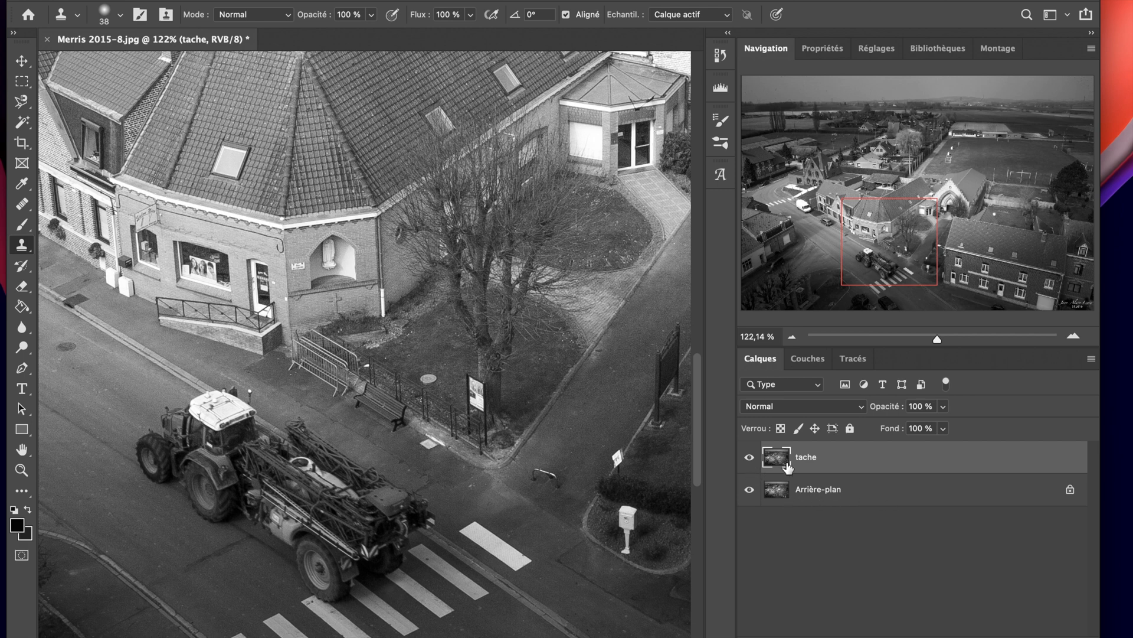
Step: Duplicate the tache layer within the same document under the name "voiture1"
{"action": "right_click", "coordinate": [822, 462]}
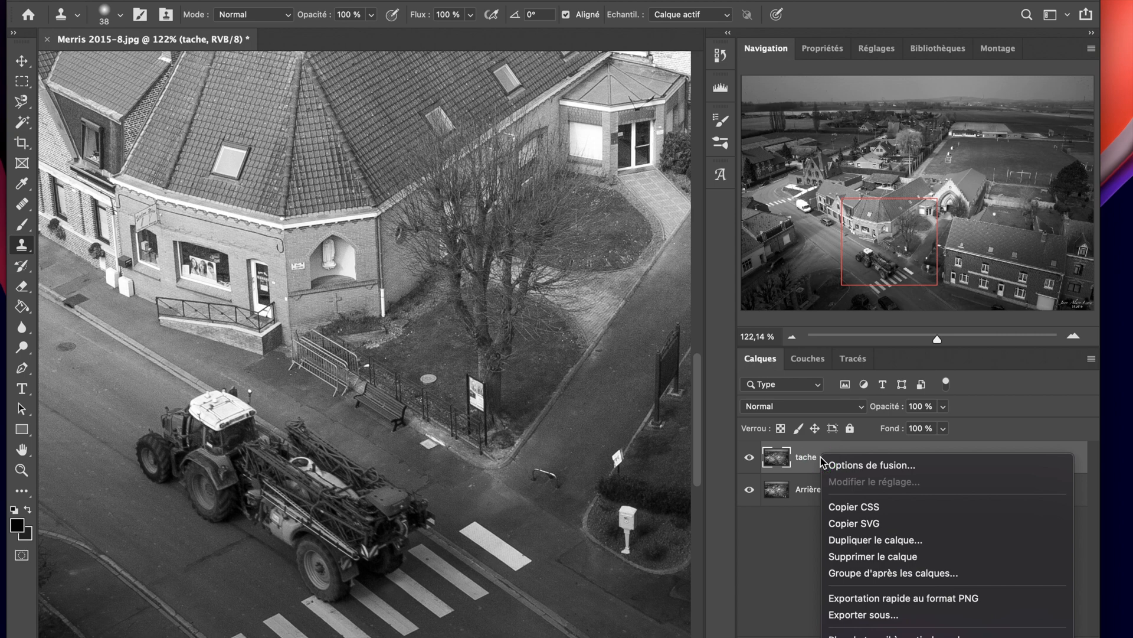
{"action": "left_click", "coordinate": [859, 539]}
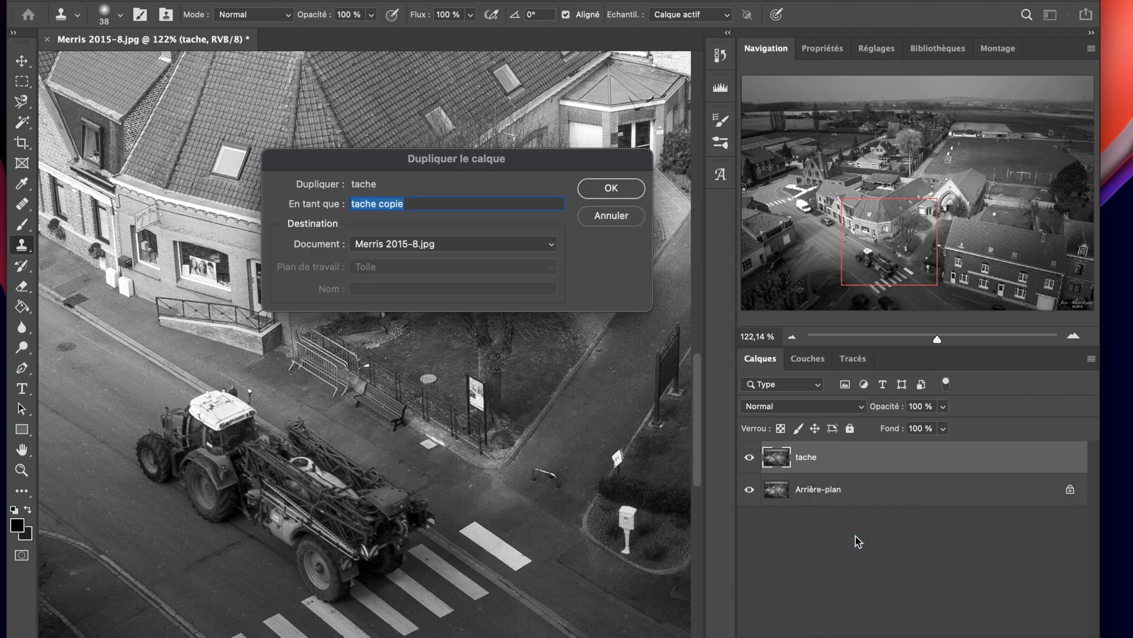
{"action": "type", "text": "voiture"}
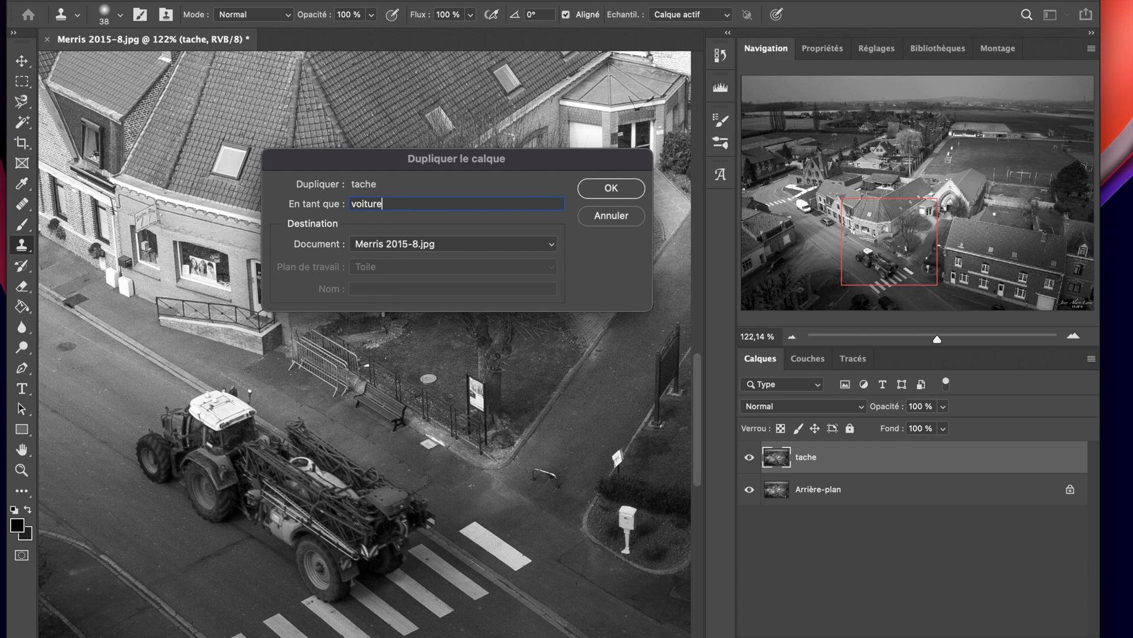
{"action": "type", "text": "1"}
{"action": "left_click", "coordinate": [645, 184]}
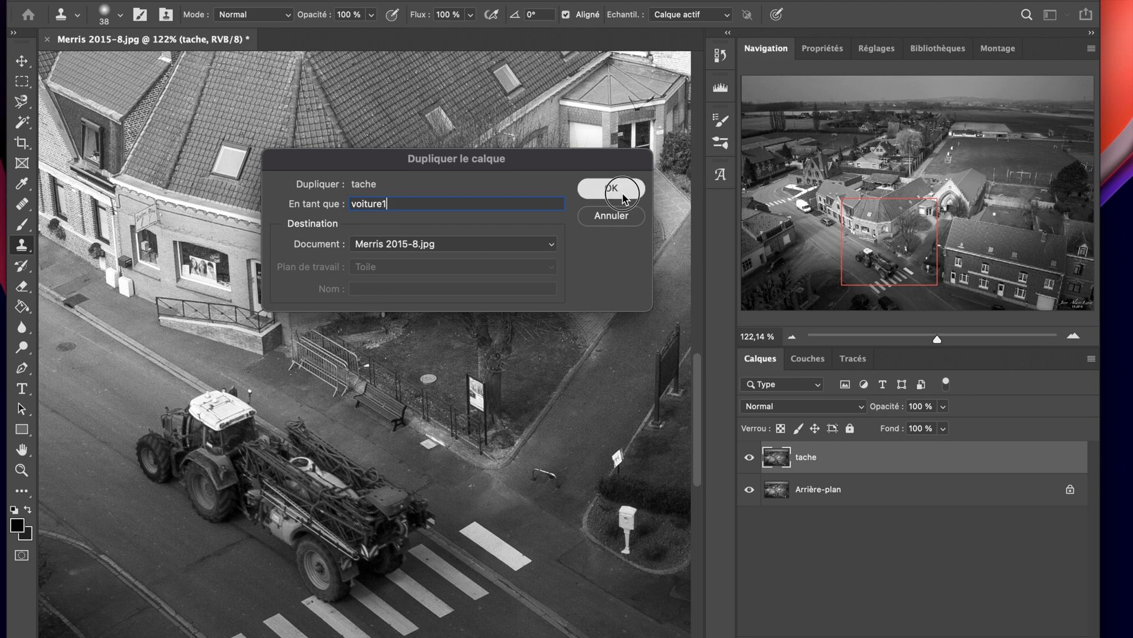
Step: Clone the curb over the dark car's rear corner at the bottom of the photo, sampling the curb just before it
{"action": "left_click_drag", "start_coordinate": [912, 234], "coordinate": [910, 259]}
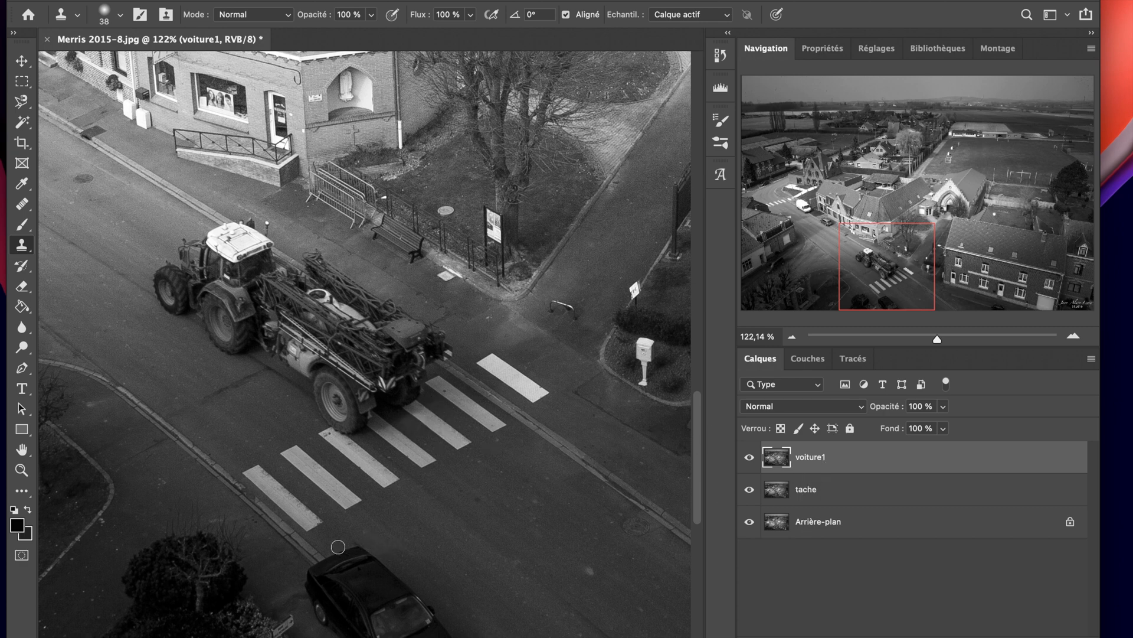
{"action": "left_click_drag", "start_coordinate": [938, 341], "coordinate": [964, 340]}
{"action": "left_click", "coordinate": [879, 303]}
{"action": "left_click_drag", "start_coordinate": [879, 303], "coordinate": [893, 304]}
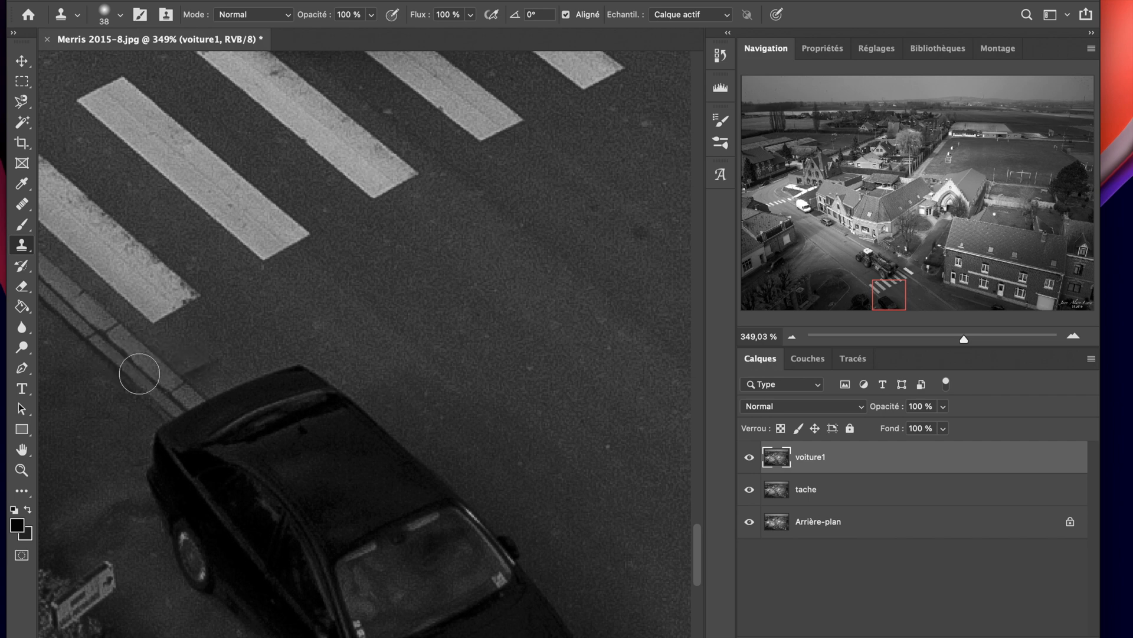
{"action": "left_click_drag", "start_coordinate": [885, 293], "coordinate": [874, 291]}
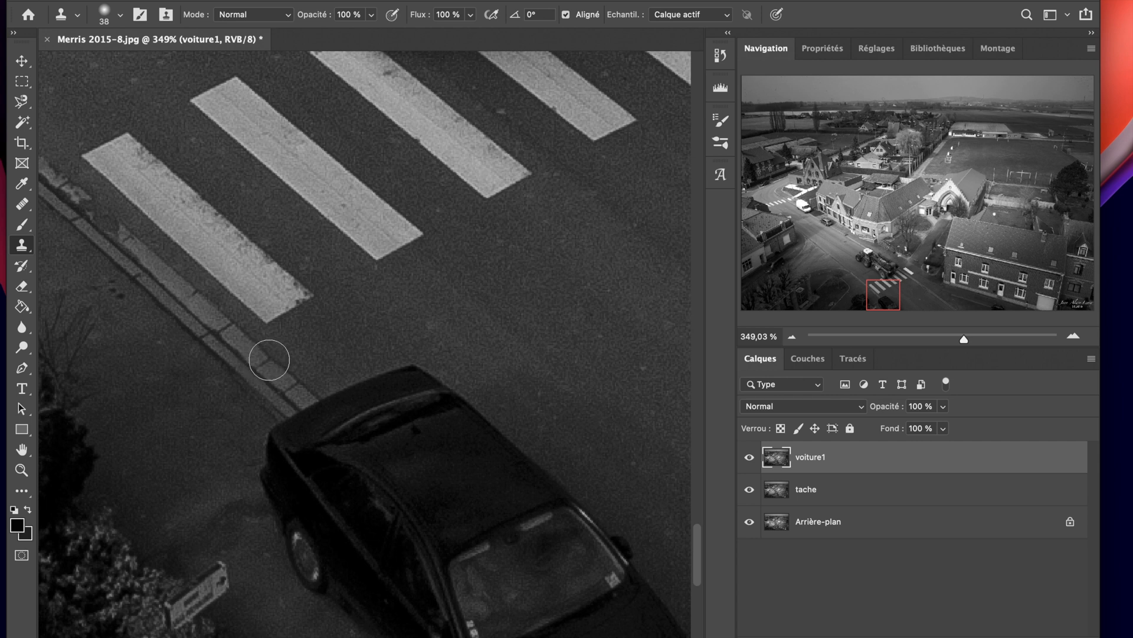
{"action": "left_click", "coordinate": [271, 362], "text": "alt"}
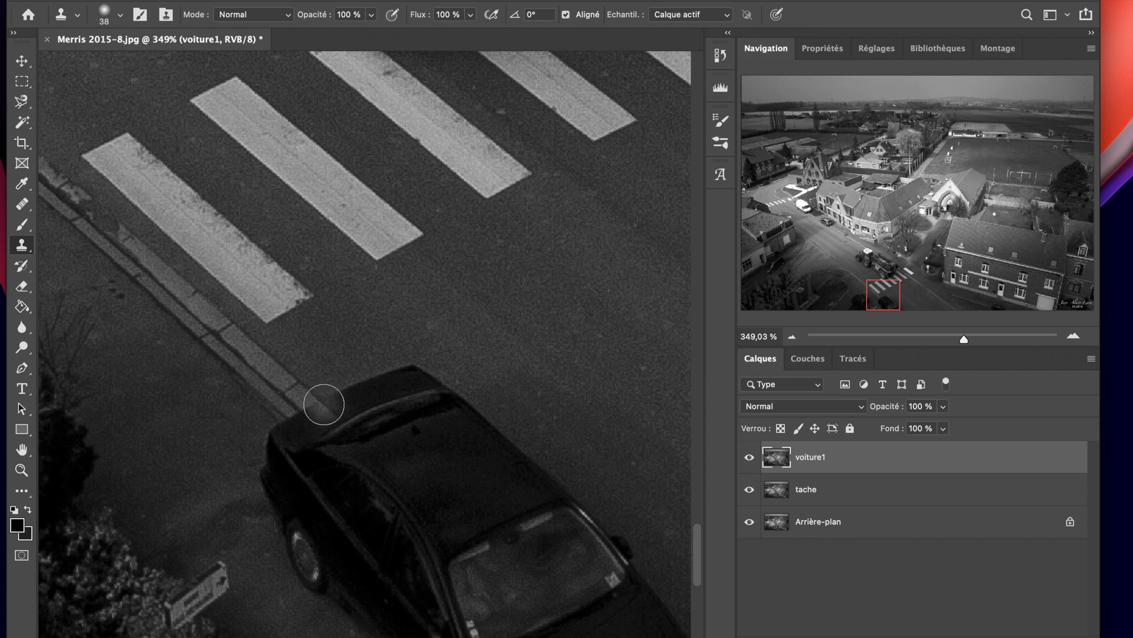
{"action": "left_click_drag", "start_coordinate": [324, 406], "coordinate": [309, 412]}
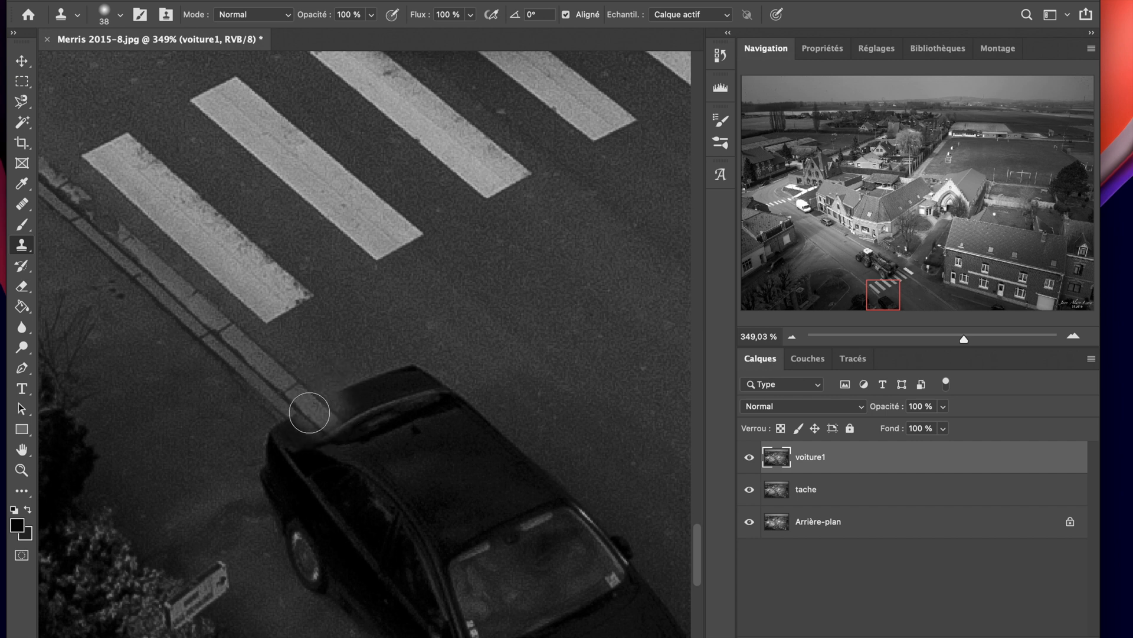
{"action": "left_click", "coordinate": [309, 412]}
{"action": "mouse_move", "coordinate": [309, 412]}
{"action": "left_mouse_down"}
{"action": "mouse_move", "coordinate": [291, 413]}
{"action": "mouse_move", "coordinate": [263, 462]}
{"action": "mouse_move", "coordinate": [293, 448]}
{"action": "mouse_move", "coordinate": [256, 458]}
{"action": "left_mouse_up"}
{"action": "left_click", "coordinate": [286, 428]}
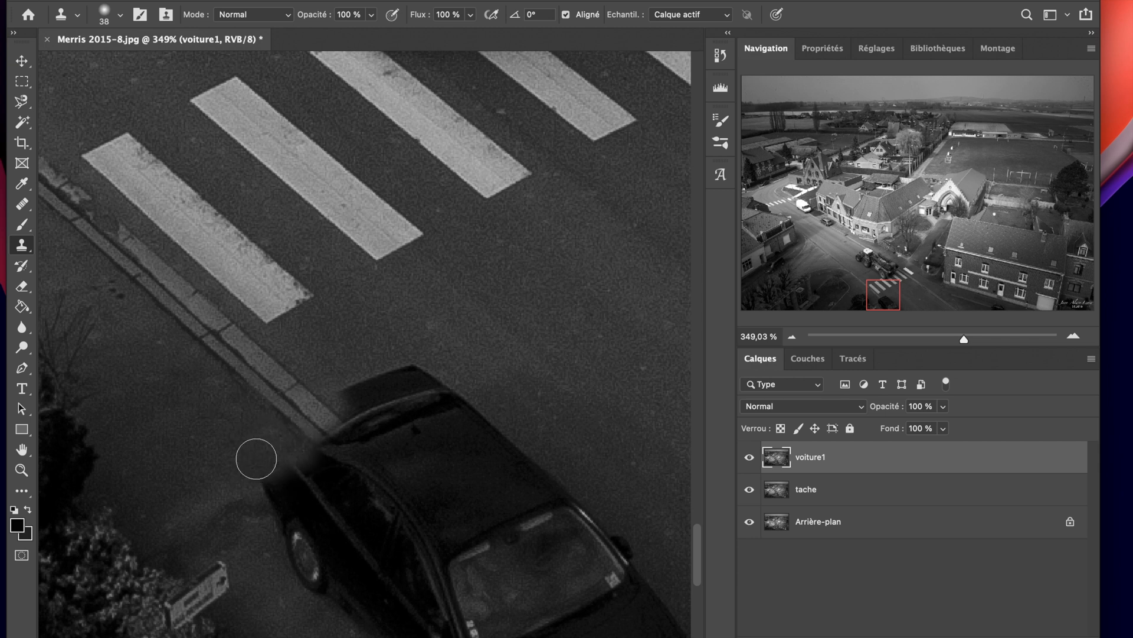
{"action": "mouse_move", "coordinate": [389, 381]}
{"action": "left_mouse_down"}
{"action": "mouse_move", "coordinate": [334, 385]}
{"action": "mouse_move", "coordinate": [492, 353]}
{"action": "mouse_move", "coordinate": [357, 385]}
{"action": "mouse_move", "coordinate": [438, 392]}
{"action": "mouse_move", "coordinate": [376, 397]}
{"action": "mouse_move", "coordinate": [438, 405]}
{"action": "mouse_move", "coordinate": [480, 397]}
{"action": "mouse_move", "coordinate": [369, 391]}
{"action": "mouse_move", "coordinate": [464, 414]}
{"action": "mouse_move", "coordinate": [408, 409]}
{"action": "mouse_move", "coordinate": [448, 425]}
{"action": "mouse_move", "coordinate": [432, 417]}
{"action": "mouse_move", "coordinate": [452, 372]}
{"action": "mouse_move", "coordinate": [450, 440]}
{"action": "mouse_move", "coordinate": [383, 415]}
{"action": "mouse_move", "coordinate": [482, 432]}
{"action": "mouse_move", "coordinate": [426, 424]}
{"action": "mouse_move", "coordinate": [480, 414]}
{"action": "mouse_move", "coordinate": [512, 348]}
{"action": "left_mouse_up"}
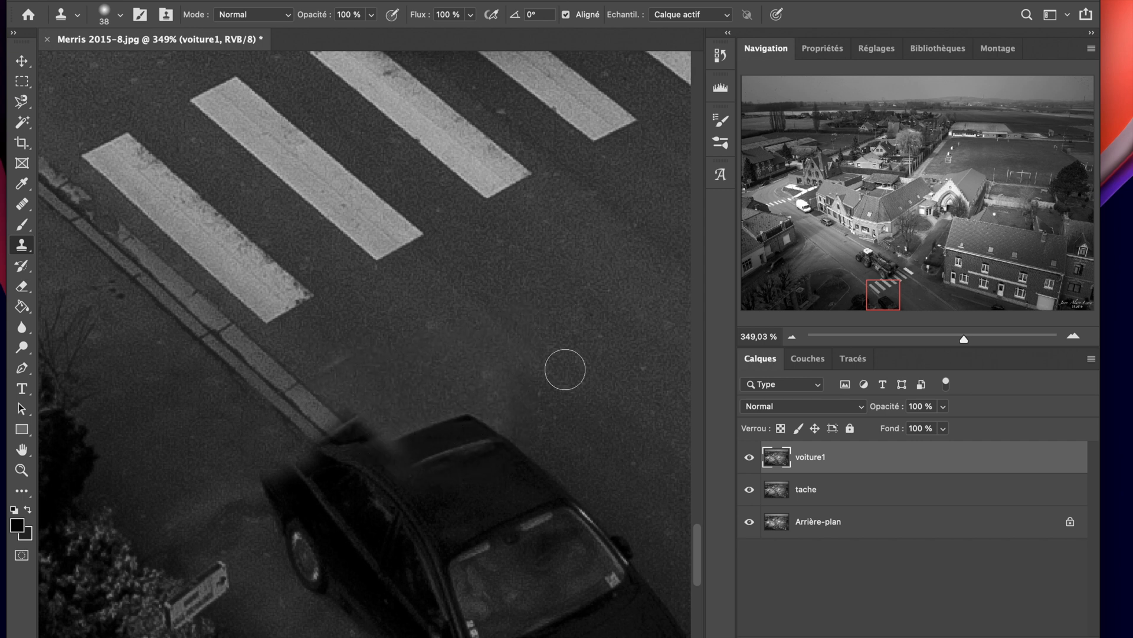
{"action": "left_click", "coordinate": [541, 407]}
{"action": "key", "text": "super+z"}
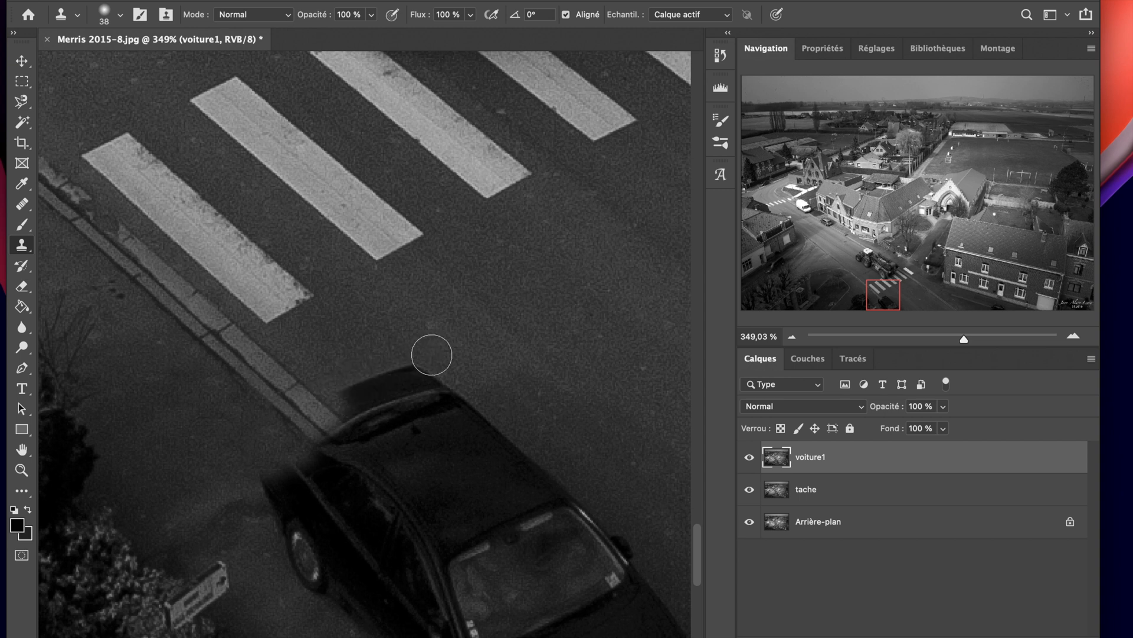
Step: Clone asphalt over the dark car's rear edge on the road side, resampling the road between the car and the crosswalk
{"action": "left_click", "coordinate": [379, 471]}
{"action": "mouse_move", "coordinate": [420, 363]}
{"action": "left_mouse_down"}
{"action": "mouse_move", "coordinate": [374, 367]}
{"action": "mouse_move", "coordinate": [368, 348]}
{"action": "mouse_move", "coordinate": [399, 369]}
{"action": "mouse_move", "coordinate": [349, 383]}
{"action": "mouse_move", "coordinate": [422, 374]}
{"action": "left_mouse_up"}
{"action": "left_click", "coordinate": [372, 351], "text": "alt"}
{"action": "left_click", "coordinate": [388, 379]}
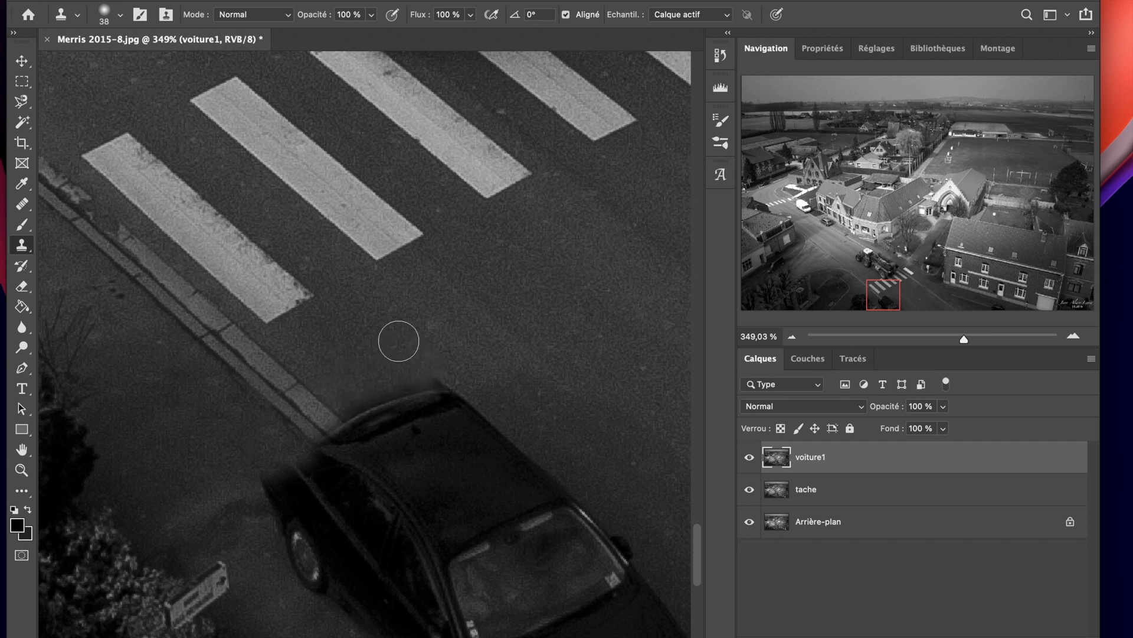
{"action": "left_click", "coordinate": [398, 340], "text": "alt"}
{"action": "left_click", "coordinate": [430, 328]}
Step: Clone the ground beside the bushes over the car's rear flank above the wheel, using samples from either side of the shadow
{"action": "left_click", "coordinate": [226, 515], "text": "alt"}
{"action": "left_click", "coordinate": [268, 504]}
{"action": "left_click", "coordinate": [258, 481]}
{"action": "left_click", "coordinate": [287, 484]}
{"action": "left_click", "coordinate": [225, 439], "text": "alt"}
{"action": "left_click", "coordinate": [293, 459]}
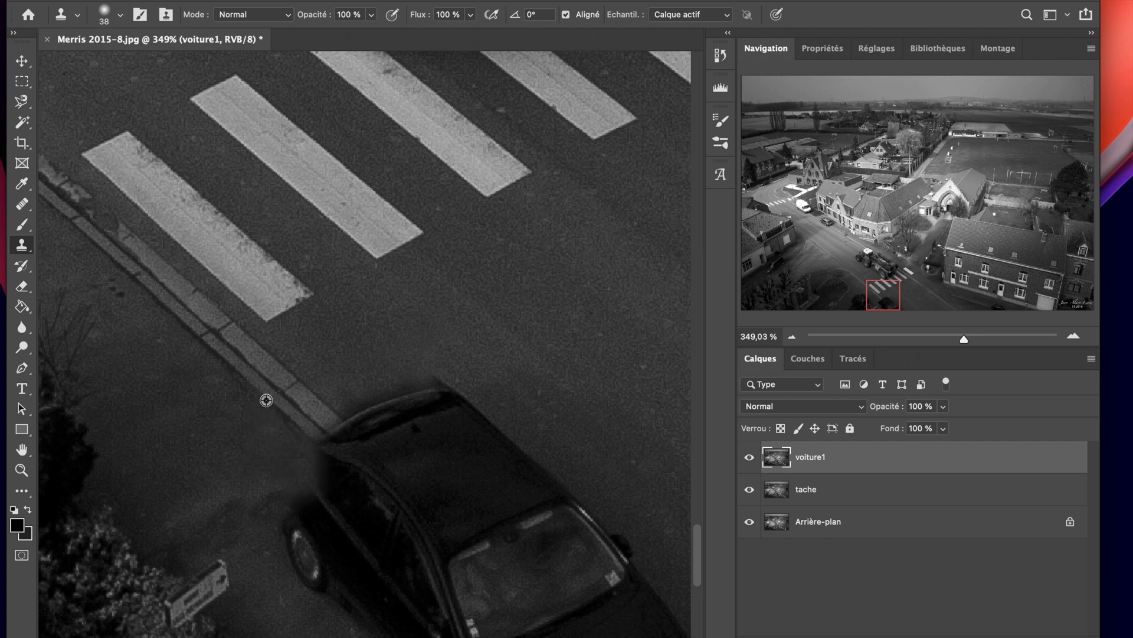
Step: Extend the curb line farther across the car's trunk by cloning from the curb's inner edge
{"action": "left_click", "coordinate": [266, 397], "text": "alt"}
{"action": "left_click", "coordinate": [319, 446]}
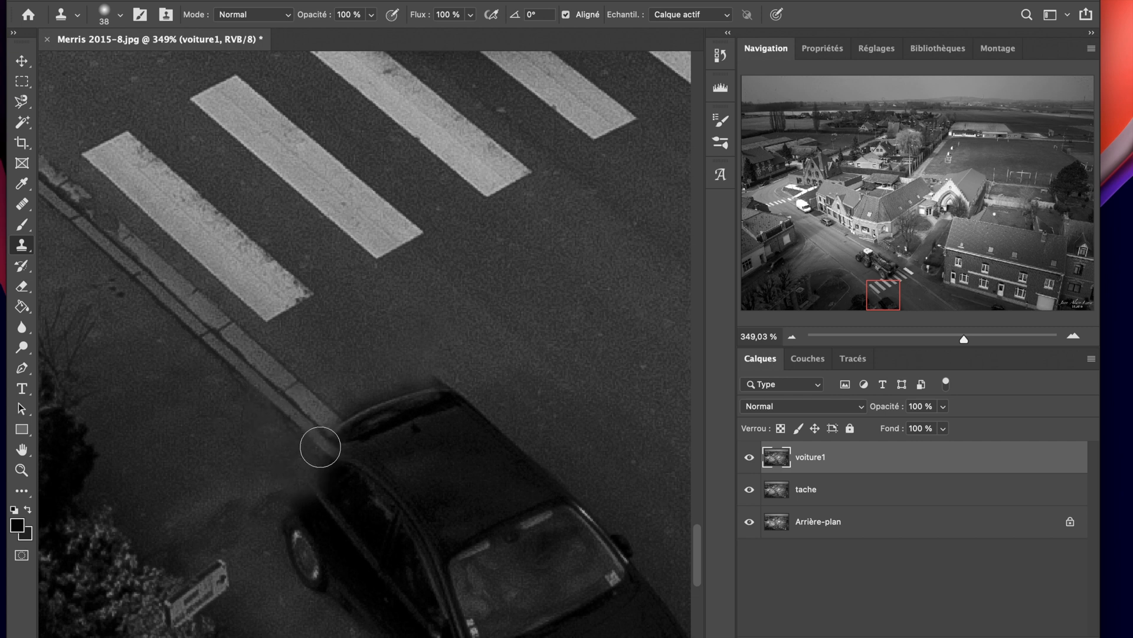
{"action": "mouse_move", "coordinate": [319, 446]}
{"action": "left_mouse_down"}
{"action": "mouse_move", "coordinate": [354, 435]}
{"action": "mouse_move", "coordinate": [382, 397]}
{"action": "mouse_move", "coordinate": [349, 397]}
{"action": "mouse_move", "coordinate": [376, 389]}
{"action": "left_mouse_up"}
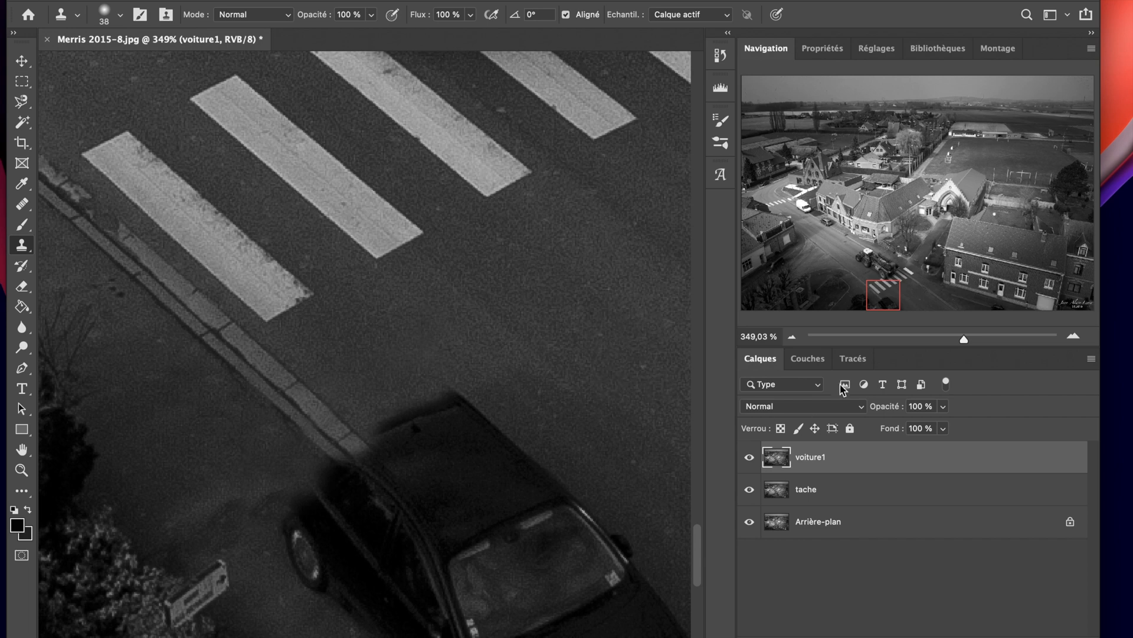
{"action": "left_click_drag", "start_coordinate": [878, 305], "coordinate": [894, 305]}
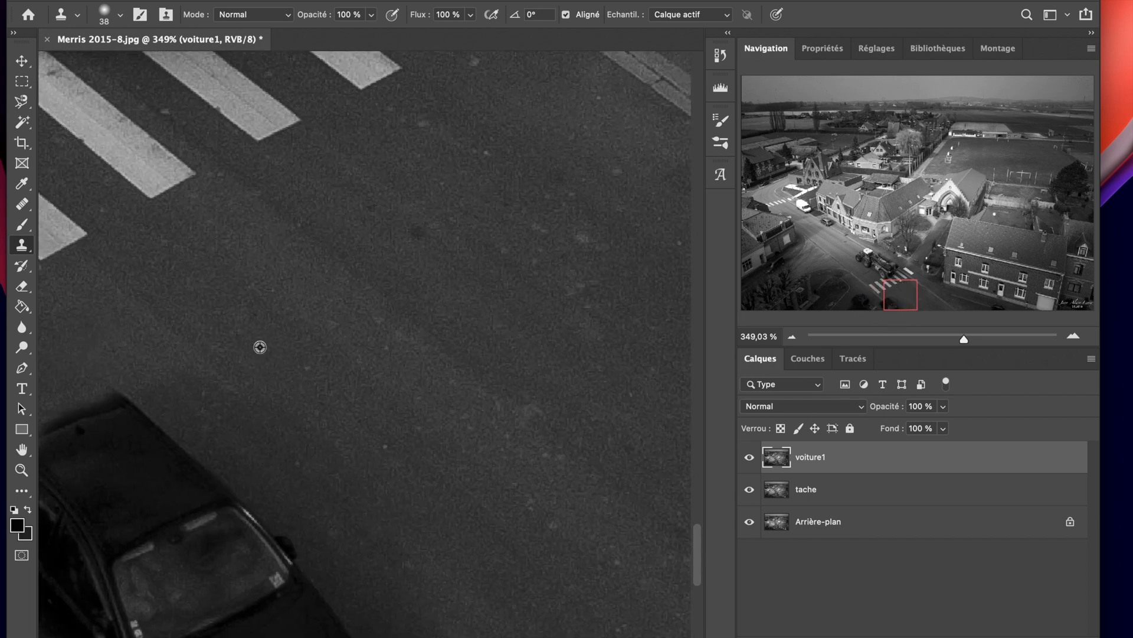
Step: Enlarge the clone brush to 80 px and clone road asphalt along the dark car's road side, beside the windshield
{"action": "left_click", "coordinate": [119, 15]}
{"action": "left_click", "coordinate": [132, 63]}
{"action": "left_click_drag", "start_coordinate": [132, 63], "coordinate": [144, 64]}
{"action": "left_click", "coordinate": [377, 384]}
{"action": "mouse_move", "coordinate": [216, 375]}
{"action": "left_mouse_down"}
{"action": "mouse_move", "coordinate": [222, 392]}
{"action": "mouse_move", "coordinate": [399, 514]}
{"action": "mouse_move", "coordinate": [235, 400]}
{"action": "mouse_move", "coordinate": [235, 430]}
{"action": "mouse_move", "coordinate": [324, 493]}
{"action": "left_mouse_up"}
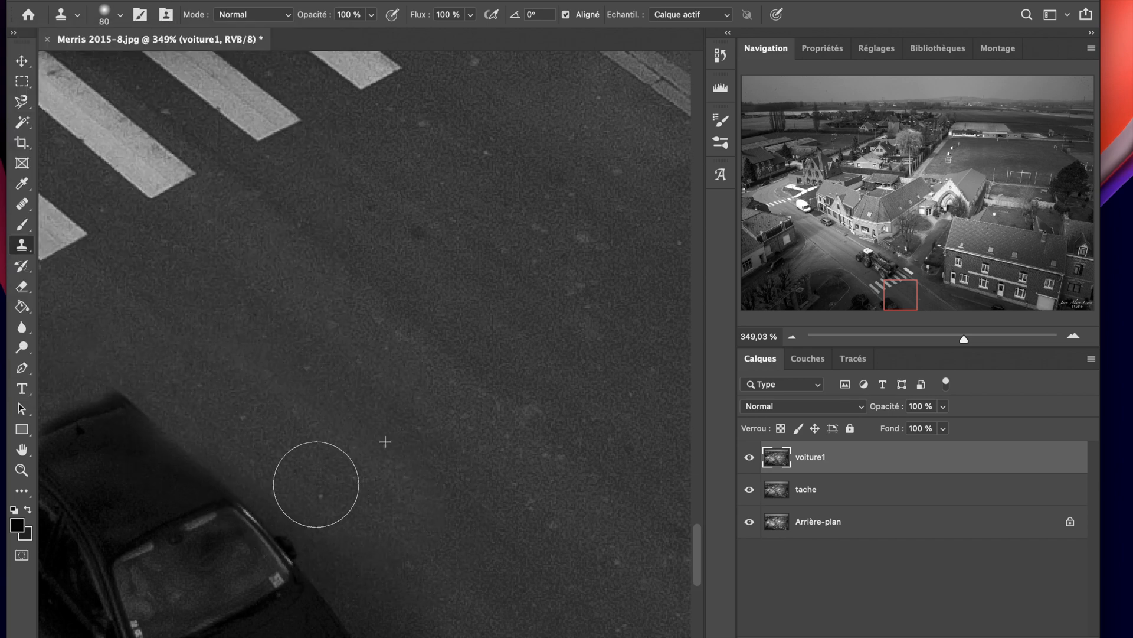
Step: Clone asphalt over the car's rear, windshield and hood, resampling the road between the car and the crosswalk
{"action": "left_click_drag", "start_coordinate": [958, 337], "coordinate": [953, 337]}
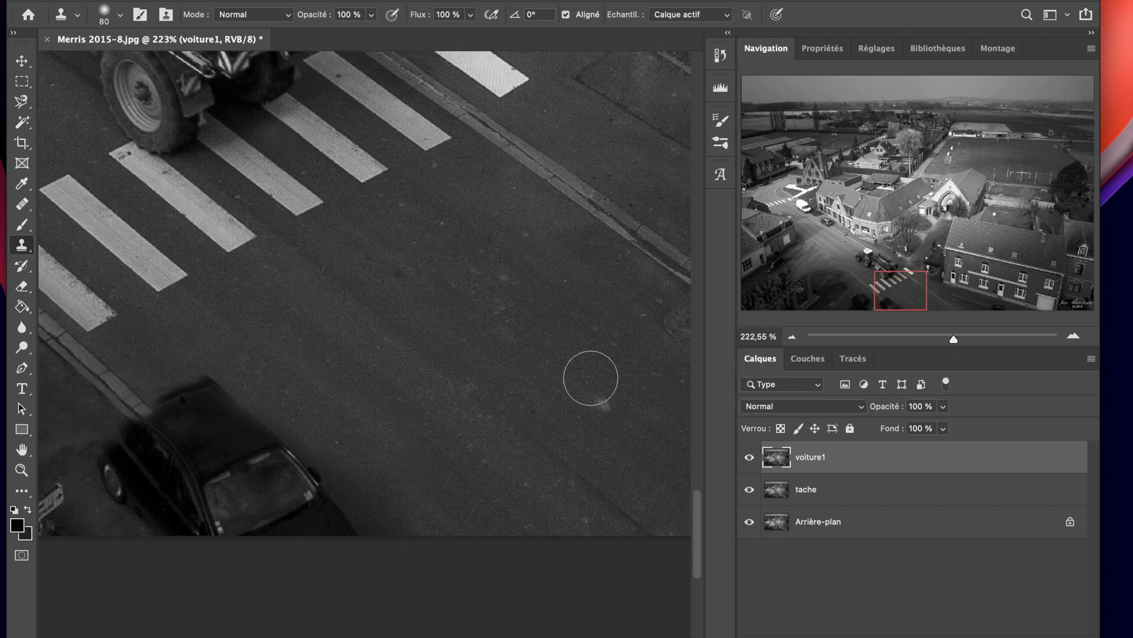
{"action": "left_click", "coordinate": [449, 503], "text": "alt"}
{"action": "mouse_move", "coordinate": [398, 510]}
{"action": "left_mouse_down"}
{"action": "mouse_move", "coordinate": [361, 459]}
{"action": "mouse_move", "coordinate": [388, 499]}
{"action": "mouse_move", "coordinate": [311, 446]}
{"action": "mouse_move", "coordinate": [365, 510]}
{"action": "mouse_move", "coordinate": [350, 504]}
{"action": "mouse_move", "coordinate": [237, 385]}
{"action": "mouse_move", "coordinate": [345, 506]}
{"action": "mouse_move", "coordinate": [281, 440]}
{"action": "mouse_move", "coordinate": [201, 393]}
{"action": "mouse_move", "coordinate": [288, 498]}
{"action": "mouse_move", "coordinate": [325, 516]}
{"action": "mouse_move", "coordinate": [387, 516]}
{"action": "left_mouse_up"}
{"action": "left_click", "coordinate": [387, 516]}
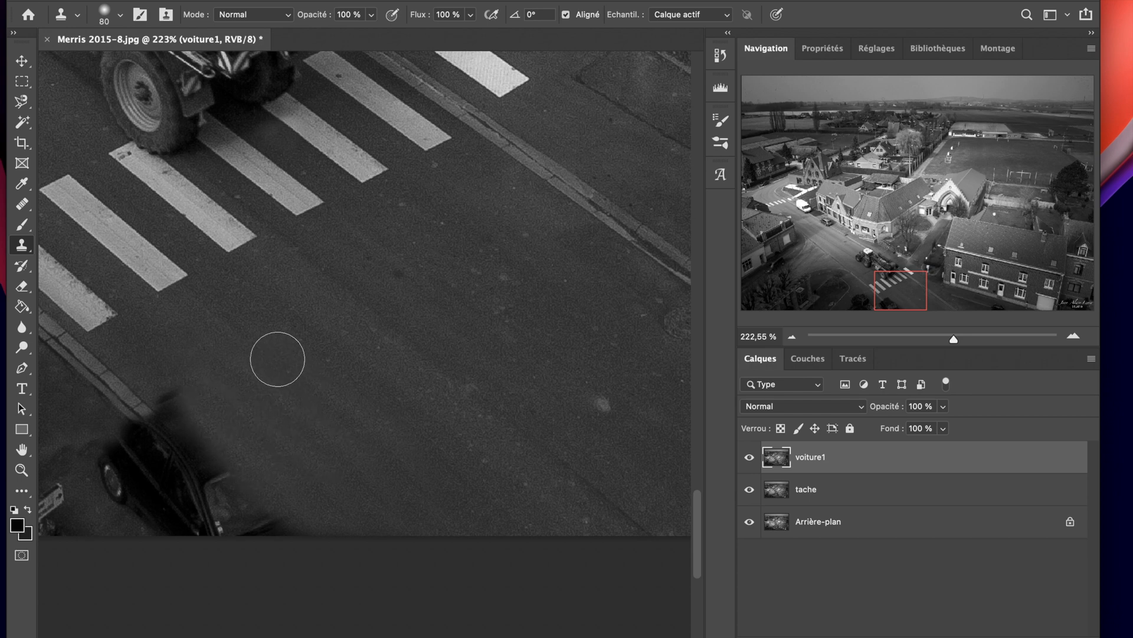
{"action": "left_click", "coordinate": [280, 316], "text": "alt"}
{"action": "left_click_drag", "start_coordinate": [274, 365], "coordinate": [384, 449]}
Step: Examine the partly removed car from farther out and up close around the curb
{"action": "left_click_drag", "start_coordinate": [954, 338], "coordinate": [928, 338]}
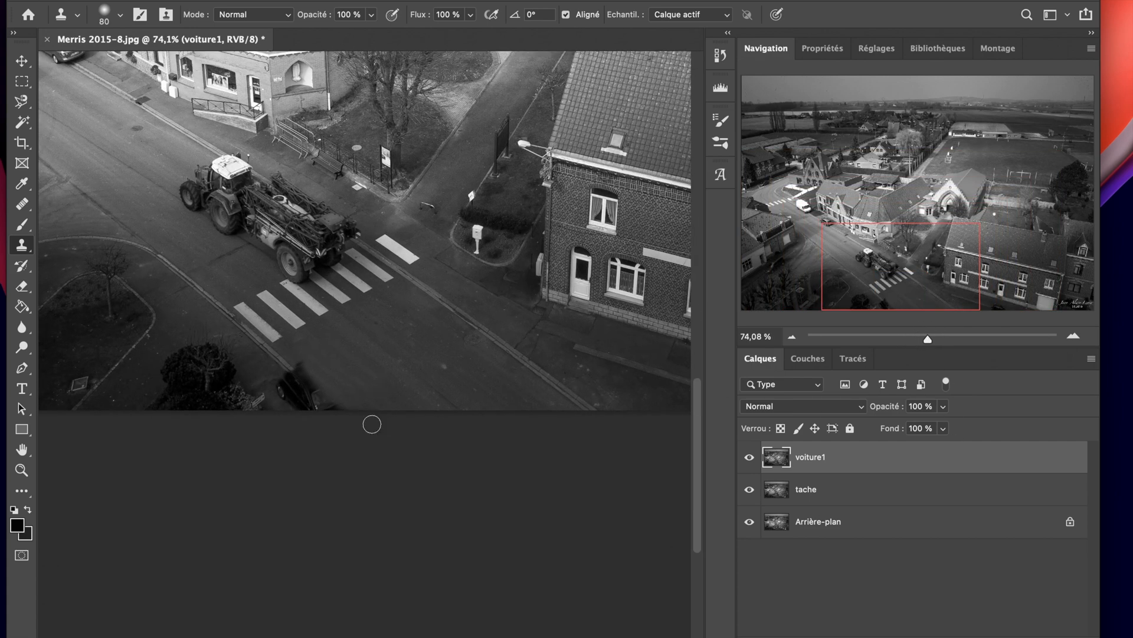
{"action": "left_click_drag", "start_coordinate": [951, 230], "coordinate": [900, 272]}
{"action": "left_click_drag", "start_coordinate": [928, 339], "coordinate": [951, 341]}
{"action": "left_click_drag", "start_coordinate": [924, 195], "coordinate": [887, 284]}
{"action": "left_click_drag", "start_coordinate": [959, 339], "coordinate": [980, 339]}
{"action": "left_click_drag", "start_coordinate": [885, 289], "coordinate": [892, 305]}
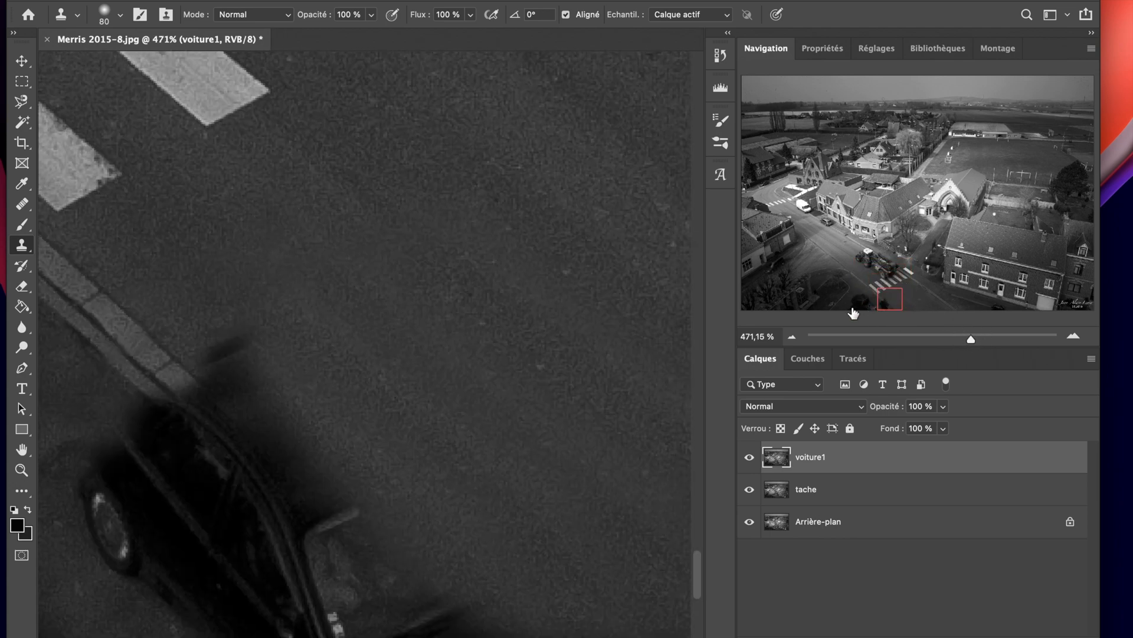
{"action": "left_click", "coordinate": [947, 336]}
{"action": "left_click_drag", "start_coordinate": [954, 338], "coordinate": [961, 338]}
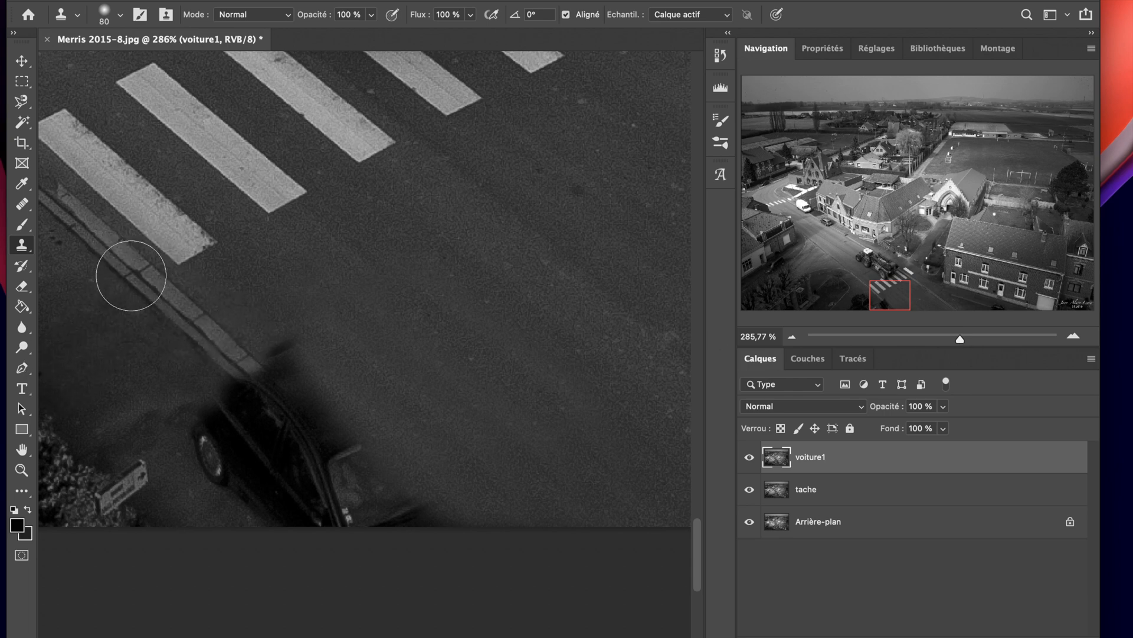
Step: Reduce the clone brush to 30 px and continue the curb stones across the car, sampling the intact curb
{"action": "left_click", "coordinate": [120, 15]}
{"action": "left_click_drag", "start_coordinate": [126, 59], "coordinate": [114, 59]}
{"action": "key", "text": "Return"}
{"action": "left_click", "coordinate": [137, 273], "text": "alt"}
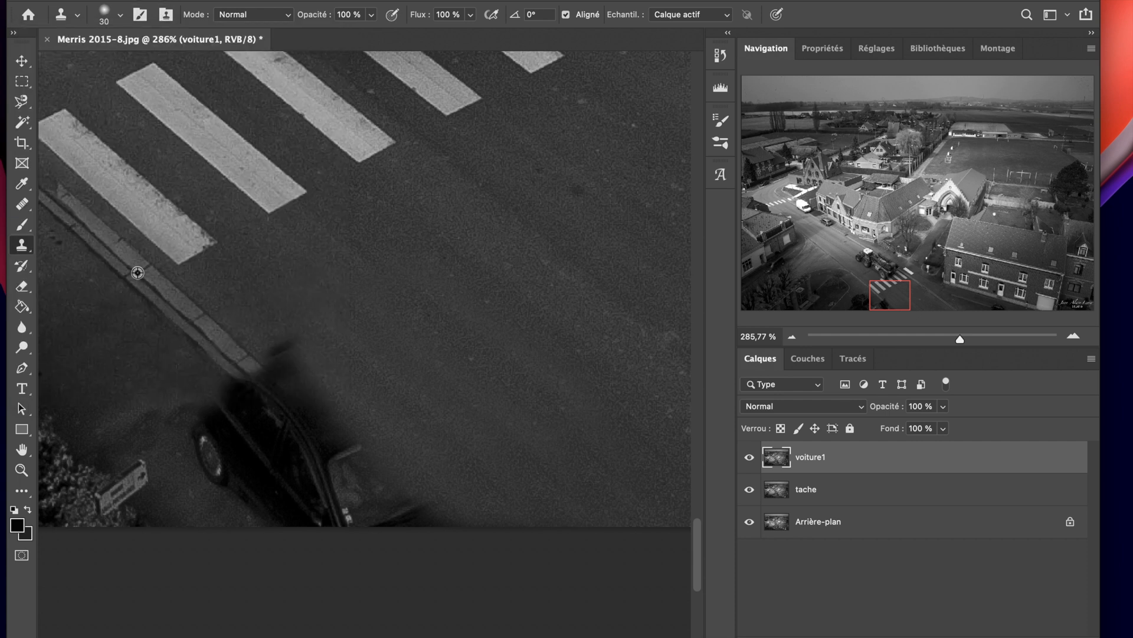
{"action": "left_click", "coordinate": [188, 323], "text": "alt"}
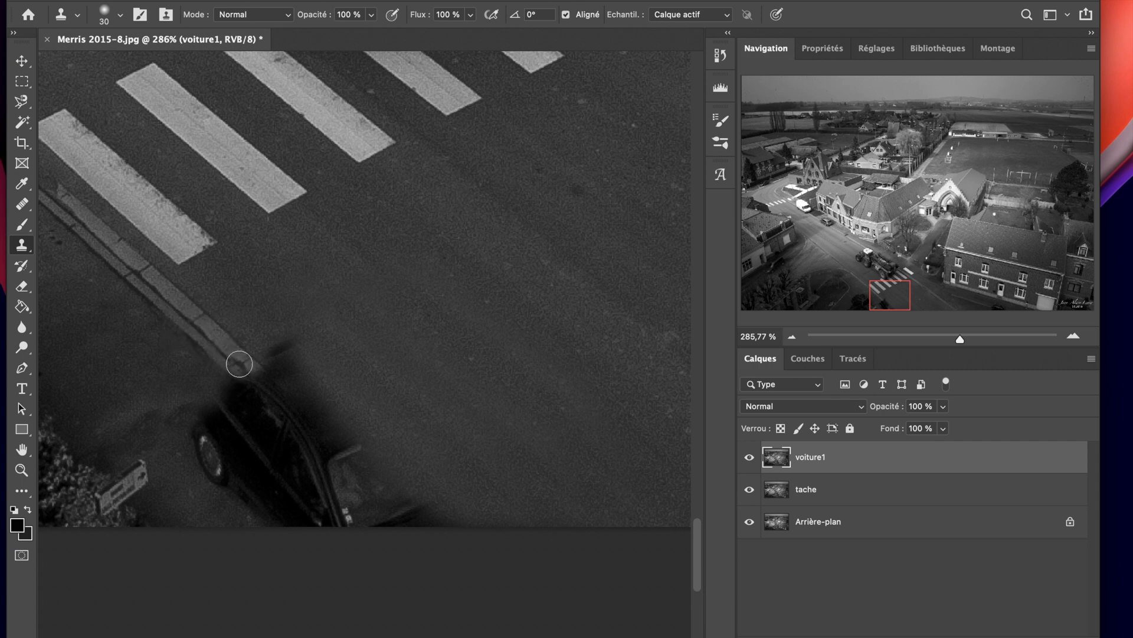
{"action": "mouse_move", "coordinate": [236, 365]}
{"action": "left_mouse_down"}
{"action": "mouse_move", "coordinate": [246, 356]}
{"action": "mouse_move", "coordinate": [225, 372]}
{"action": "mouse_move", "coordinate": [271, 384]}
{"action": "mouse_move", "coordinate": [278, 392]}
{"action": "mouse_move", "coordinate": [245, 392]}
{"action": "mouse_move", "coordinate": [286, 407]}
{"action": "mouse_move", "coordinate": [275, 385]}
{"action": "mouse_move", "coordinate": [302, 373]}
{"action": "mouse_move", "coordinate": [300, 390]}
{"action": "mouse_move", "coordinate": [328, 394]}
{"action": "mouse_move", "coordinate": [278, 417]}
{"action": "mouse_move", "coordinate": [293, 430]}
{"action": "left_mouse_up"}
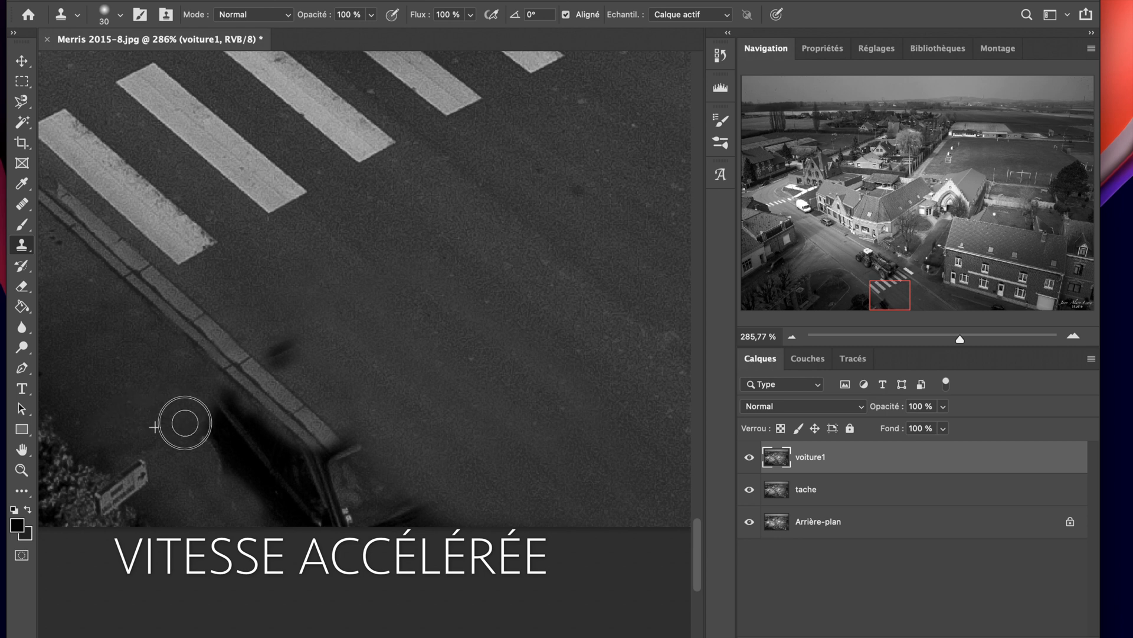
Step: Clone the ground beside the bushes over the car's wheel and the dark area next to the curb
{"action": "left_click", "coordinate": [178, 418], "text": "alt"}
{"action": "mouse_move", "coordinate": [225, 434]}
{"action": "left_mouse_down"}
{"action": "mouse_move", "coordinate": [222, 399]}
{"action": "mouse_move", "coordinate": [227, 415]}
{"action": "left_mouse_up"}
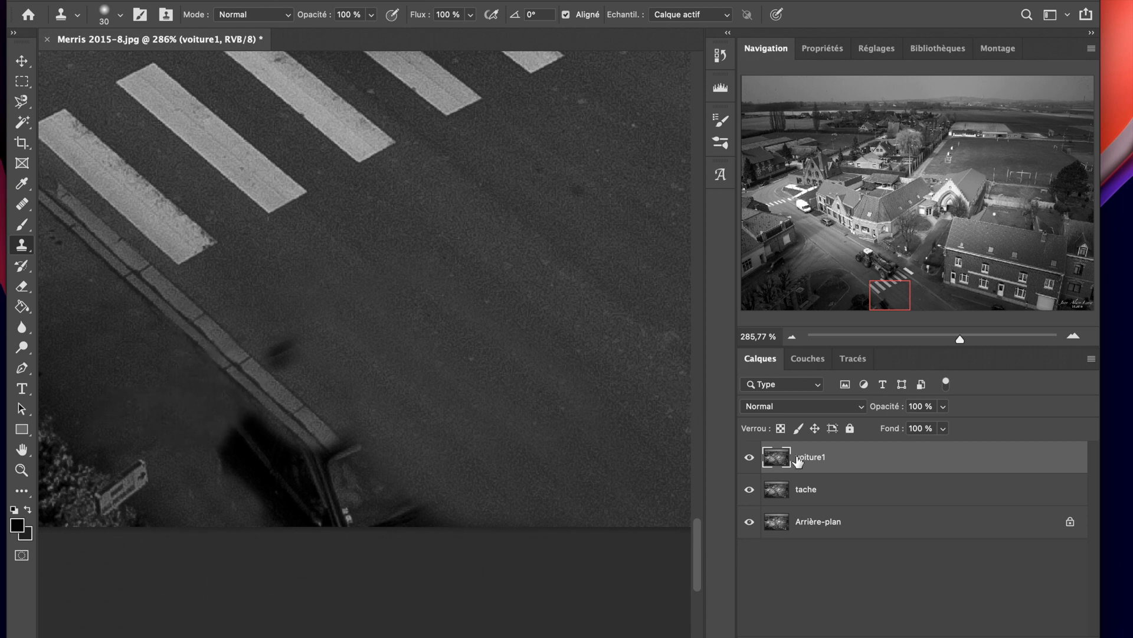
{"action": "left_click_drag", "start_coordinate": [263, 390], "coordinate": [269, 395]}
Step: Clone clean asphalt over the leftover dark smudge on the road side of the curb
{"action": "mouse_move", "coordinate": [958, 342]}
{"action": "left_mouse_down"}
{"action": "mouse_move", "coordinate": [946, 341]}
{"action": "mouse_move", "coordinate": [977, 339]}
{"action": "left_mouse_up"}
{"action": "left_click_drag", "start_coordinate": [893, 306], "coordinate": [863, 309]}
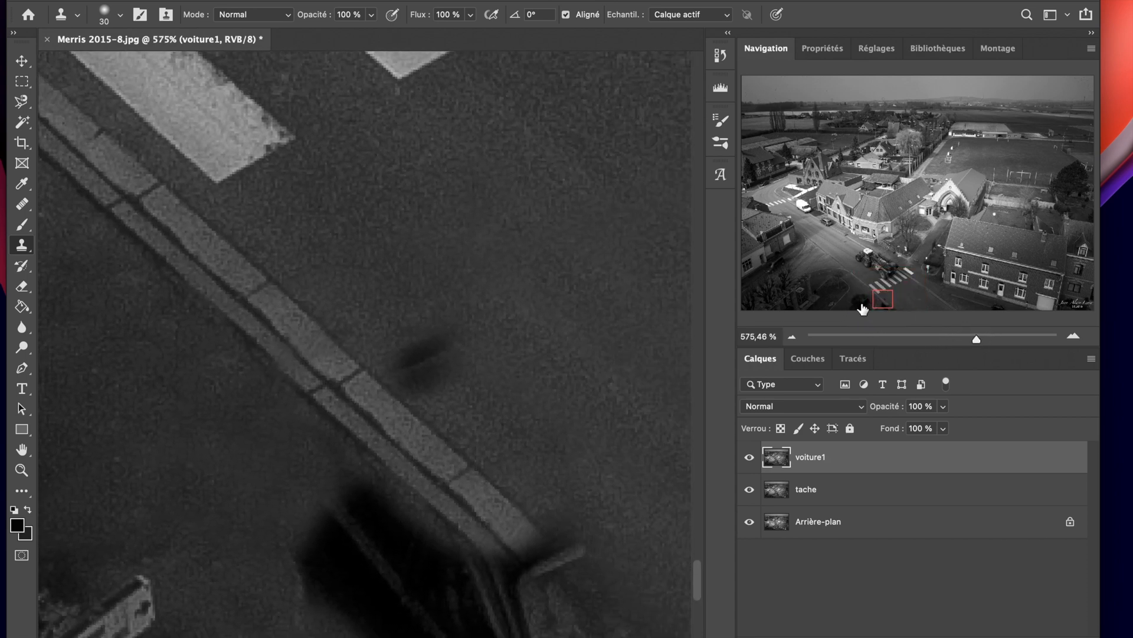
{"action": "left_click", "coordinate": [467, 273], "text": "alt"}
{"action": "mouse_move", "coordinate": [448, 349]}
{"action": "left_mouse_down"}
{"action": "mouse_move", "coordinate": [454, 373]}
{"action": "mouse_move", "coordinate": [422, 353]}
{"action": "mouse_move", "coordinate": [437, 385]}
{"action": "mouse_move", "coordinate": [427, 380]}
{"action": "left_mouse_up"}
{"action": "left_click", "coordinate": [412, 351]}
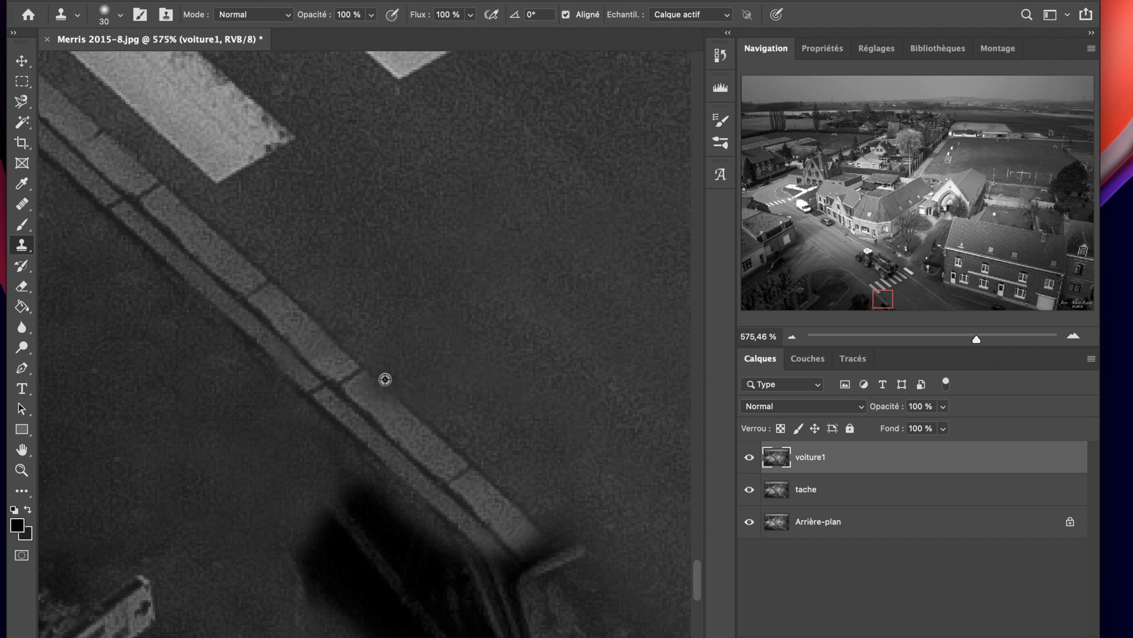
Step: Extend the curb's road-side edge over the car's remains to the photo's lower border, sampling an existing curb edge
{"action": "left_click", "coordinate": [472, 463], "text": "alt"}
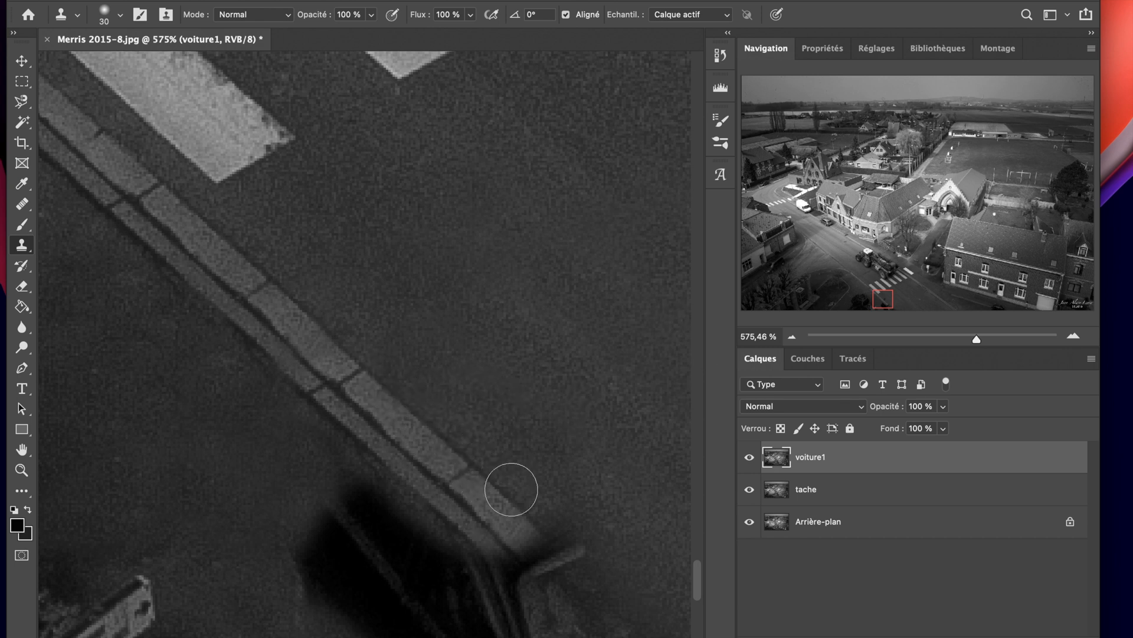
{"action": "left_click", "coordinate": [554, 530]}
{"action": "left_click_drag", "start_coordinate": [543, 533], "coordinate": [594, 577]}
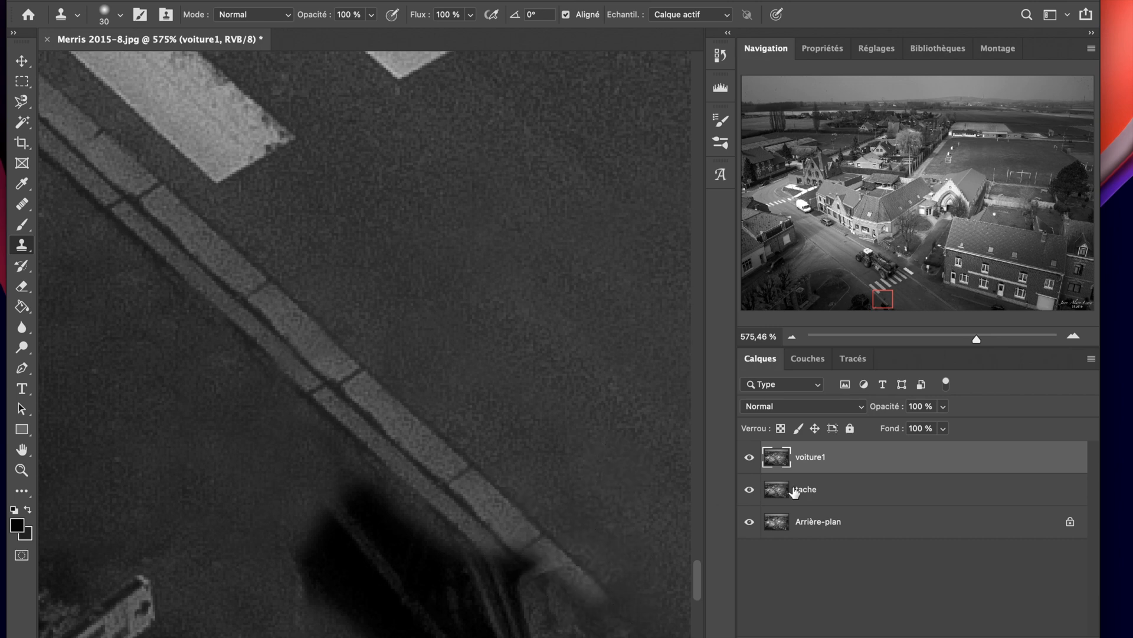
{"action": "left_click_drag", "start_coordinate": [972, 337], "coordinate": [965, 341]}
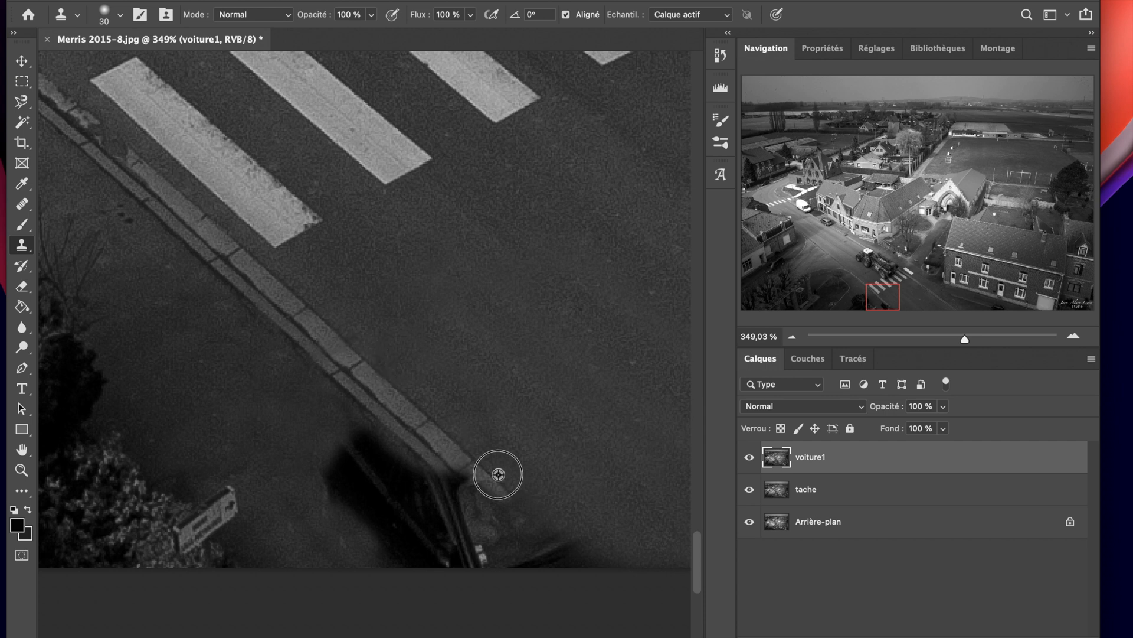
{"action": "left_click_drag", "start_coordinate": [519, 500], "coordinate": [615, 555]}
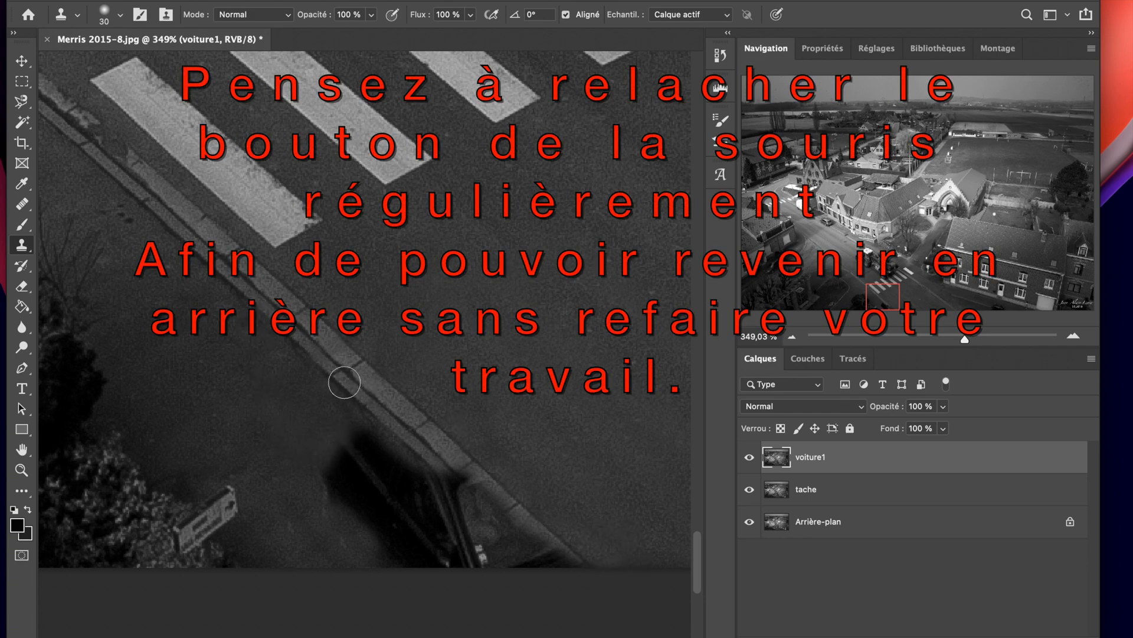
Step: Rebuild the curb's inner edge over the car's dark side, sampling the inner edge near a stone joint
{"action": "left_click", "coordinate": [326, 375], "text": "alt"}
{"action": "left_click_drag", "start_coordinate": [434, 468], "coordinate": [449, 483]}
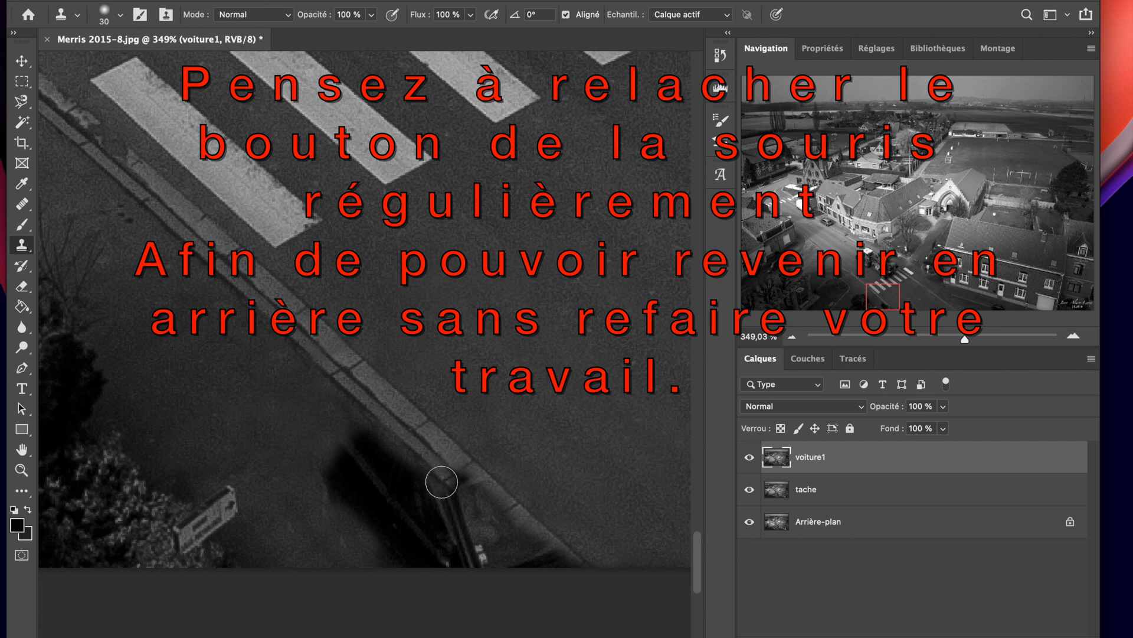
{"action": "mouse_move", "coordinate": [446, 482]}
{"action": "left_mouse_down"}
{"action": "mouse_move", "coordinate": [396, 464]}
{"action": "mouse_move", "coordinate": [392, 460]}
{"action": "left_mouse_up"}
Step: Clone the ground between the bushes and the curb over the car's remaining dark flank, resampling nearby ground
{"action": "left_click", "coordinate": [298, 397], "text": "alt"}
{"action": "mouse_move", "coordinate": [329, 414]}
{"action": "left_mouse_down"}
{"action": "mouse_move", "coordinate": [356, 434]}
{"action": "mouse_move", "coordinate": [317, 461]}
{"action": "mouse_move", "coordinate": [327, 494]}
{"action": "mouse_move", "coordinate": [324, 481]}
{"action": "mouse_move", "coordinate": [345, 506]}
{"action": "mouse_move", "coordinate": [335, 469]}
{"action": "mouse_move", "coordinate": [374, 481]}
{"action": "mouse_move", "coordinate": [358, 499]}
{"action": "mouse_move", "coordinate": [345, 494]}
{"action": "mouse_move", "coordinate": [365, 493]}
{"action": "mouse_move", "coordinate": [350, 467]}
{"action": "left_mouse_up"}
{"action": "left_click", "coordinate": [300, 443], "text": "alt"}
{"action": "left_click", "coordinate": [321, 433], "text": "alt"}
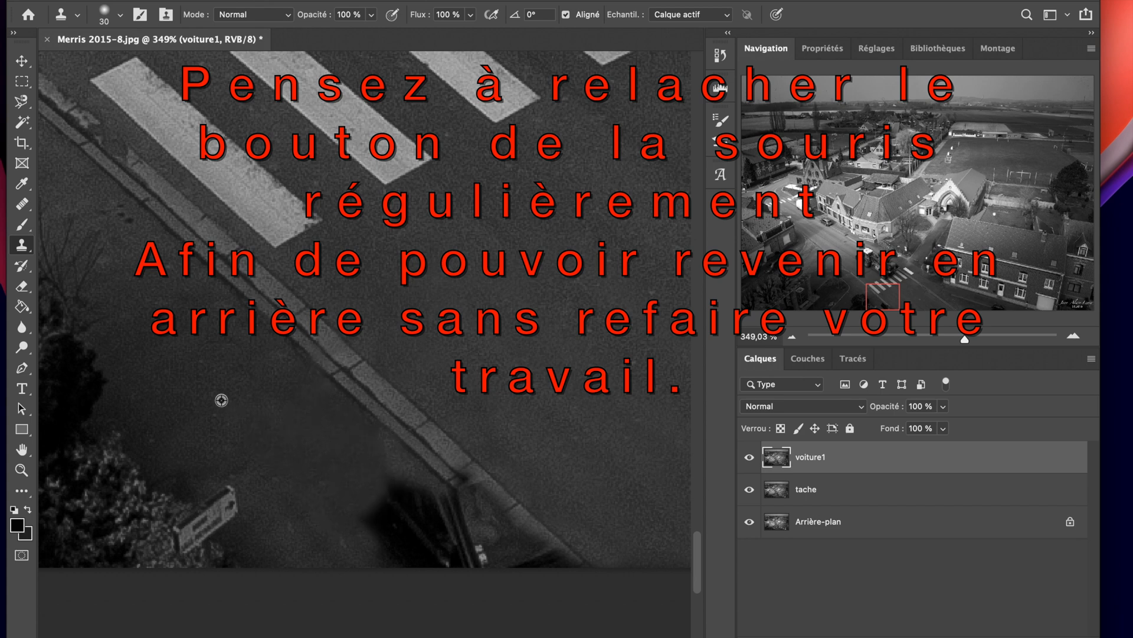
{"action": "mouse_move", "coordinate": [359, 511]}
{"action": "left_mouse_down"}
{"action": "mouse_move", "coordinate": [402, 500]}
{"action": "mouse_move", "coordinate": [377, 470]}
{"action": "mouse_move", "coordinate": [424, 509]}
{"action": "left_mouse_up"}
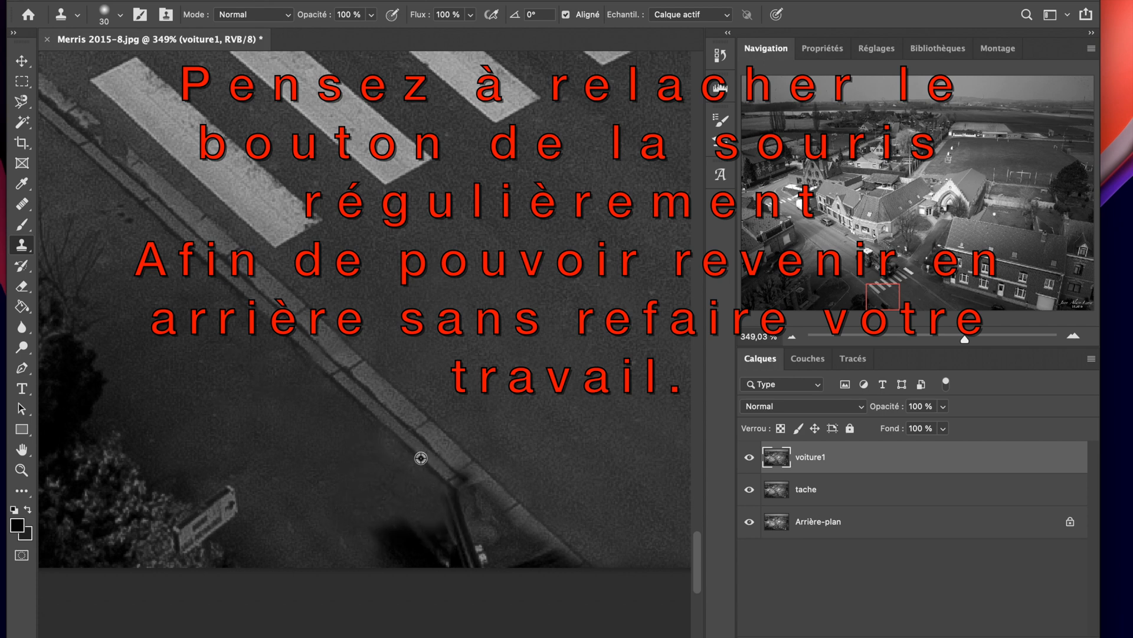
Step: Clone the curb's inner part across the remaining windshield toward the photo's lower border, and undo the last stroke
{"action": "mouse_move", "coordinate": [454, 490]}
{"action": "left_mouse_down"}
{"action": "mouse_move", "coordinate": [468, 511]}
{"action": "mouse_move", "coordinate": [460, 477]}
{"action": "mouse_move", "coordinate": [495, 508]}
{"action": "mouse_move", "coordinate": [486, 518]}
{"action": "mouse_move", "coordinate": [481, 496]}
{"action": "mouse_move", "coordinate": [503, 515]}
{"action": "left_mouse_up"}
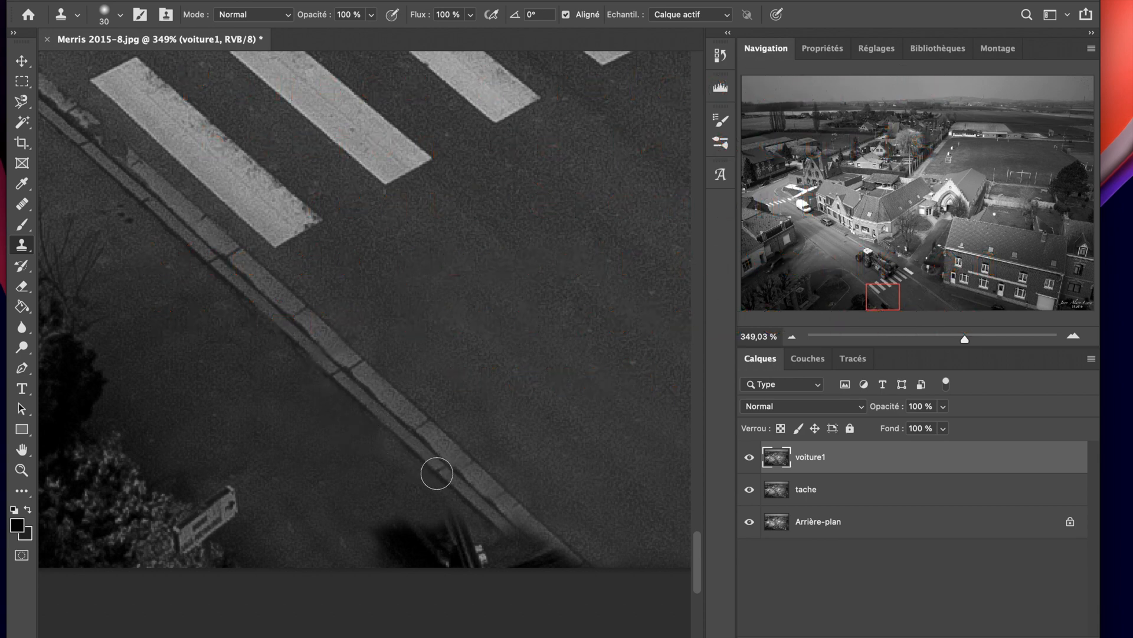
{"action": "mouse_move", "coordinate": [440, 474]}
{"action": "left_mouse_down"}
{"action": "mouse_move", "coordinate": [458, 466]}
{"action": "mouse_move", "coordinate": [462, 477]}
{"action": "left_mouse_up"}
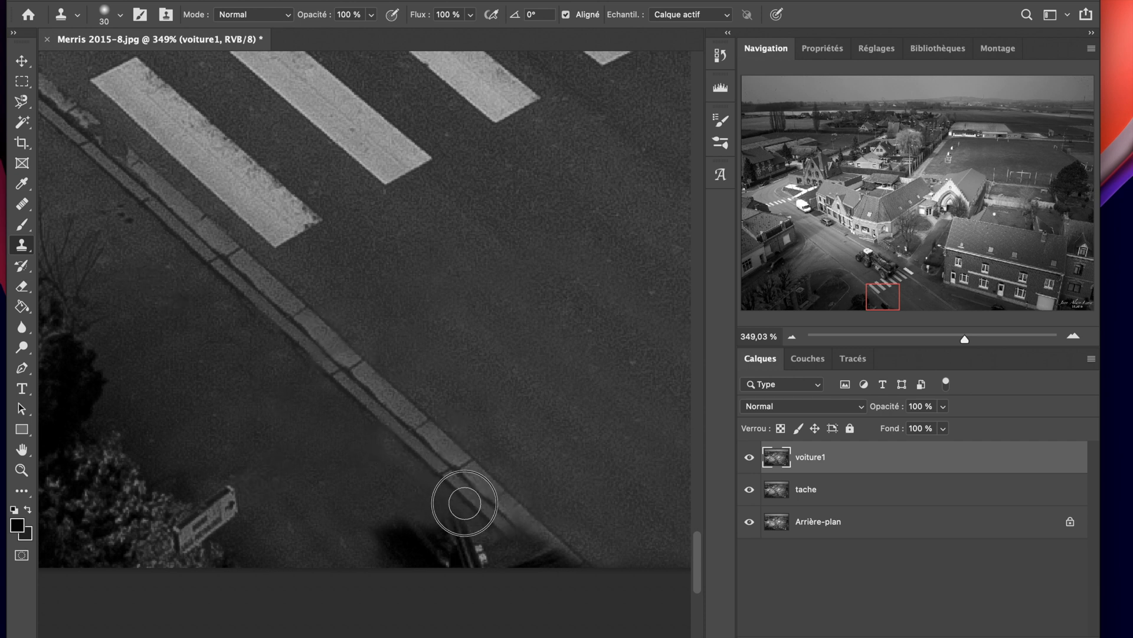
{"action": "mouse_move", "coordinate": [512, 535]}
{"action": "left_mouse_down"}
{"action": "mouse_move", "coordinate": [555, 545]}
{"action": "mouse_move", "coordinate": [519, 551]}
{"action": "mouse_move", "coordinate": [576, 549]}
{"action": "mouse_move", "coordinate": [579, 560]}
{"action": "mouse_move", "coordinate": [561, 550]}
{"action": "left_mouse_up"}
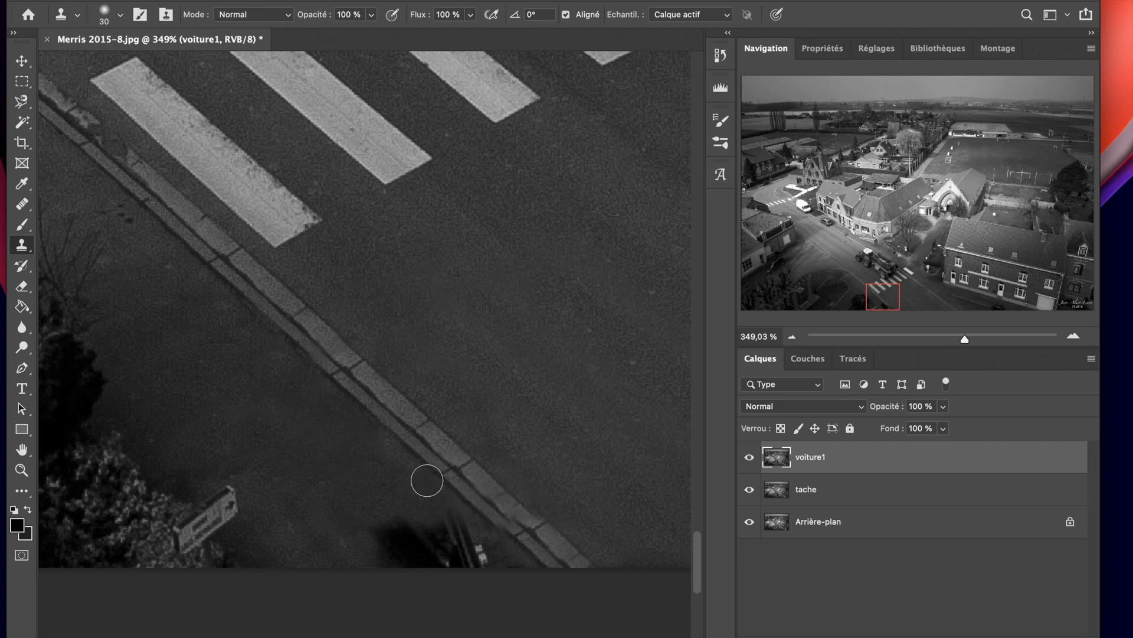
{"action": "key", "text": "super+z"}
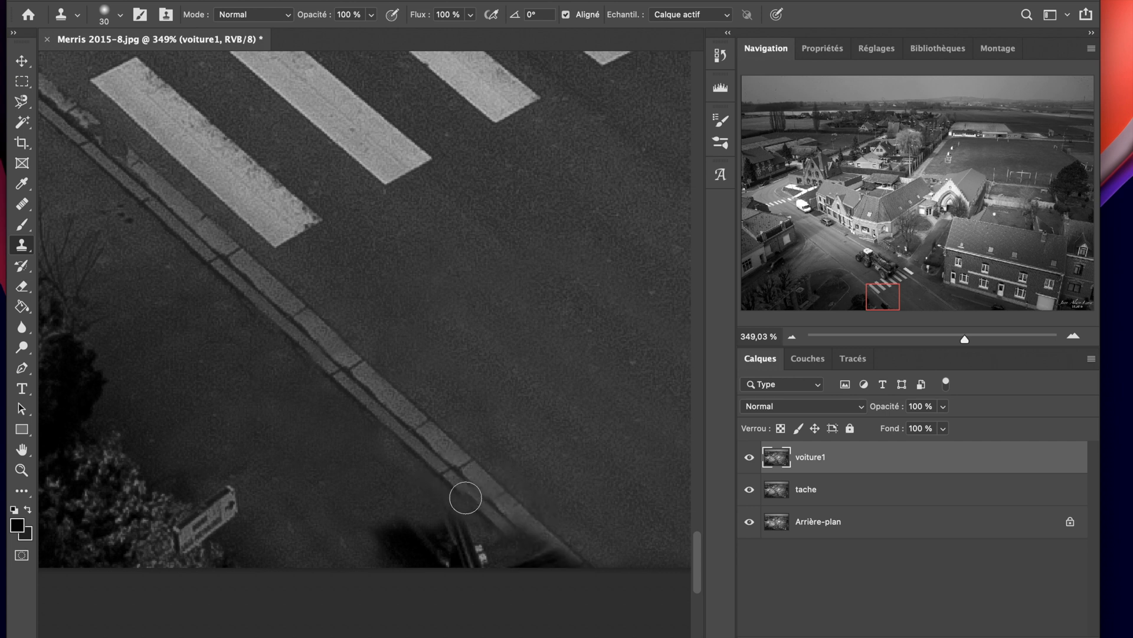
Step: Reduce the clone brush to 20 px and redo the curb's lower end over the remaining windshield
{"action": "left_click", "coordinate": [120, 21]}
{"action": "left_click_drag", "start_coordinate": [109, 62], "coordinate": [106, 62]}
{"action": "left_click", "coordinate": [160, 2]}
{"action": "mouse_move", "coordinate": [504, 535]}
{"action": "left_mouse_down"}
{"action": "mouse_move", "coordinate": [530, 535]}
{"action": "mouse_move", "coordinate": [556, 564]}
{"action": "mouse_move", "coordinate": [558, 555]}
{"action": "mouse_move", "coordinate": [580, 564]}
{"action": "mouse_move", "coordinate": [520, 514]}
{"action": "left_mouse_up"}
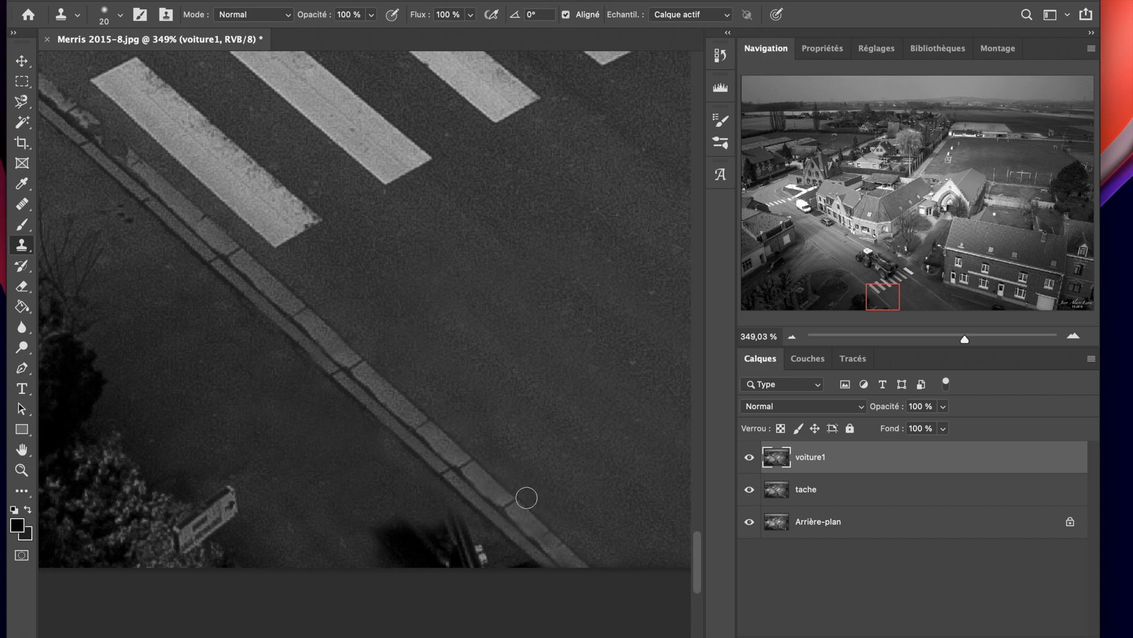
{"action": "left_click_drag", "start_coordinate": [514, 502], "coordinate": [569, 561]}
Step: Enlarge the clone brush to 116 px and even out the road below the crosswalk with asphalt sampled nearby
{"action": "left_click_drag", "start_coordinate": [964, 338], "coordinate": [928, 340]}
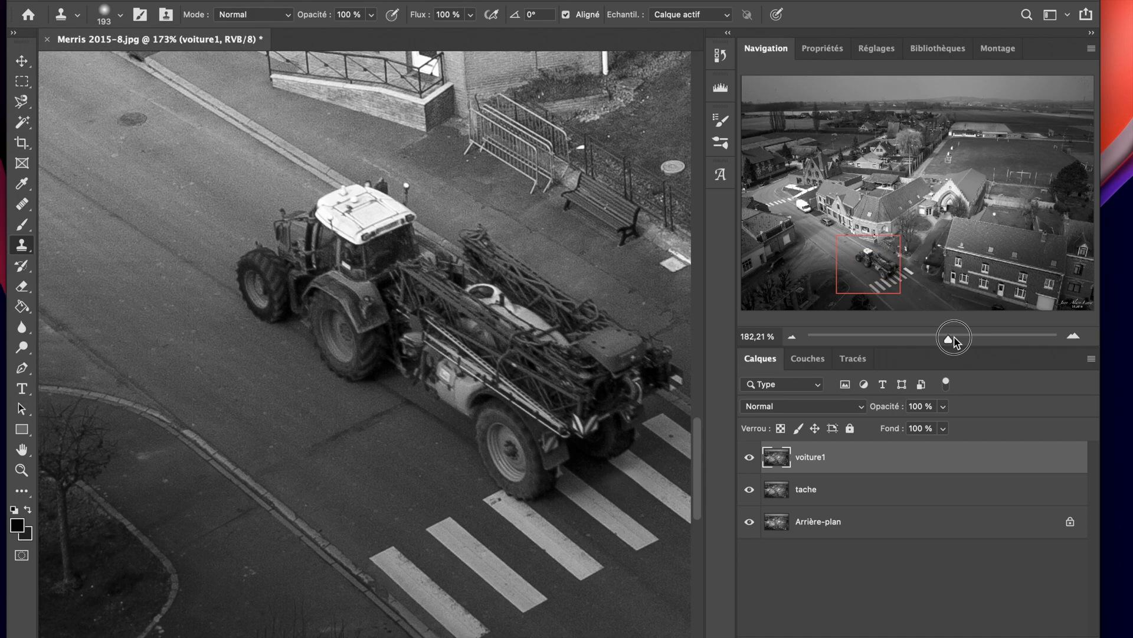
{"action": "left_click_drag", "start_coordinate": [937, 188], "coordinate": [963, 163]}
{"action": "left_click_drag", "start_coordinate": [927, 339], "coordinate": [938, 339]}
{"action": "left_click_drag", "start_coordinate": [912, 277], "coordinate": [902, 274]}
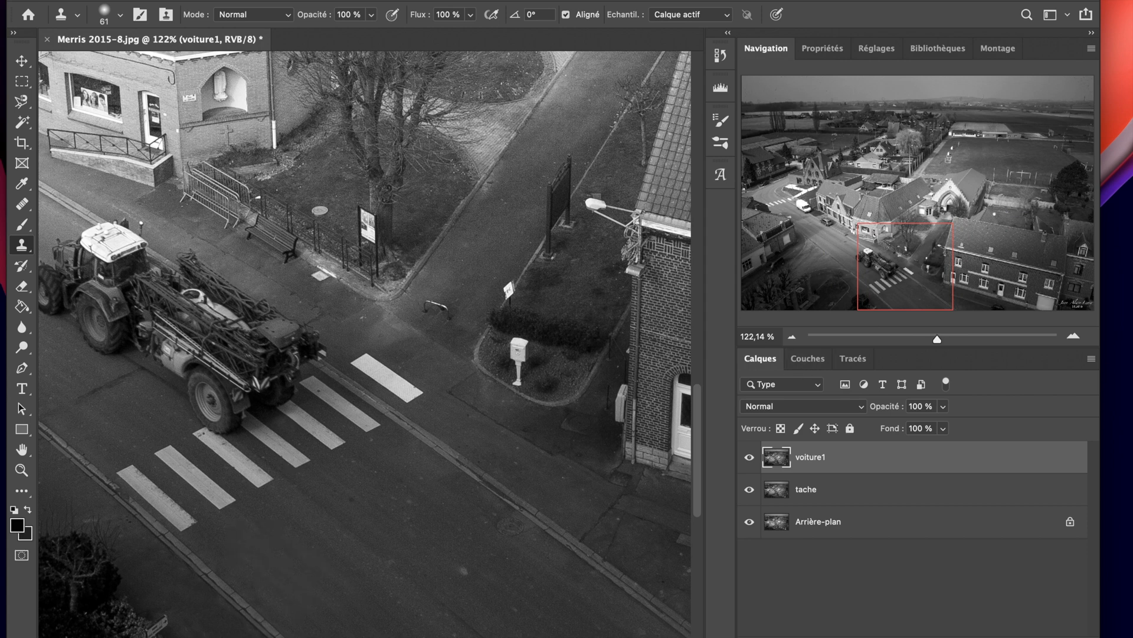
{"action": "left_click", "coordinate": [101, 16]}
{"action": "left_click_drag", "start_coordinate": [130, 62], "coordinate": [136, 62]}
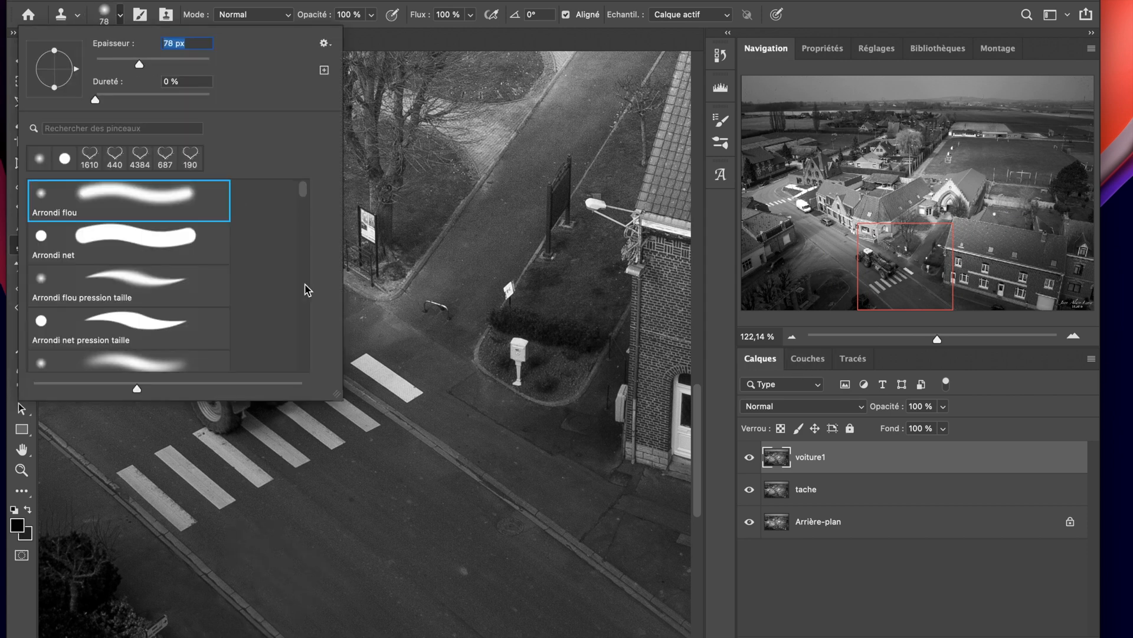
{"action": "left_click", "coordinate": [157, 61]}
{"action": "left_click", "coordinate": [389, 514], "text": "alt"}
{"action": "mouse_move", "coordinate": [263, 560]}
{"action": "left_mouse_down"}
{"action": "mouse_move", "coordinate": [321, 607]}
{"action": "mouse_move", "coordinate": [290, 594]}
{"action": "mouse_move", "coordinate": [253, 546]}
{"action": "mouse_move", "coordinate": [356, 622]}
{"action": "left_mouse_up"}
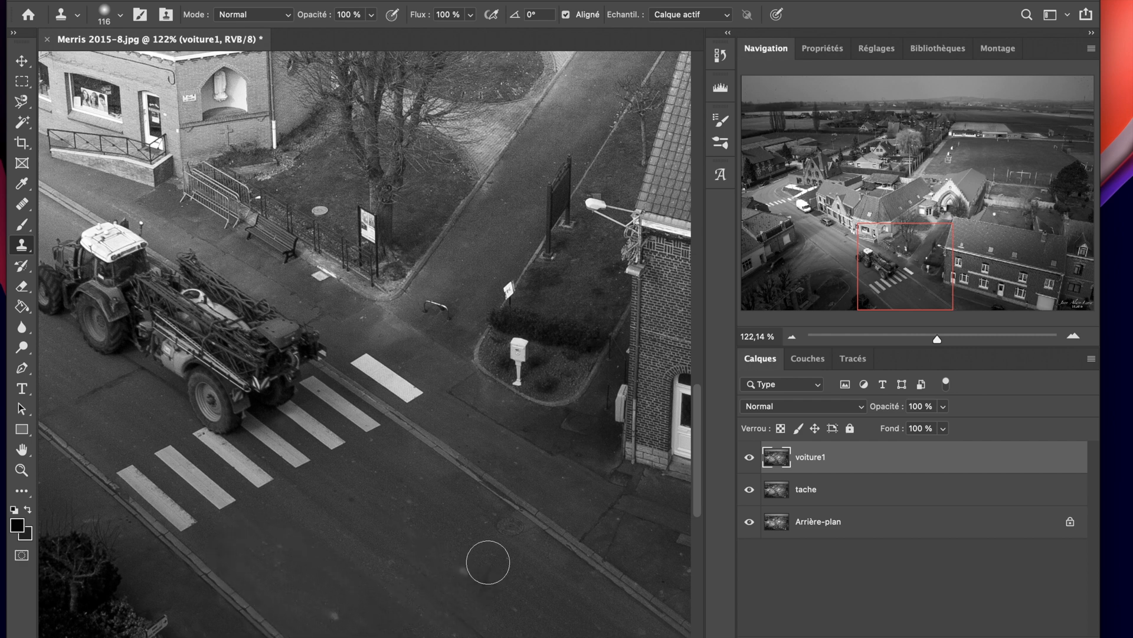
Step: Set the clone brush size to 41 px
{"action": "left_click", "coordinate": [121, 15]}
{"action": "left_click_drag", "start_coordinate": [127, 65], "coordinate": [118, 66]}
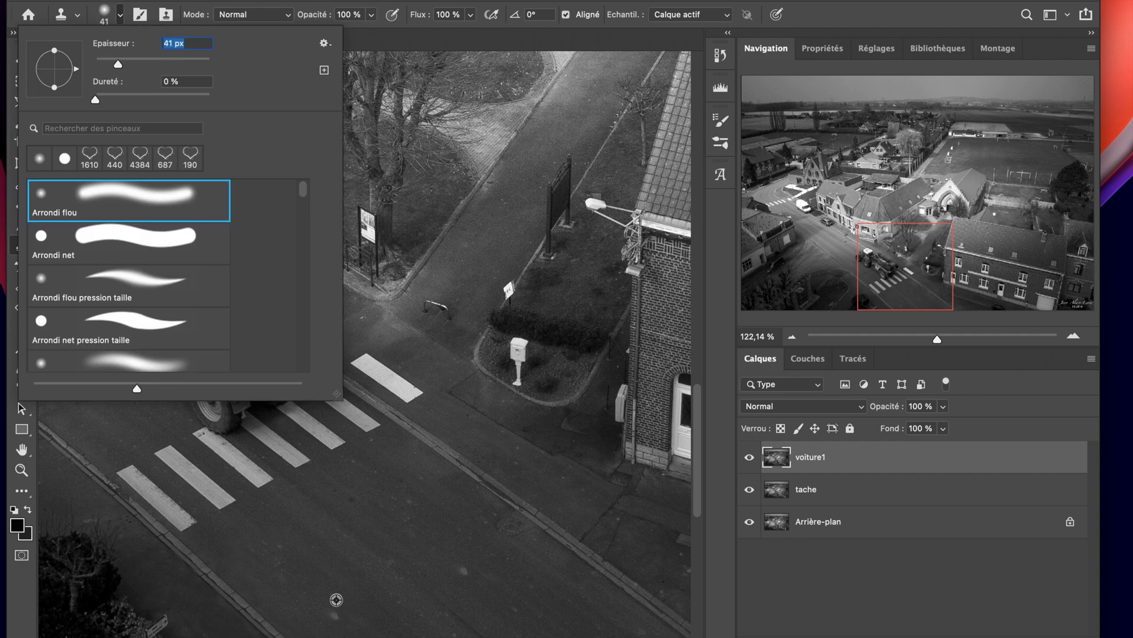
{"action": "key", "text": "Return"}
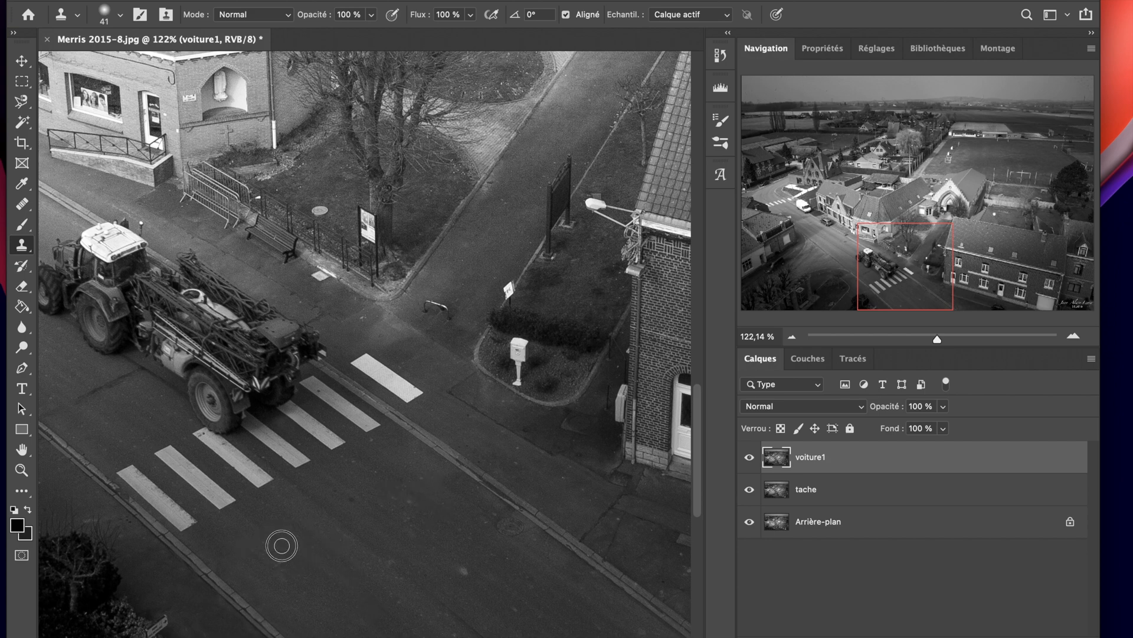
Step: Compare the photo with and without the retouches by hiding and showing the voiture1 and tache layers
{"action": "left_click_drag", "start_coordinate": [935, 338], "coordinate": [930, 338]}
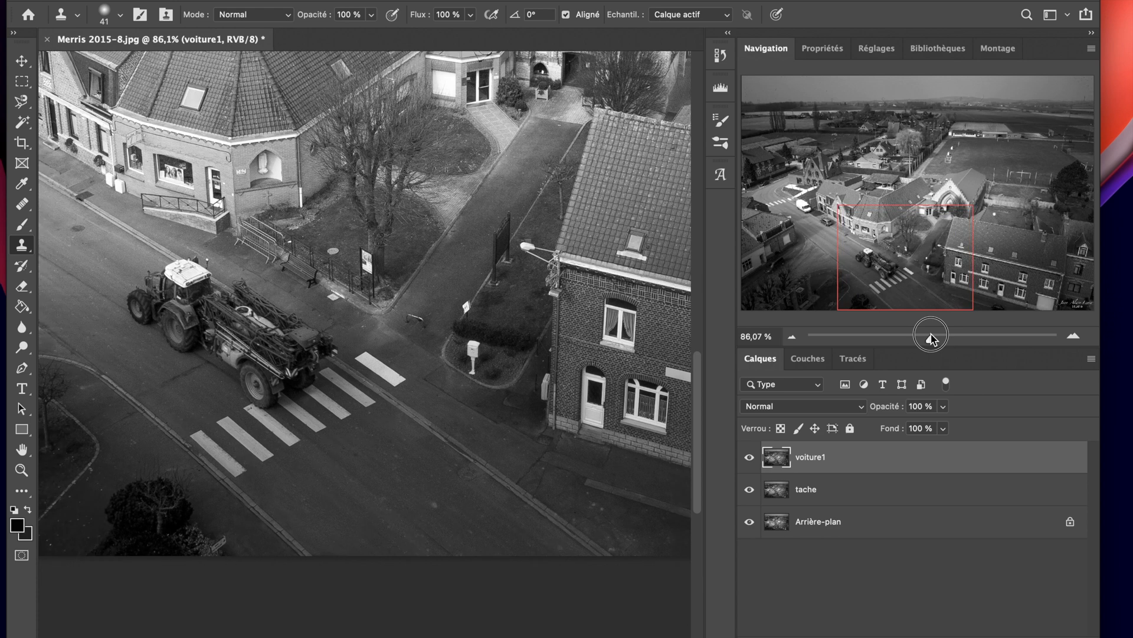
{"action": "left_click", "coordinate": [750, 459]}
{"action": "left_click", "coordinate": [750, 459]}
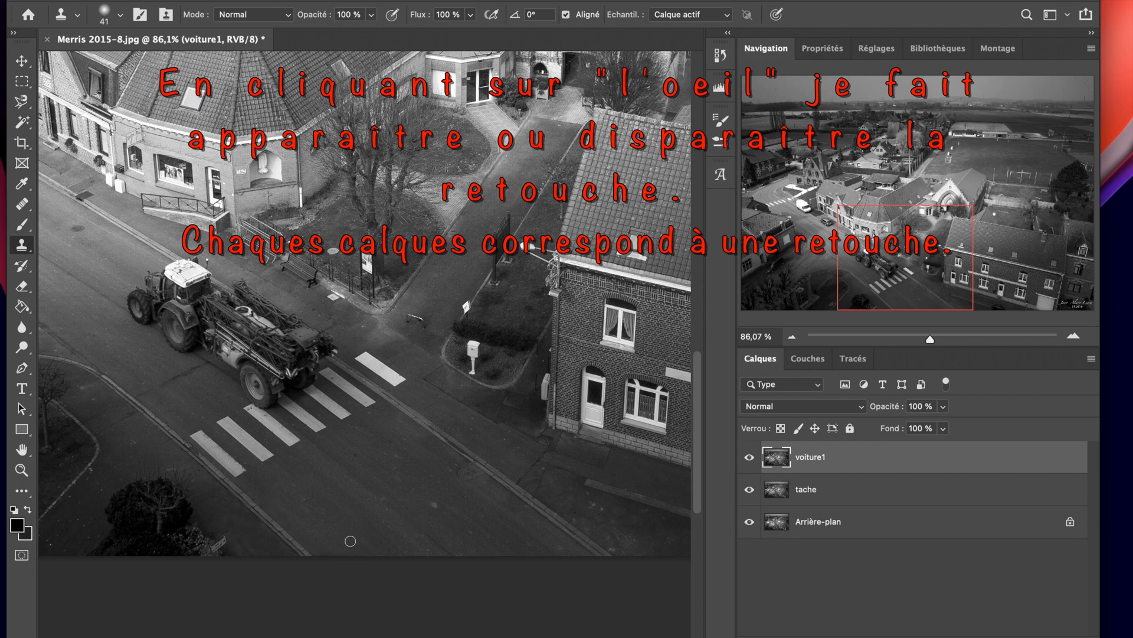
{"action": "left_click_drag", "start_coordinate": [884, 276], "coordinate": [869, 258]}
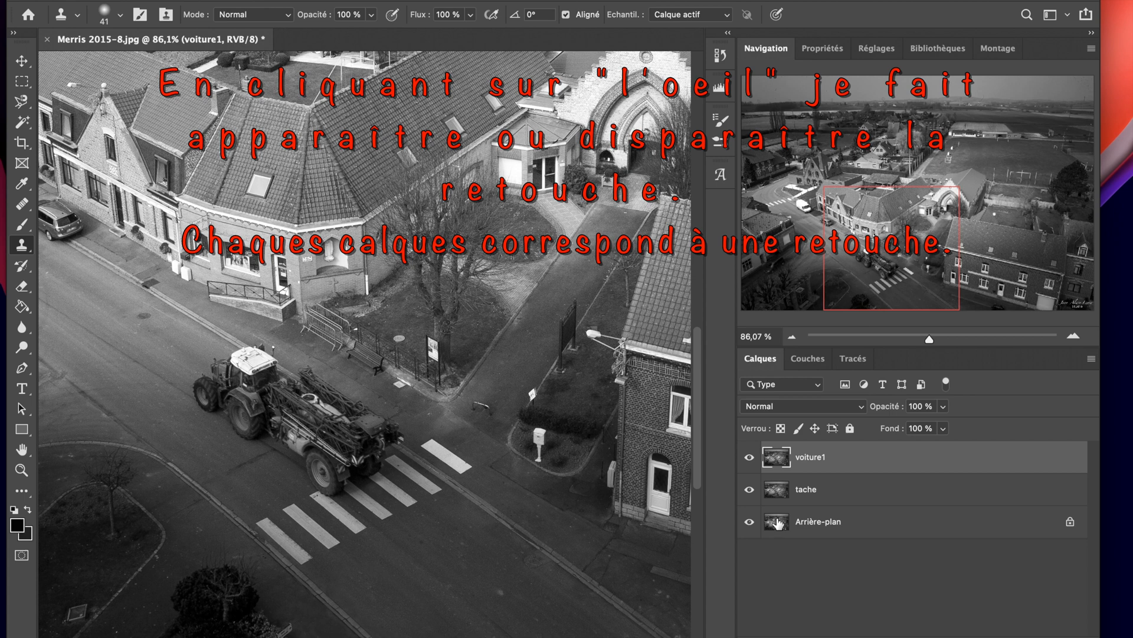
{"action": "left_click", "coordinate": [749, 457]}
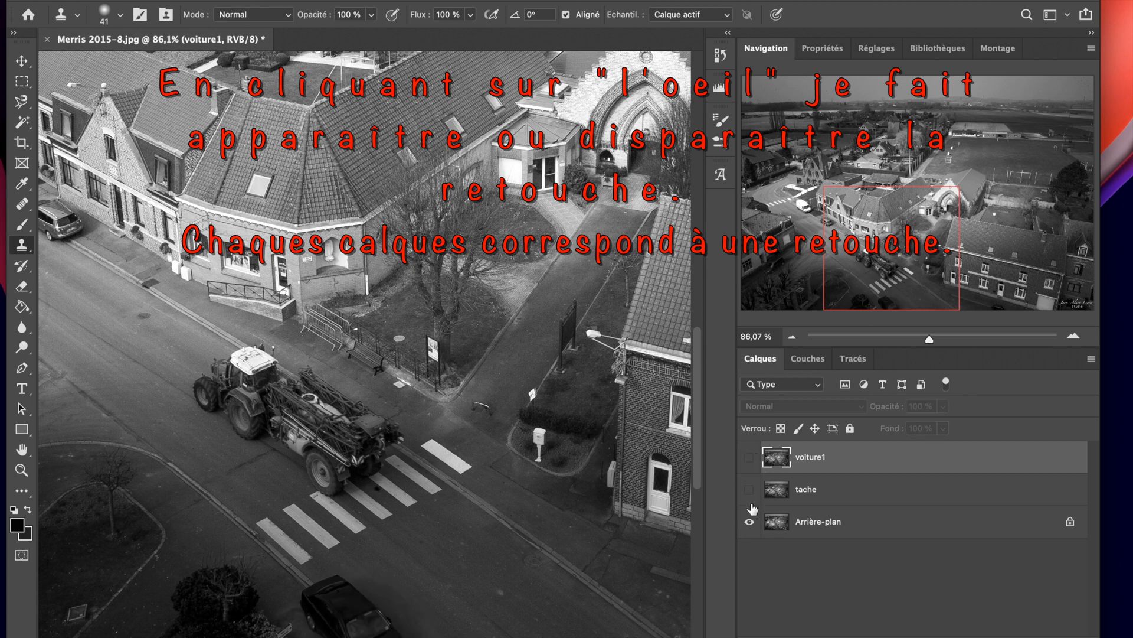
{"action": "left_click", "coordinate": [750, 458]}
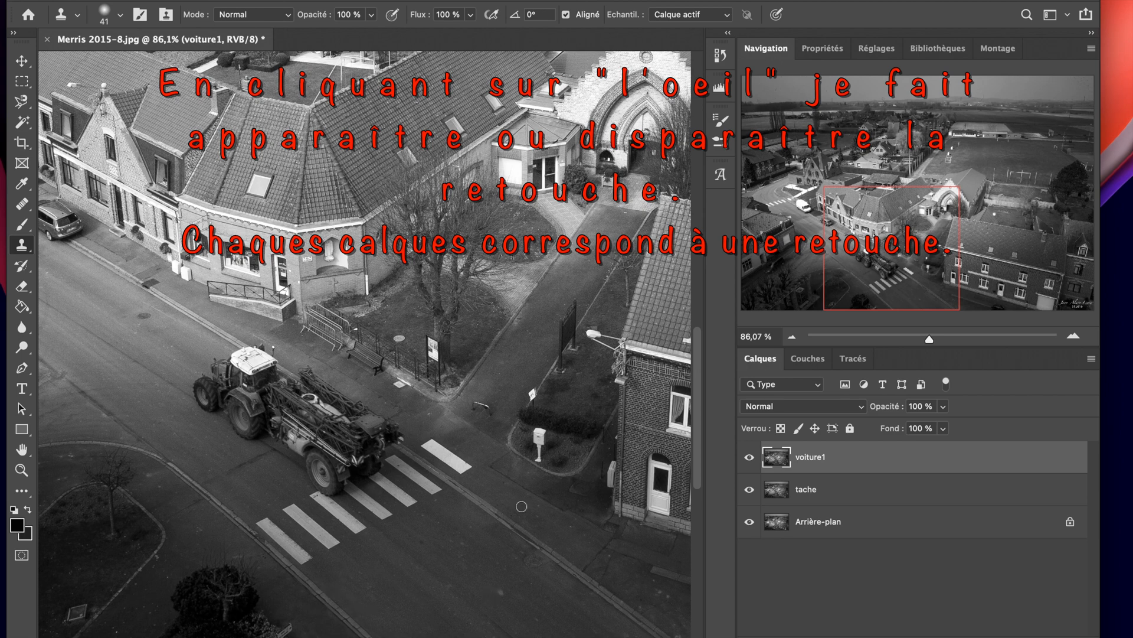
Step: Clone clean sky and hillside over the upper part of the dark, hair-like mark rising above the horizon hills
{"action": "scroll", "coordinate": [521, 506], "scroll_direction": "left", "scroll_amount": 8}
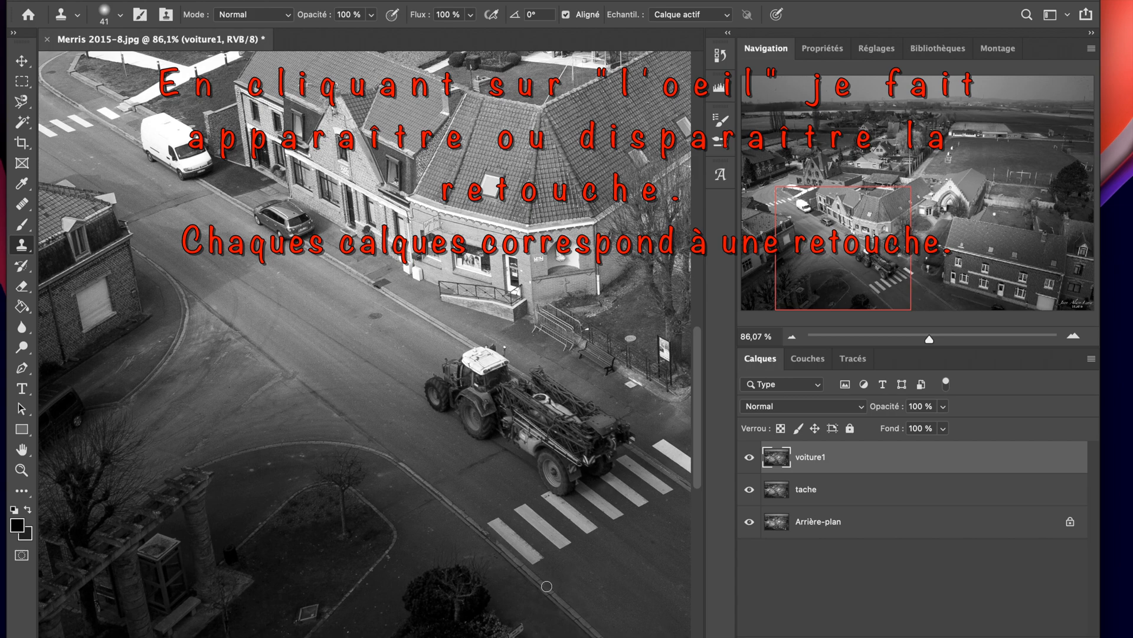
{"action": "left_click_drag", "start_coordinate": [862, 255], "coordinate": [988, 128]}
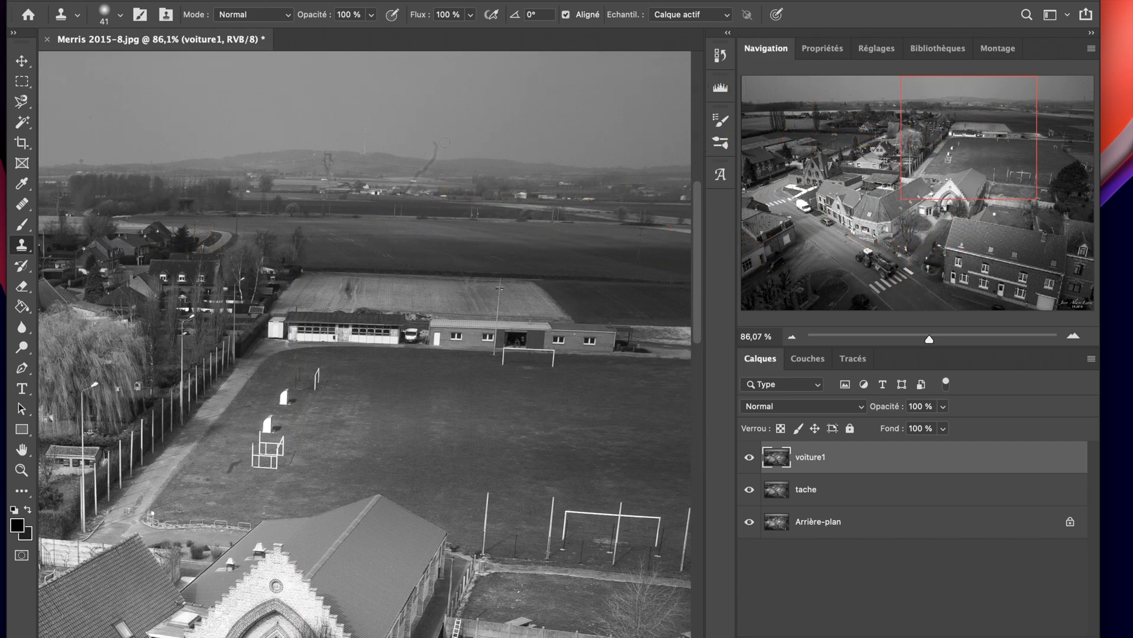
{"action": "left_click_drag", "start_coordinate": [929, 338], "coordinate": [967, 341]}
{"action": "left_click_drag", "start_coordinate": [971, 142], "coordinate": [977, 101]}
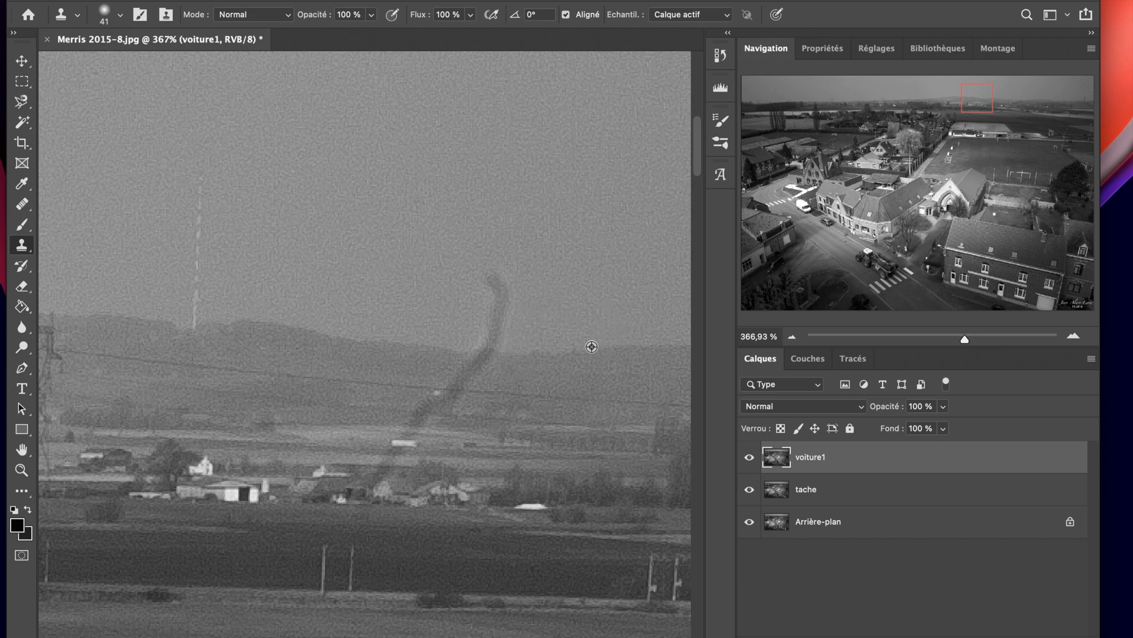
{"action": "left_click", "coordinate": [495, 357]}
{"action": "left_click", "coordinate": [480, 362]}
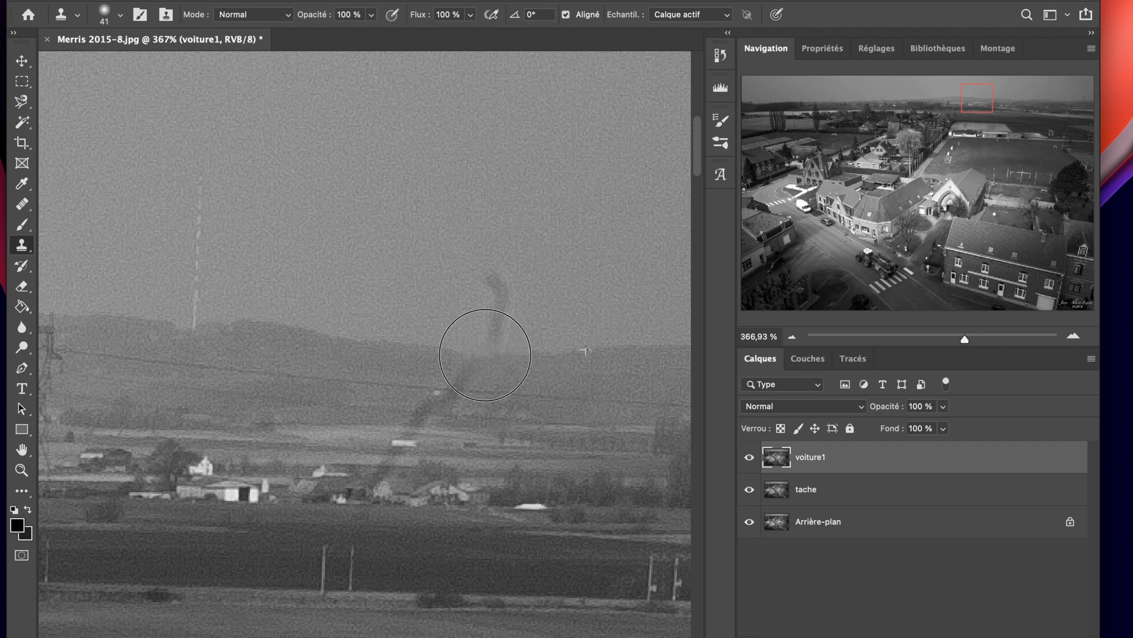
{"action": "left_click_drag", "start_coordinate": [495, 316], "coordinate": [476, 217]}
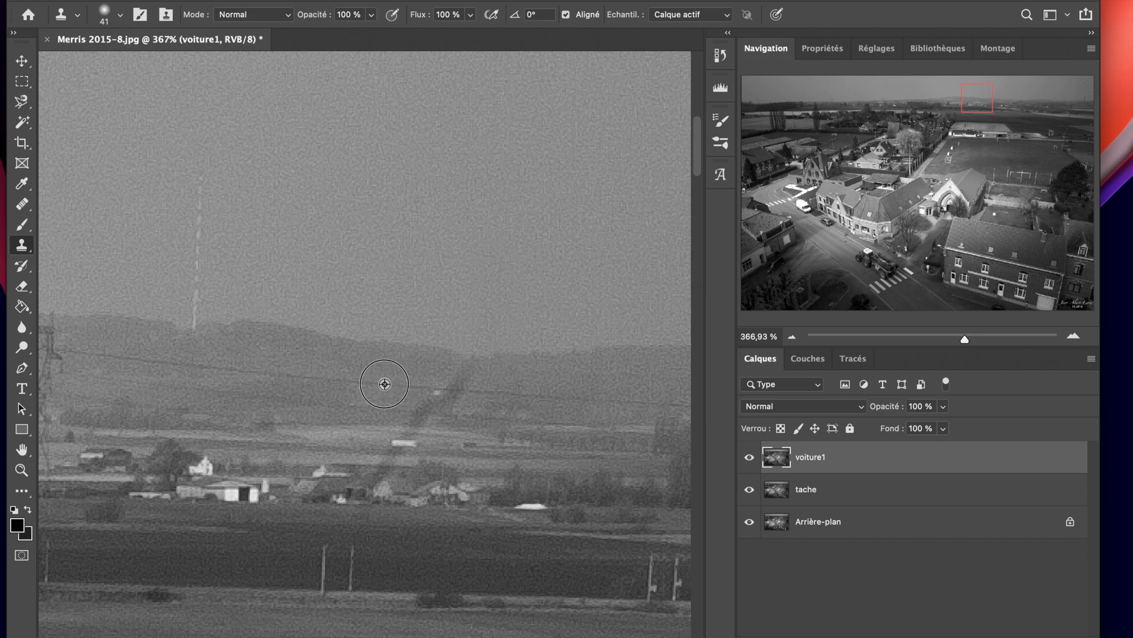
{"action": "left_click", "coordinate": [454, 388]}
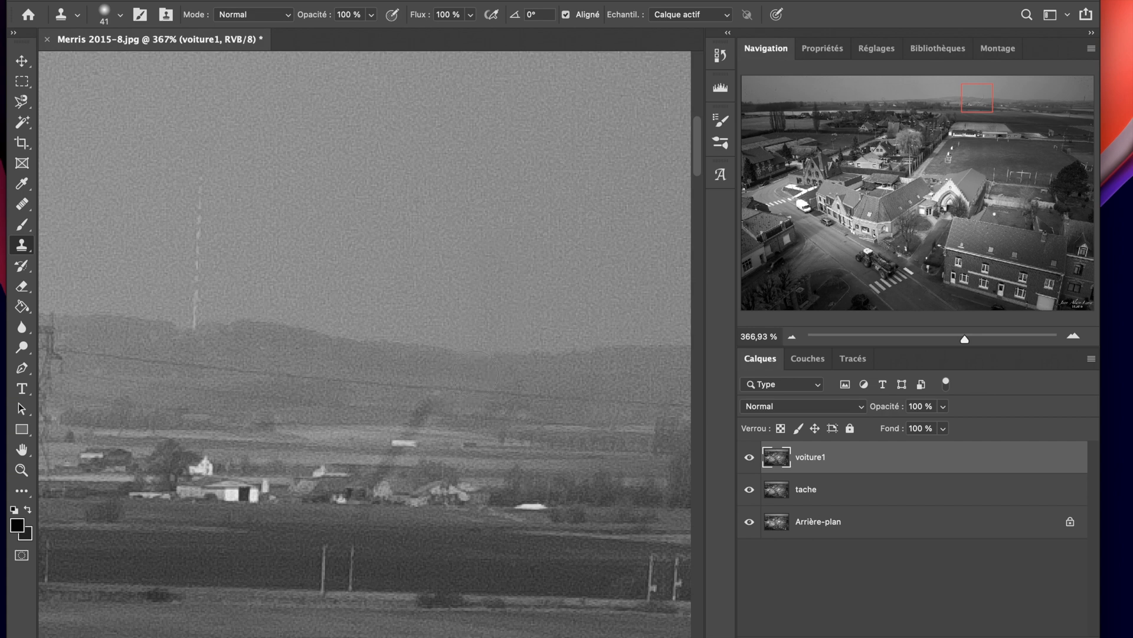
Step: Reduce the clone brush to 22 px and cover the mark's remaining trace on the hillside with nearby texture
{"action": "left_click", "coordinate": [120, 15]}
{"action": "left_click_drag", "start_coordinate": [118, 65], "coordinate": [108, 66]}
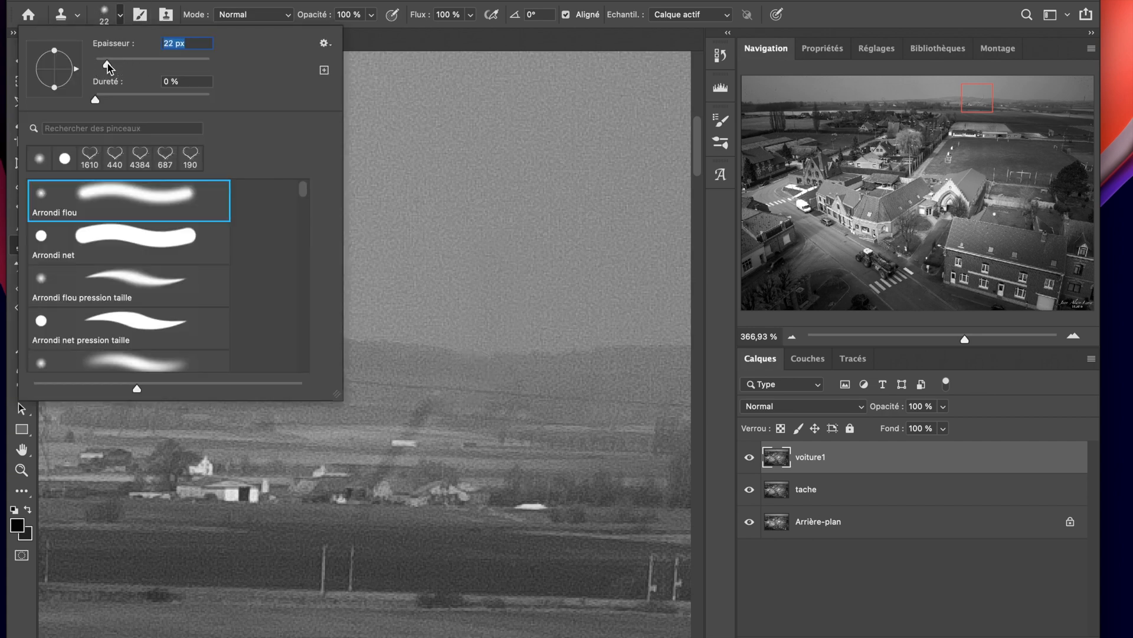
{"action": "left_click", "coordinate": [159, 3]}
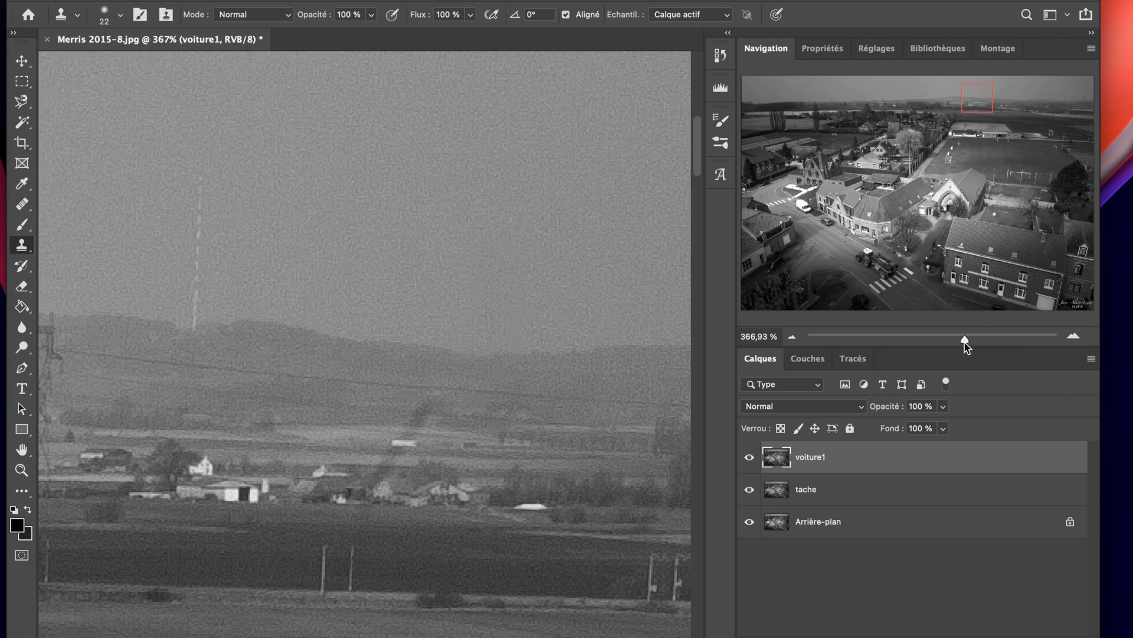
{"action": "left_click_drag", "start_coordinate": [968, 341], "coordinate": [976, 339]}
{"action": "left_click_drag", "start_coordinate": [974, 100], "coordinate": [982, 94]}
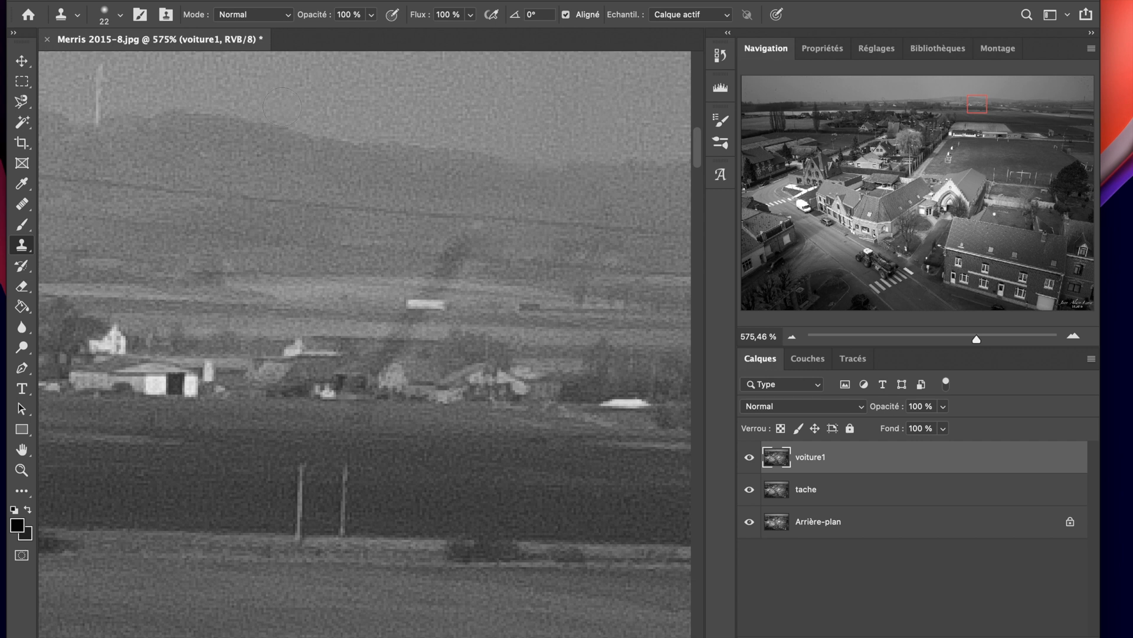
{"action": "left_click", "coordinate": [376, 277], "text": "alt"}
{"action": "mouse_move", "coordinate": [441, 278]}
{"action": "left_mouse_down"}
{"action": "mouse_move", "coordinate": [442, 260]}
{"action": "mouse_move", "coordinate": [464, 257]}
{"action": "left_mouse_up"}
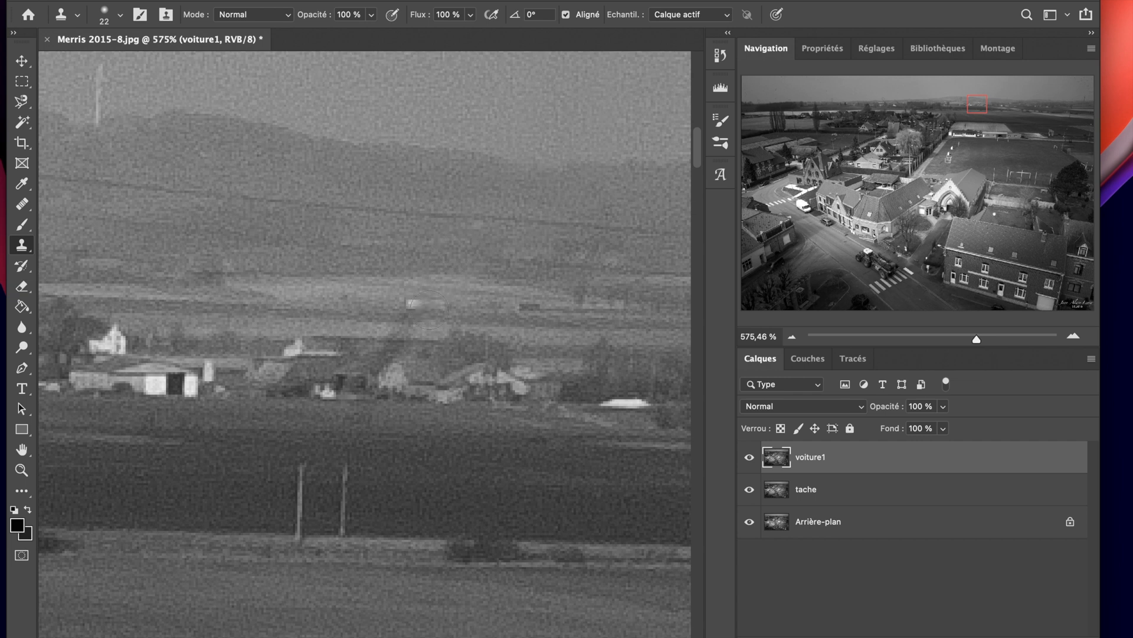
Step: Set the clone brush to 12 px and sample beside the farmhouses to cover the mark's last trace
{"action": "left_click", "coordinate": [389, 386]}
{"action": "left_click", "coordinate": [119, 14]}
{"action": "left_click_drag", "start_coordinate": [113, 59], "coordinate": [102, 63]}
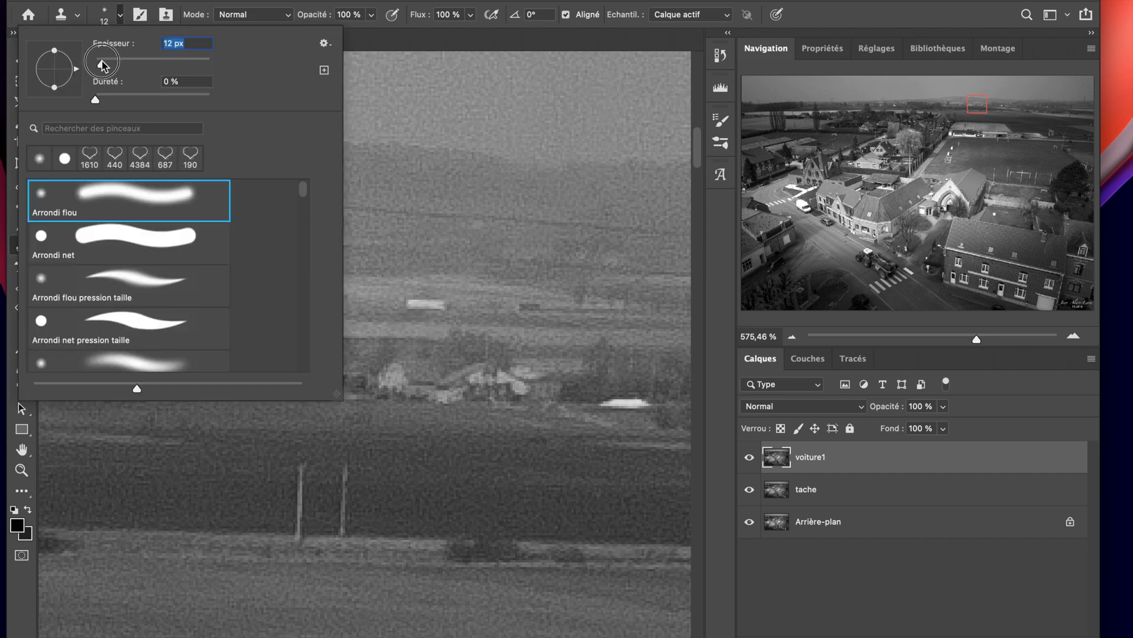
{"action": "left_click", "coordinate": [142, 3]}
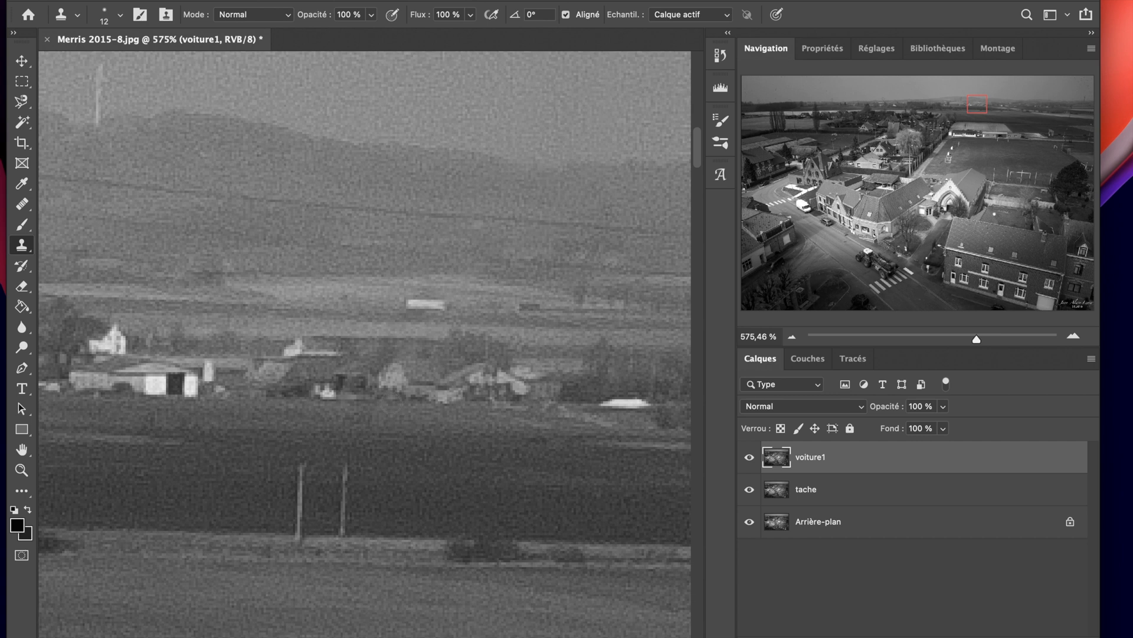
{"action": "left_click", "coordinate": [414, 355], "text": "alt"}
Step: Examine the sky for remaining dust spots and compare the whole photo with the voiture1 layer hidden and shown
{"action": "left_click_drag", "start_coordinate": [977, 339], "coordinate": [942, 338]}
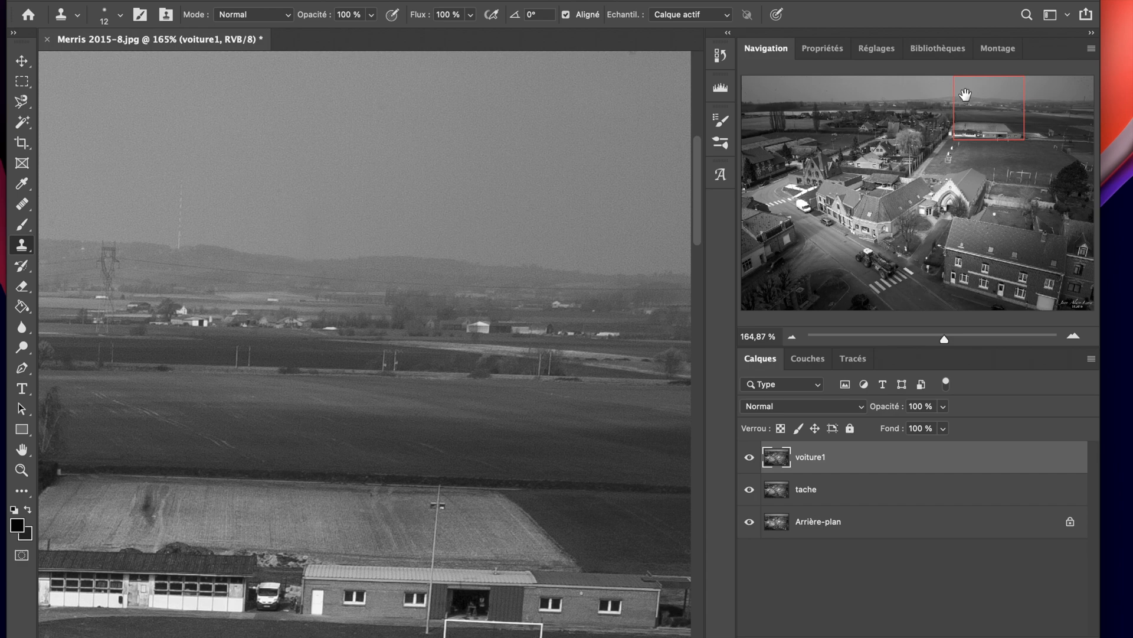
{"action": "left_click_drag", "start_coordinate": [1004, 93], "coordinate": [791, 81]}
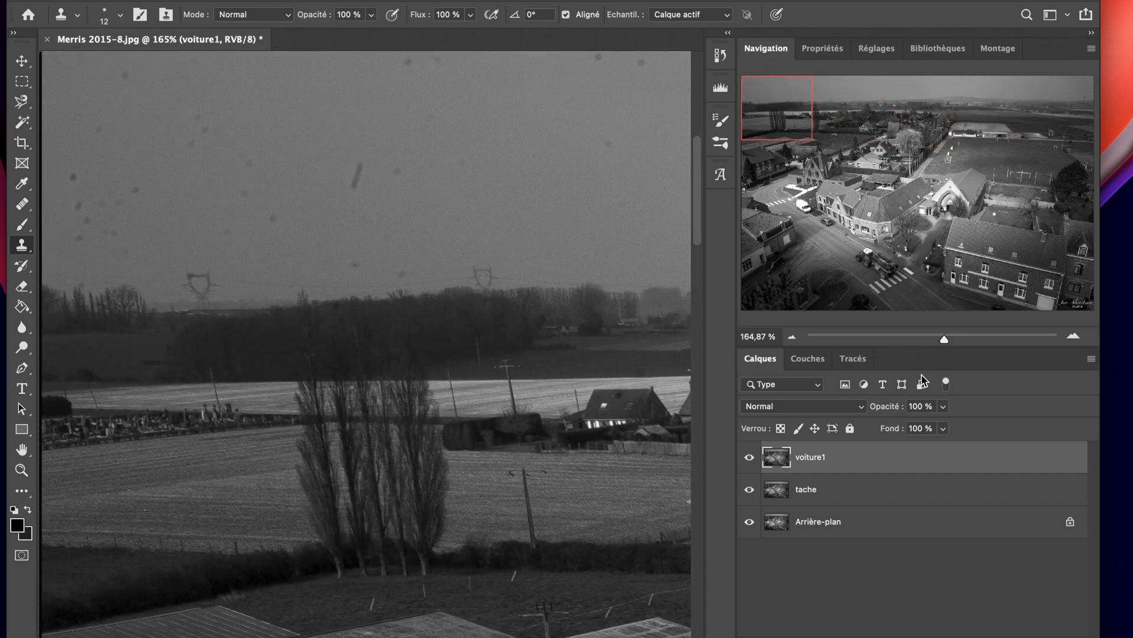
{"action": "left_click_drag", "start_coordinate": [944, 340], "coordinate": [959, 340]}
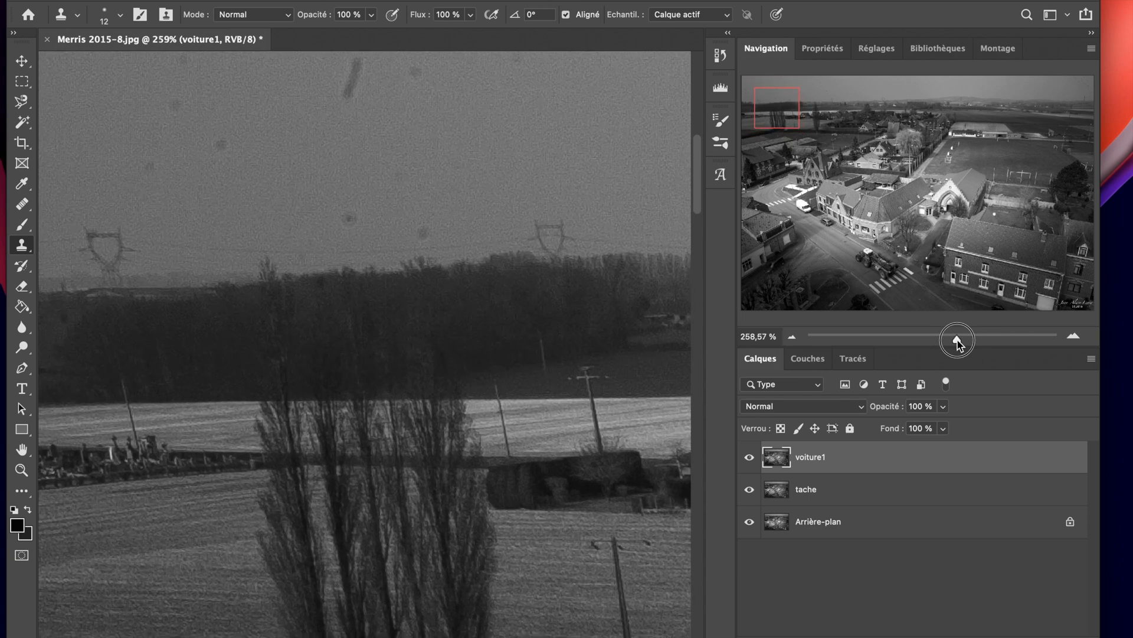
{"action": "left_click_drag", "start_coordinate": [784, 108], "coordinate": [769, 95]}
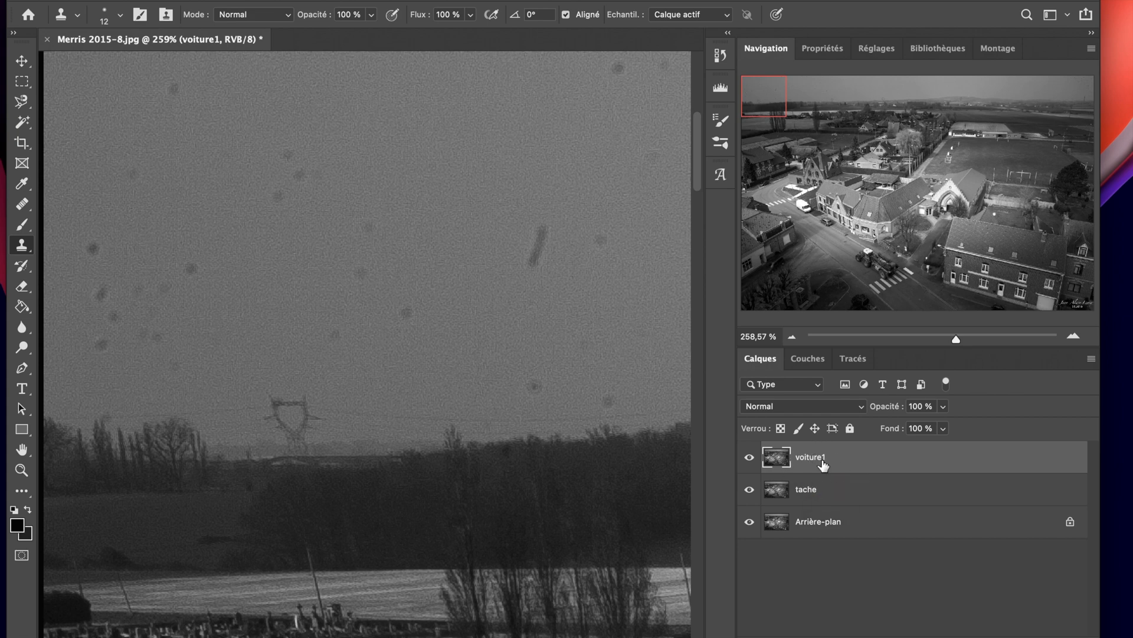
{"action": "left_click_drag", "start_coordinate": [939, 336], "coordinate": [912, 337]}
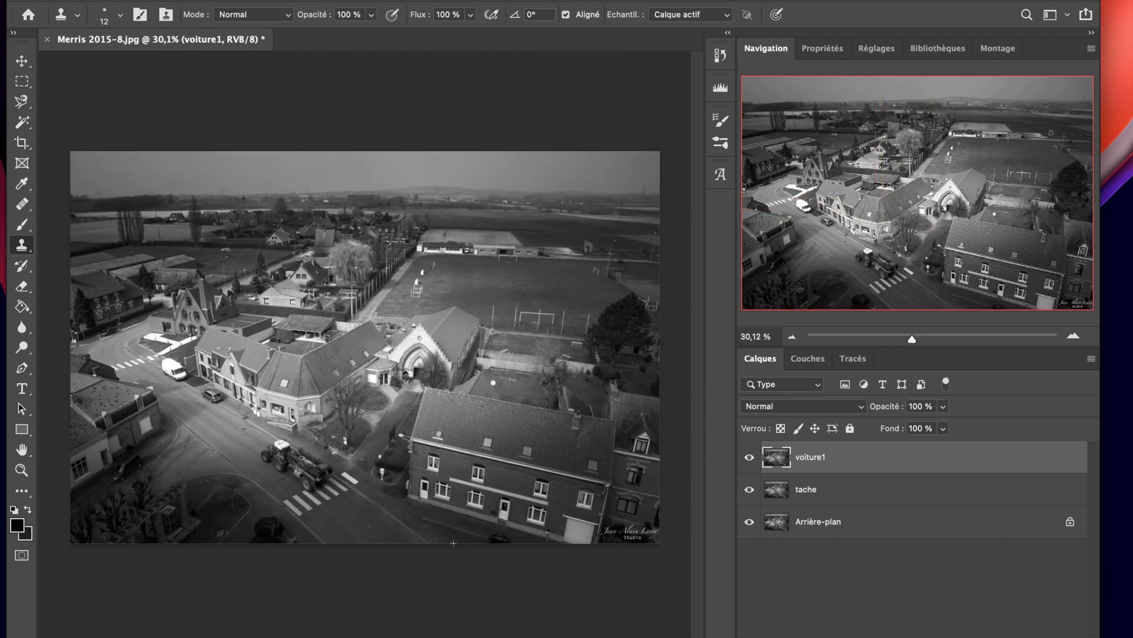
{"action": "left_click", "coordinate": [749, 457]}
{"action": "left_click", "coordinate": [749, 457]}
{"action": "left_click", "coordinate": [749, 458]}
{"action": "left_click", "coordinate": [749, 457]}
Step: Duplicate the voiture1 layer under the name taches
{"action": "right_click", "coordinate": [809, 466]}
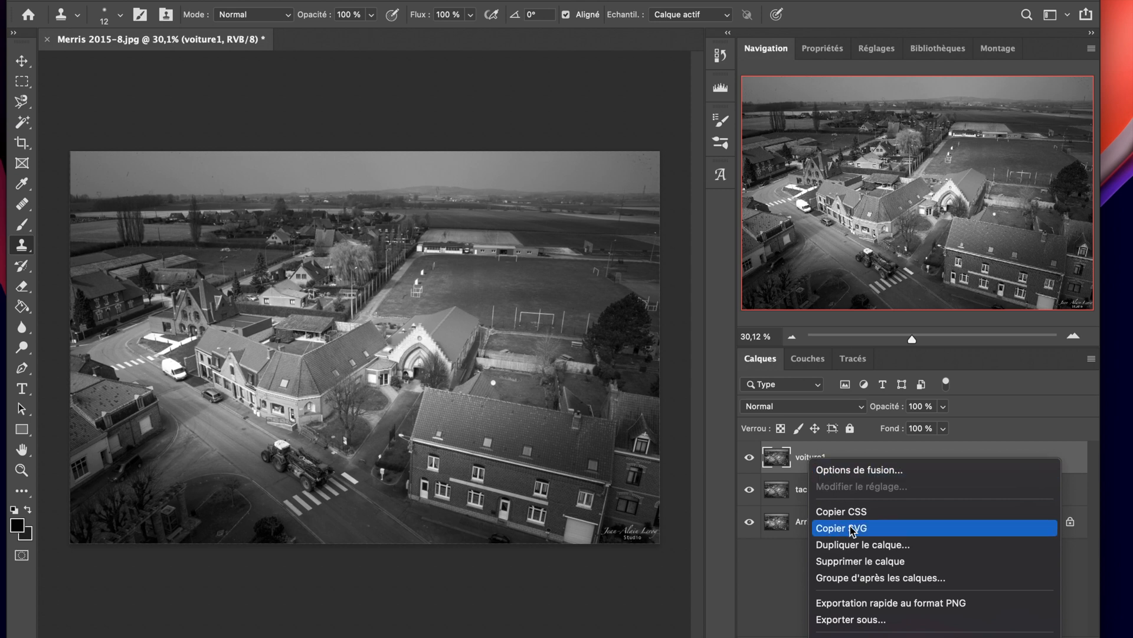
{"action": "left_click", "coordinate": [861, 543]}
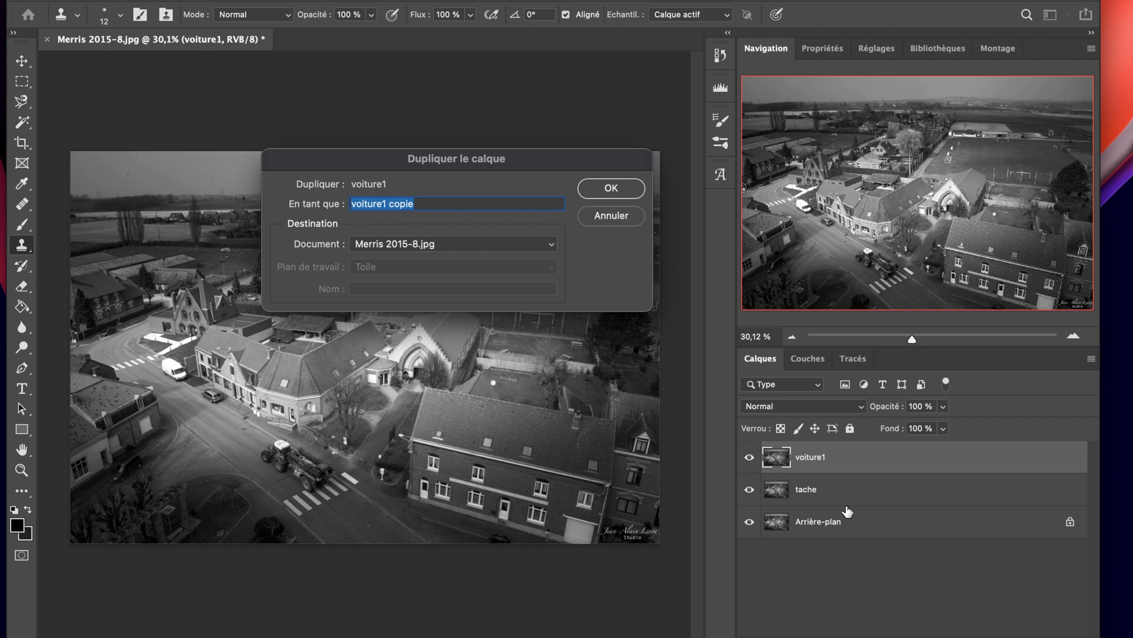
{"action": "type", "text": "taches"}
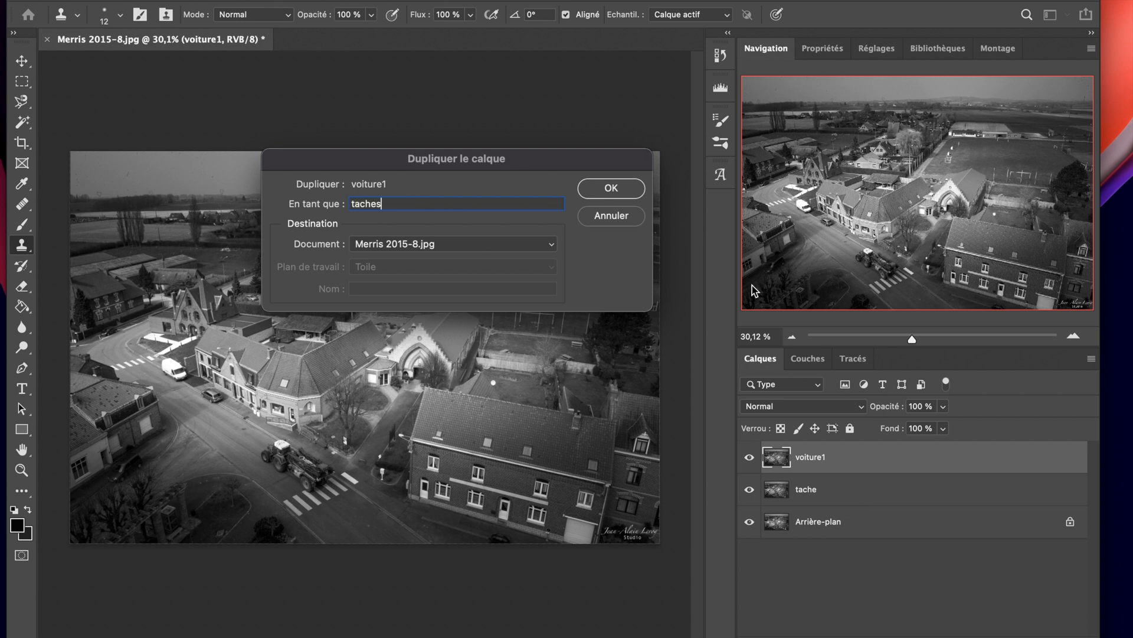
{"action": "left_click", "coordinate": [611, 188]}
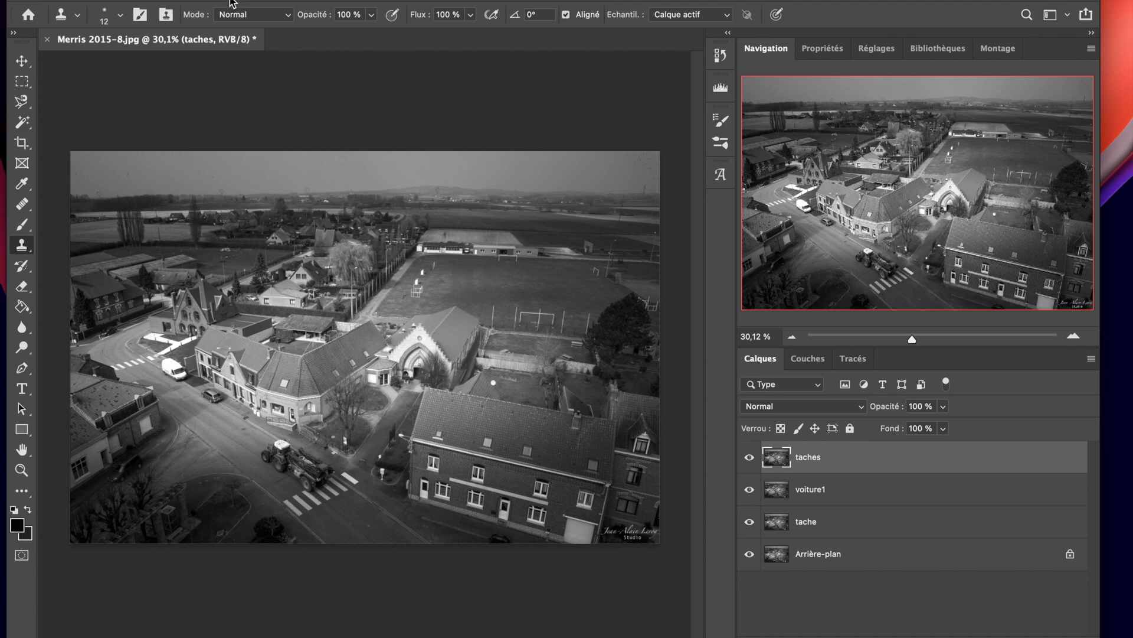
Step: Clone clean sky over the elongated dark mark above the tree line on the taches layer
{"action": "mouse_move", "coordinate": [912, 339]}
{"action": "left_mouse_down"}
{"action": "mouse_move", "coordinate": [879, 338]}
{"action": "mouse_move", "coordinate": [926, 337]}
{"action": "left_mouse_up"}
{"action": "left_click_drag", "start_coordinate": [896, 127], "coordinate": [798, 87]}
{"action": "left_click_drag", "start_coordinate": [930, 338], "coordinate": [953, 338]}
{"action": "left_click_drag", "start_coordinate": [841, 141], "coordinate": [770, 90]}
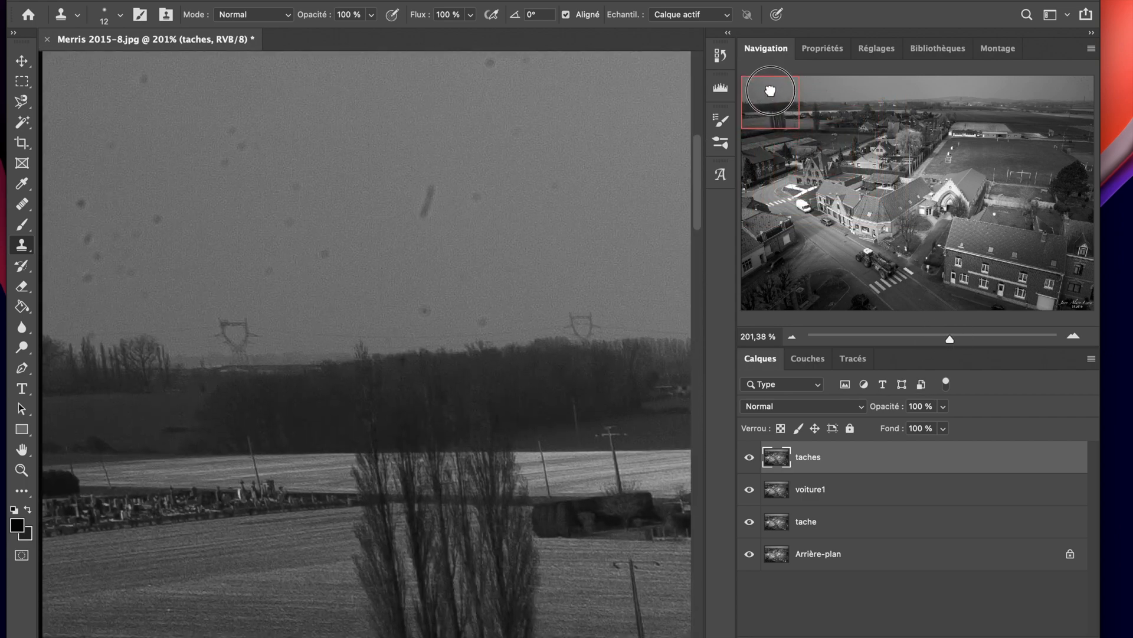
{"action": "left_click_drag", "start_coordinate": [951, 337], "coordinate": [959, 338]}
{"action": "left_click_drag", "start_coordinate": [773, 105], "coordinate": [764, 99]}
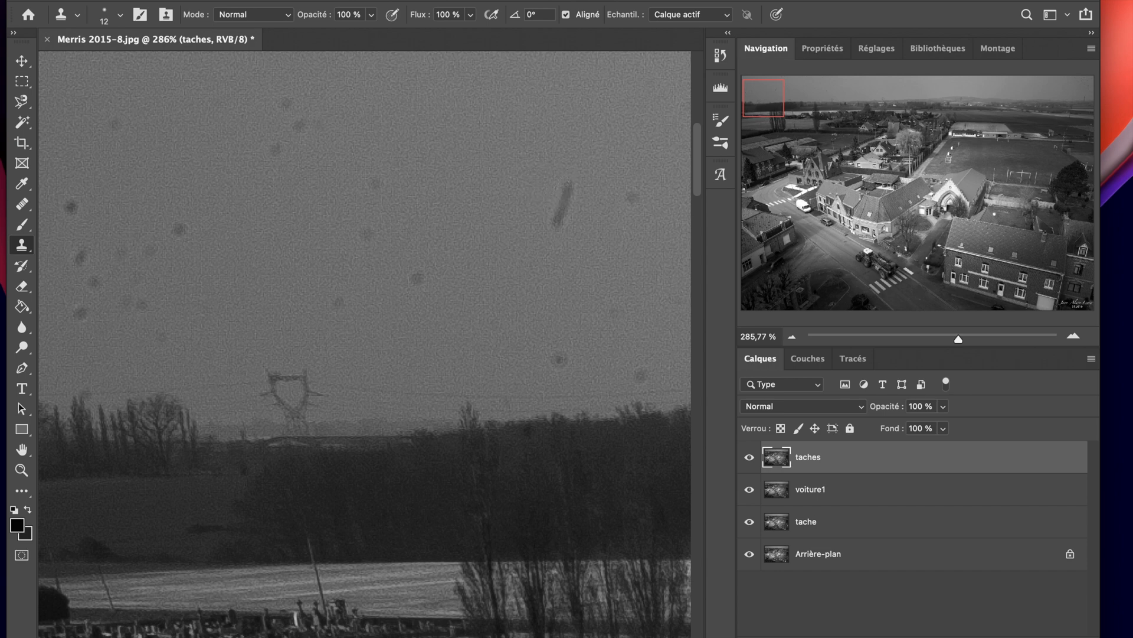
{"action": "mouse_move", "coordinate": [566, 180]}
{"action": "left_mouse_down"}
{"action": "mouse_move", "coordinate": [552, 219]}
{"action": "mouse_move", "coordinate": [563, 183]}
{"action": "mouse_move", "coordinate": [570, 193]}
{"action": "mouse_move", "coordinate": [556, 222]}
{"action": "mouse_move", "coordinate": [579, 193]}
{"action": "left_mouse_up"}
{"action": "left_click", "coordinate": [586, 187], "text": "alt"}
Step: Enlarge the clone brush to 43 px and remove the dark spot in the sky between the pylon and the erased elongated mark
{"action": "left_click", "coordinate": [120, 15]}
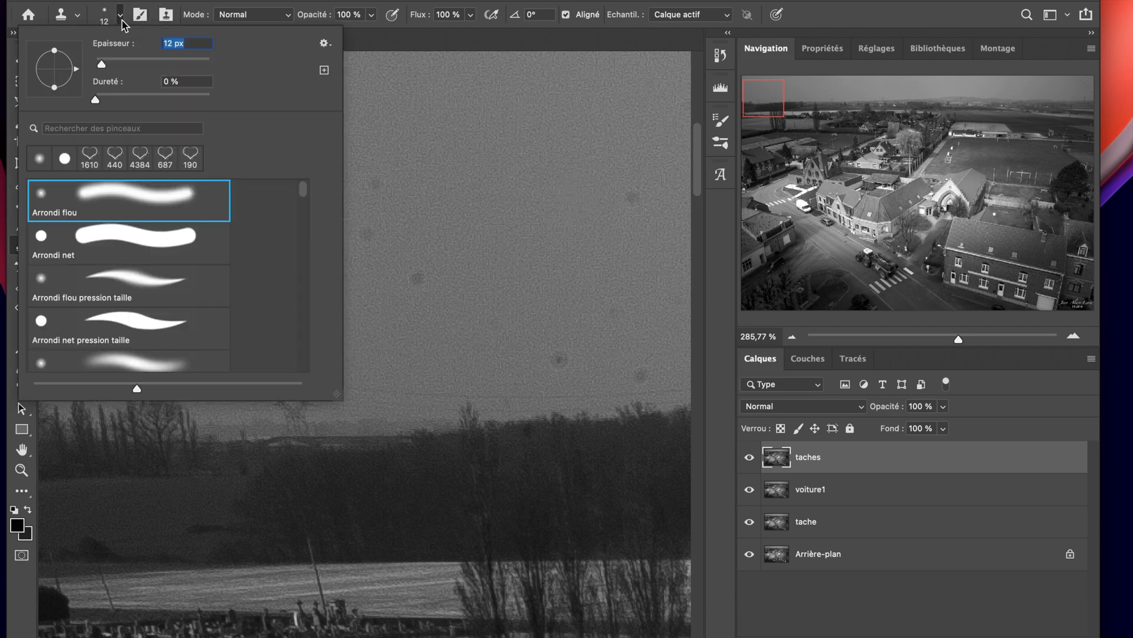
{"action": "left_click_drag", "start_coordinate": [111, 61], "coordinate": [121, 61]}
{"action": "key", "text": "Return"}
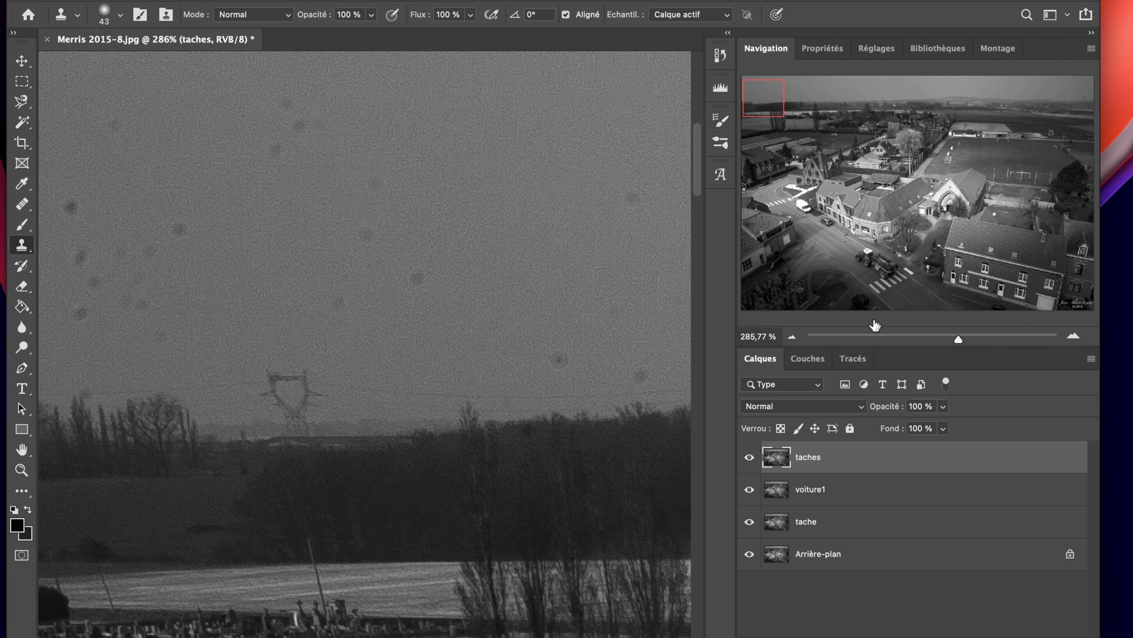
{"action": "left_click_drag", "start_coordinate": [956, 339], "coordinate": [931, 339]}
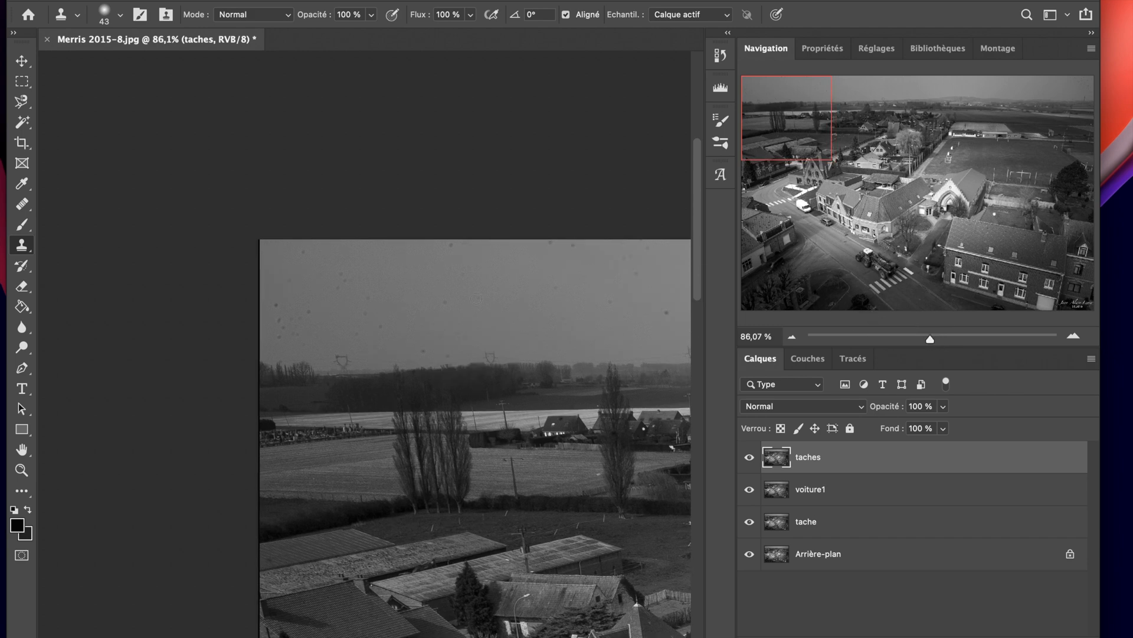
{"action": "left_click_drag", "start_coordinate": [939, 342], "coordinate": [959, 341]}
{"action": "left_click", "coordinate": [417, 277]}
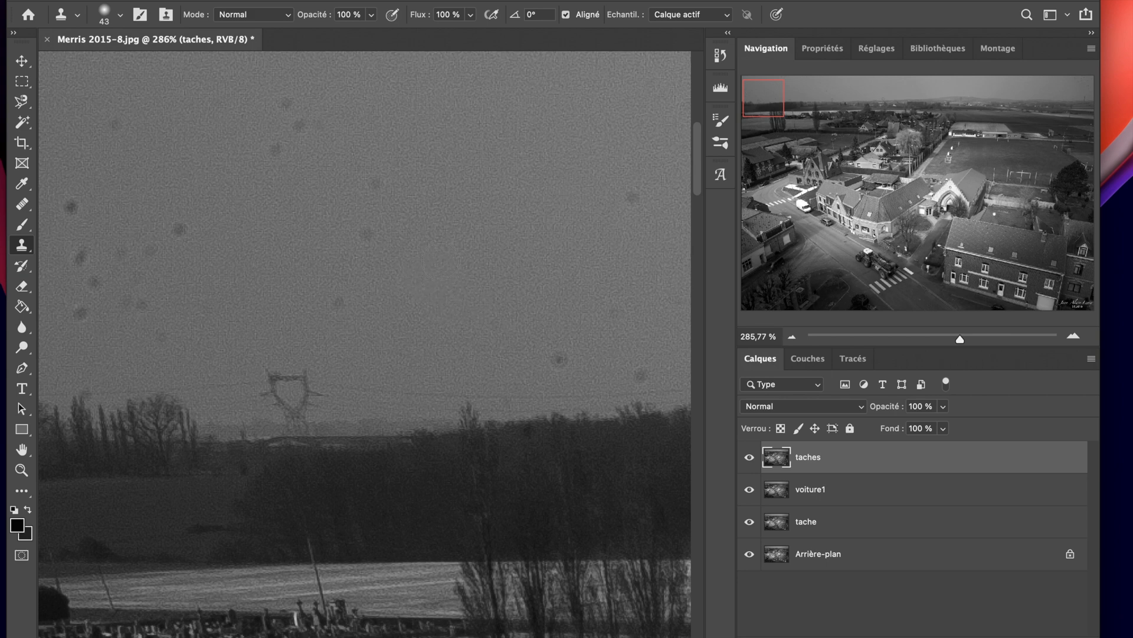
Step: Try cloning a mismatched sky sample near a faint spot with the 43 px brush and undo the stroke
{"action": "left_click_drag", "start_coordinate": [948, 339], "coordinate": [929, 338]}
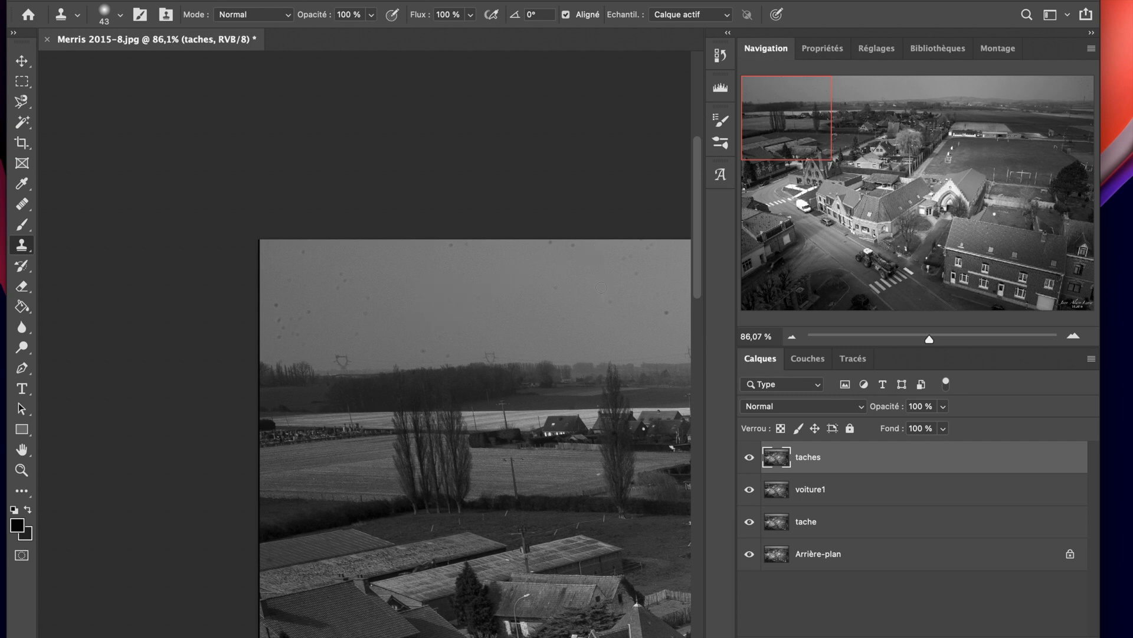
{"action": "left_click", "coordinate": [444, 305]}
{"action": "left_click_drag", "start_coordinate": [935, 341], "coordinate": [955, 340]}
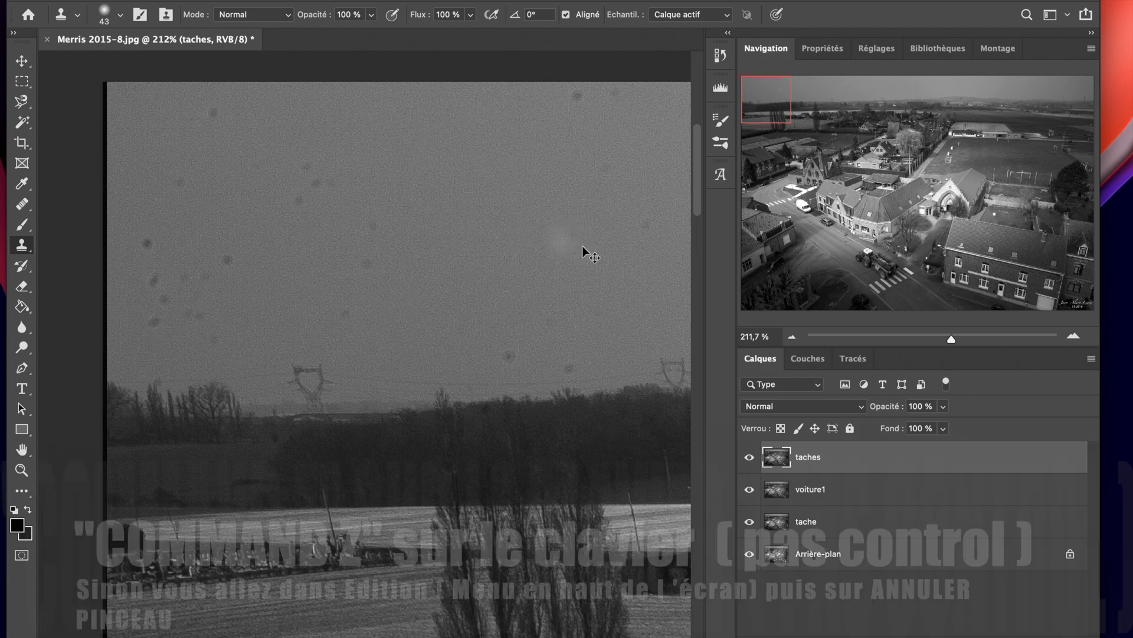
{"action": "key", "text": "super+z"}
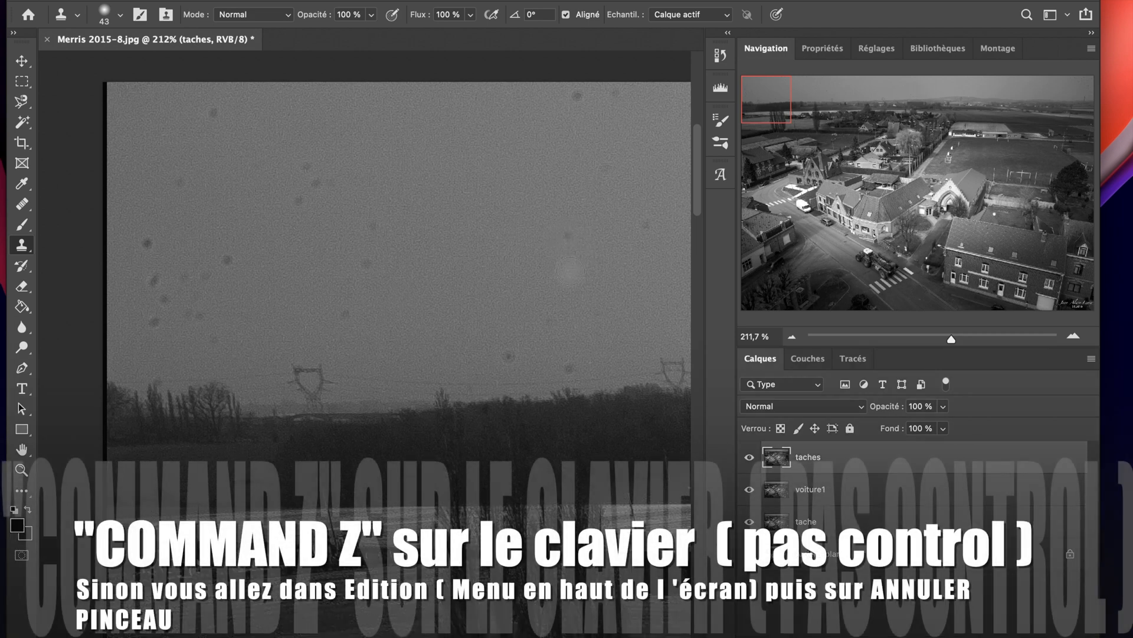
Step: Reduce the clone brush to 28 px, sample clean sky and remove the dust spots scattered above the pylon and trees
{"action": "left_click", "coordinate": [120, 16]}
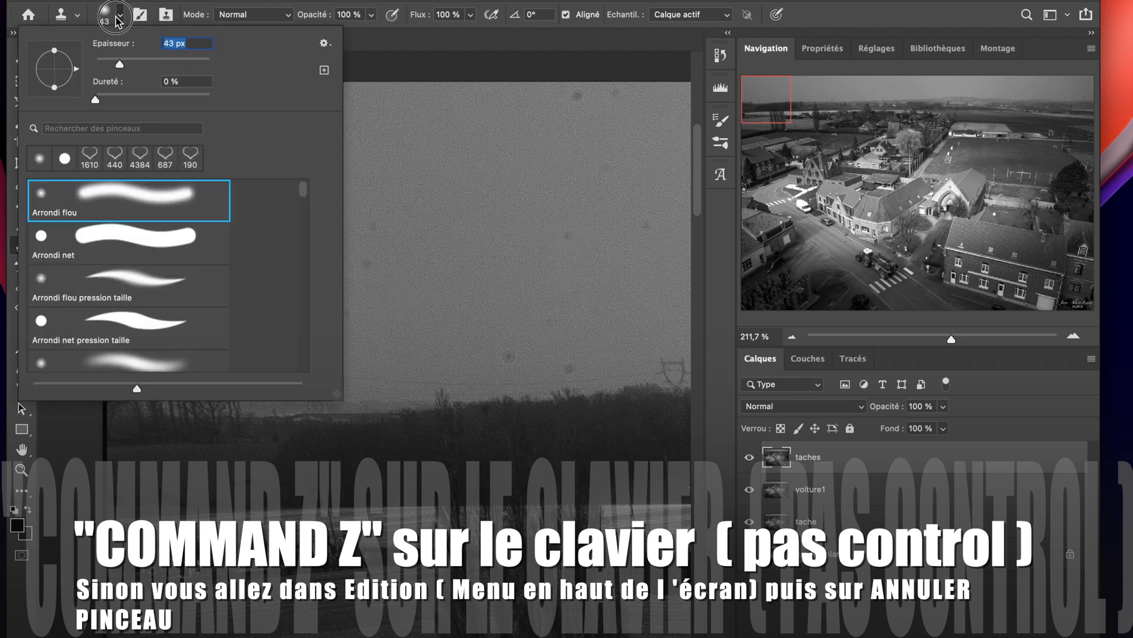
{"action": "left_click_drag", "start_coordinate": [131, 64], "coordinate": [110, 63]}
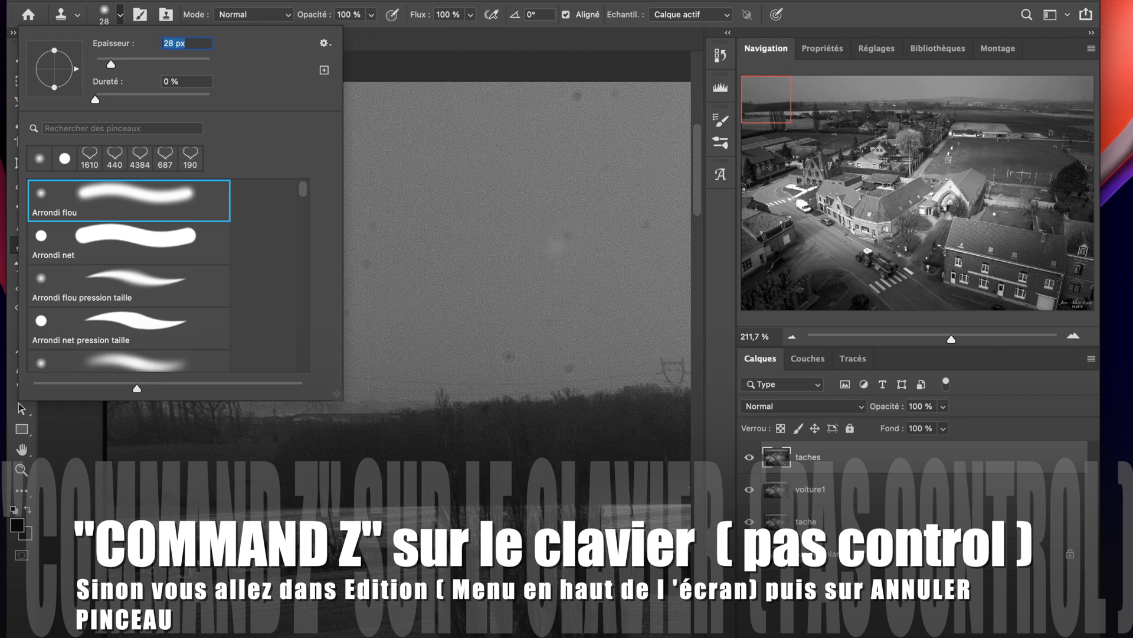
{"action": "left_click", "coordinate": [554, 247], "text": "alt"}
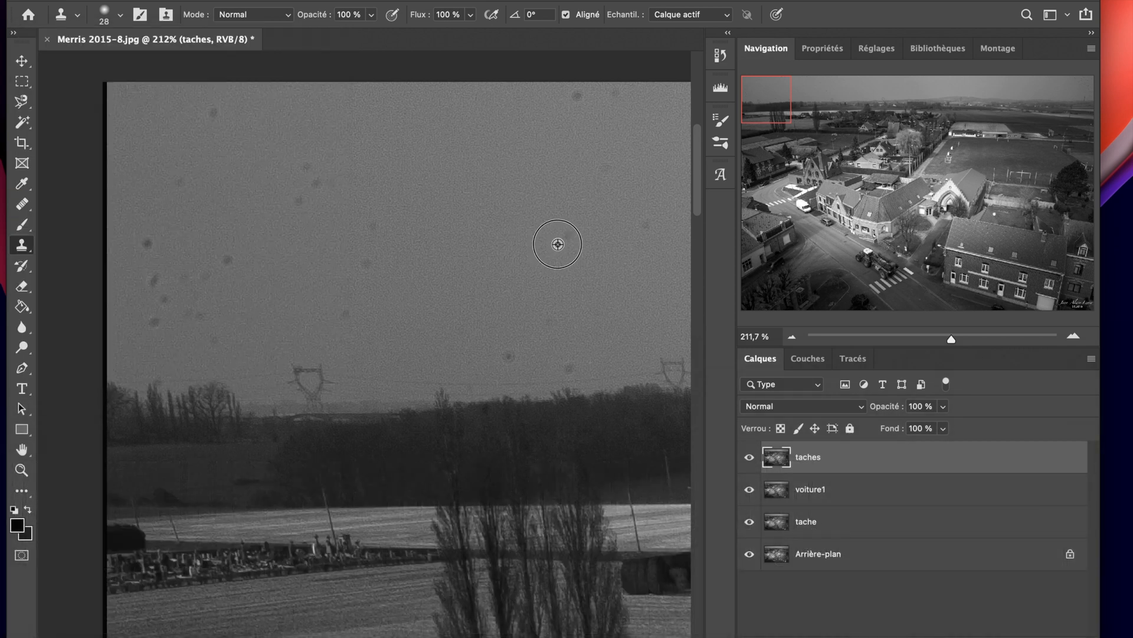
{"action": "left_click", "coordinate": [566, 236], "text": "alt"}
{"action": "left_click", "coordinate": [307, 166]}
{"action": "left_click", "coordinate": [185, 182]}
{"action": "left_click", "coordinate": [507, 357]}
{"action": "left_click", "coordinate": [344, 314]}
{"action": "left_click", "coordinate": [147, 243]}
{"action": "left_click", "coordinate": [154, 281]}
{"action": "left_click", "coordinate": [165, 299]}
{"action": "left_click", "coordinate": [155, 322]}
Step: Fit the whole photo in view and compare it with the taches layer hidden and shown
{"action": "left_click_drag", "start_coordinate": [758, 104], "coordinate": [792, 107]}
{"action": "key", "text": "super+0"}
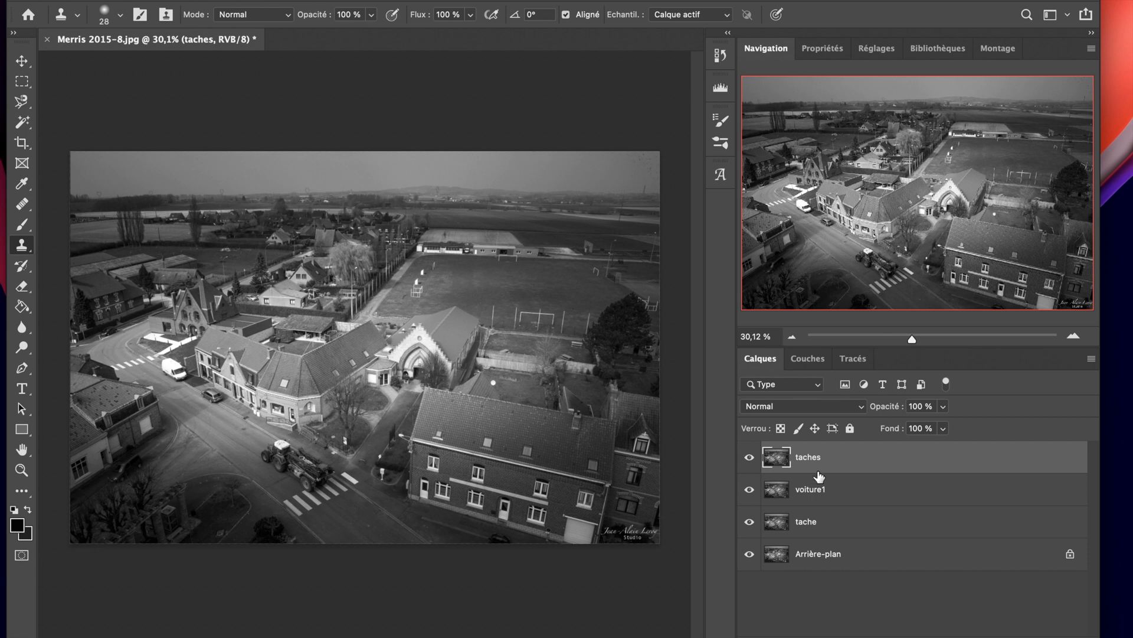
{"action": "left_click", "coordinate": [748, 457]}
{"action": "left_click", "coordinate": [748, 459]}
{"action": "left_click", "coordinate": [748, 459]}
{"action": "left_click", "coordinate": [748, 460]}
{"action": "left_click", "coordinate": [748, 459]}
{"action": "left_click", "coordinate": [748, 460]}
Step: Duplicate the taches layer as a new layer named voiture2
{"action": "right_click", "coordinate": [826, 466]}
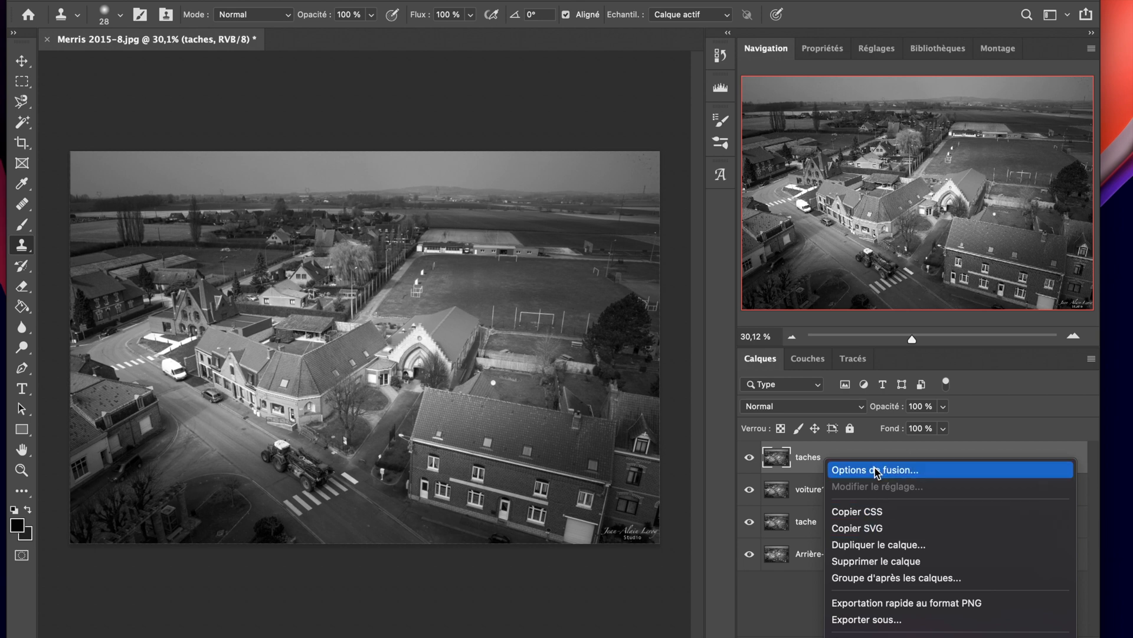
{"action": "left_click", "coordinate": [867, 545]}
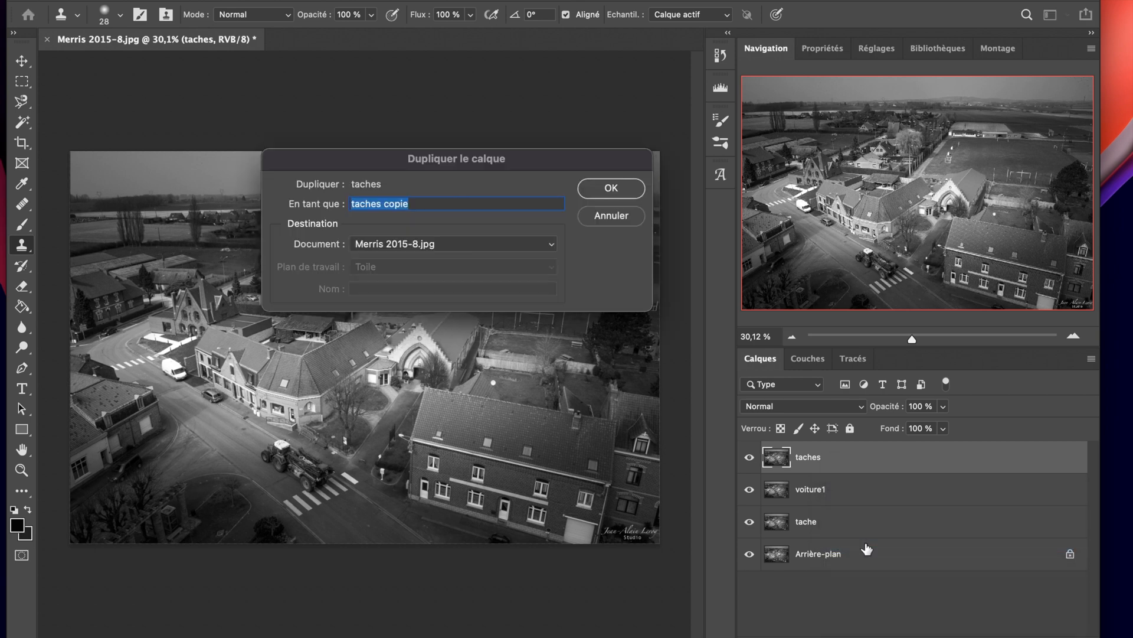
{"action": "type", "text": "voiture"}
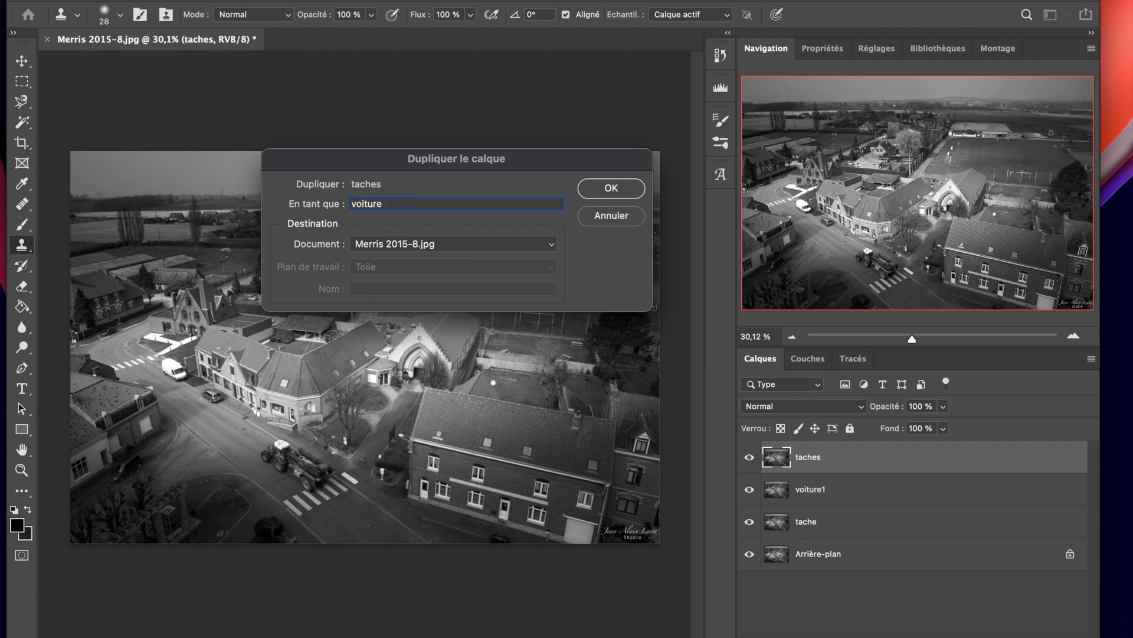
{"action": "type", "text": "2"}
{"action": "left_click", "coordinate": [610, 188]}
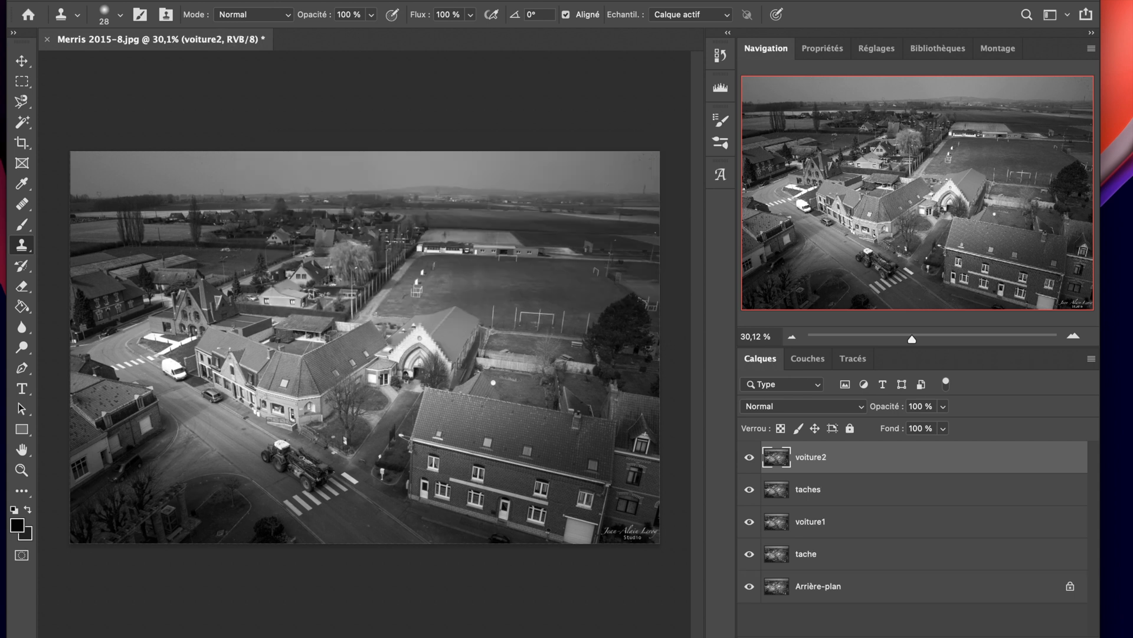
Step: Clone road and kerb texture over the parked car's rear wheel and the shadow beneath it on the voiture2 layer
{"action": "left_click_drag", "start_coordinate": [912, 341], "coordinate": [940, 338]}
{"action": "left_click_drag", "start_coordinate": [927, 228], "coordinate": [820, 232]}
{"action": "left_click_drag", "start_coordinate": [941, 338], "coordinate": [962, 340]}
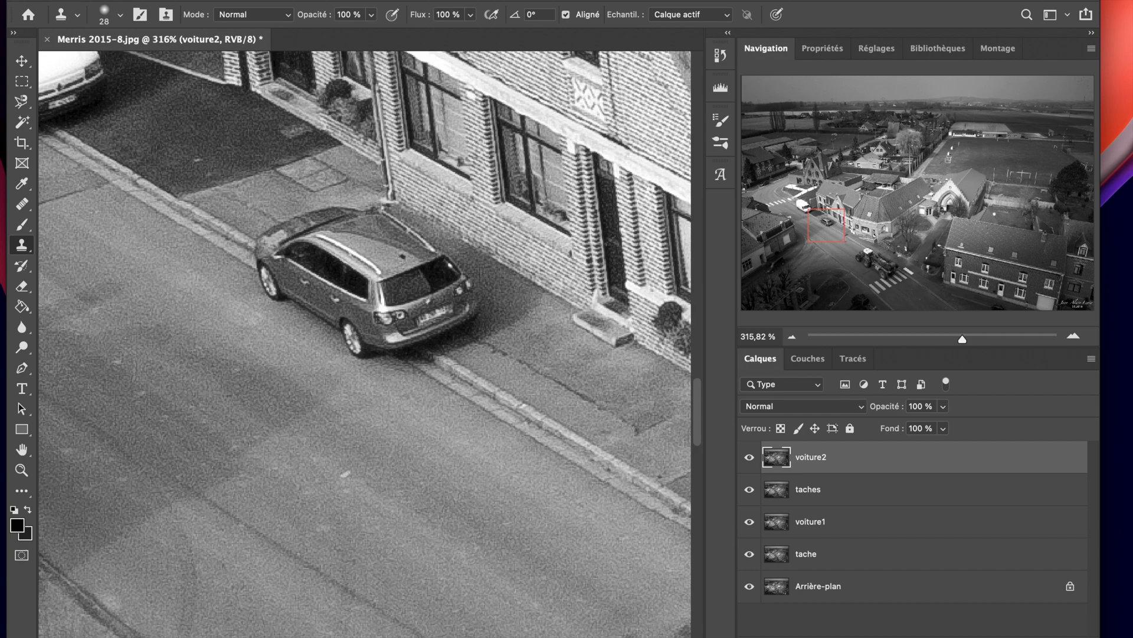
{"action": "left_click", "coordinate": [371, 14]}
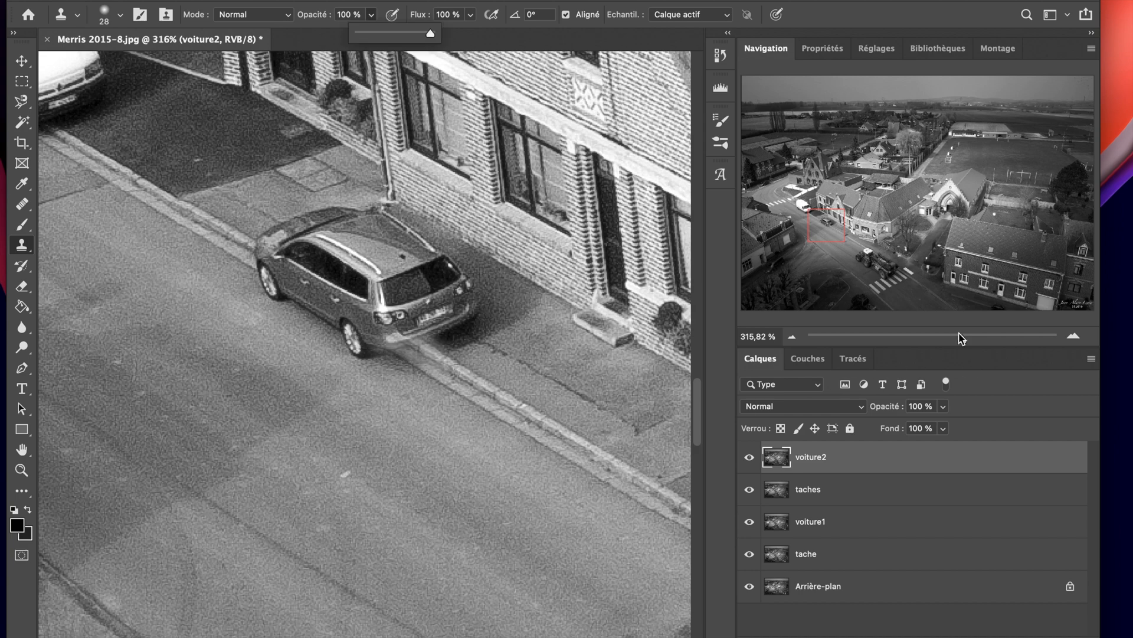
{"action": "left_click_drag", "start_coordinate": [961, 339], "coordinate": [981, 338]}
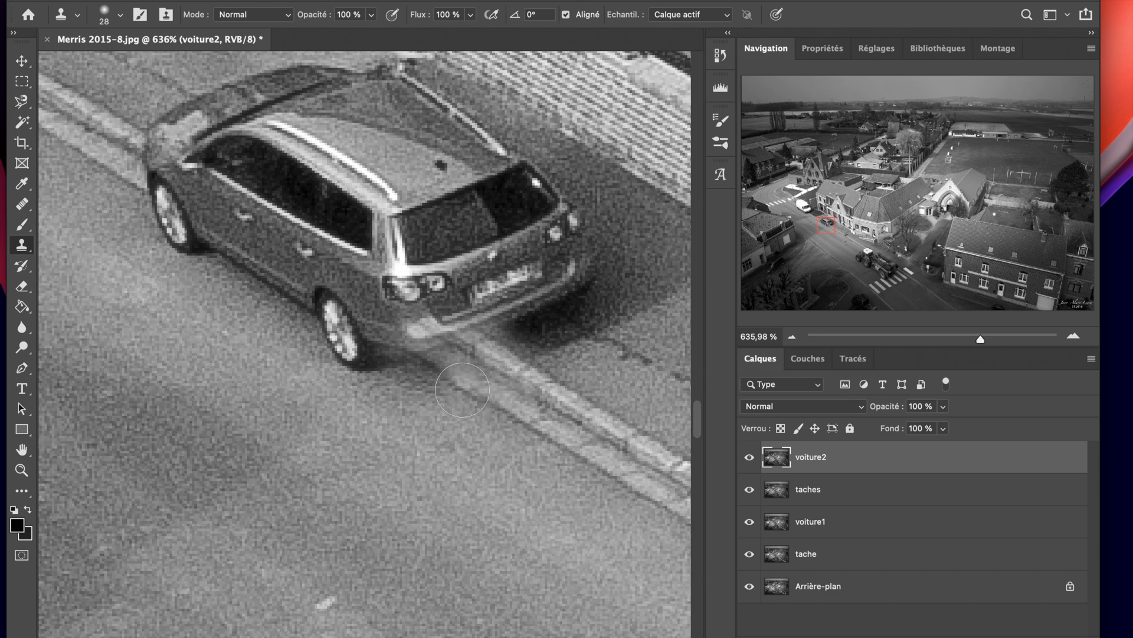
{"action": "mouse_move", "coordinate": [469, 388]}
{"action": "left_mouse_down"}
{"action": "mouse_move", "coordinate": [404, 391]}
{"action": "mouse_move", "coordinate": [446, 374]}
{"action": "mouse_move", "coordinate": [367, 379]}
{"action": "mouse_move", "coordinate": [350, 367]}
{"action": "mouse_move", "coordinate": [389, 369]}
{"action": "left_mouse_up"}
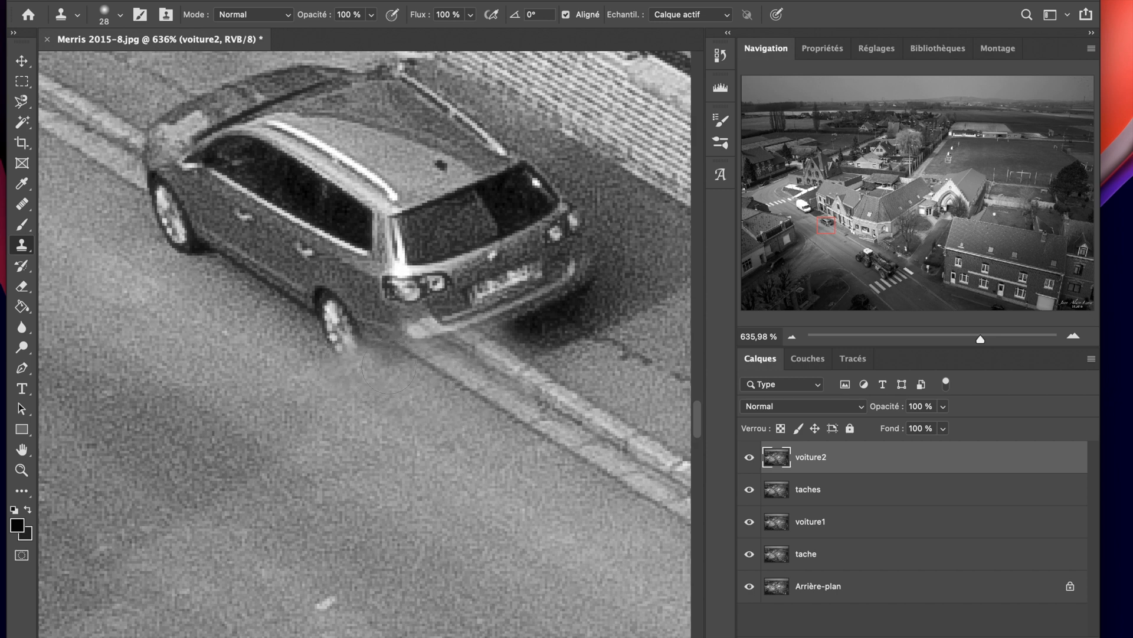
{"action": "left_click", "coordinate": [399, 358]}
{"action": "left_click", "coordinate": [353, 348]}
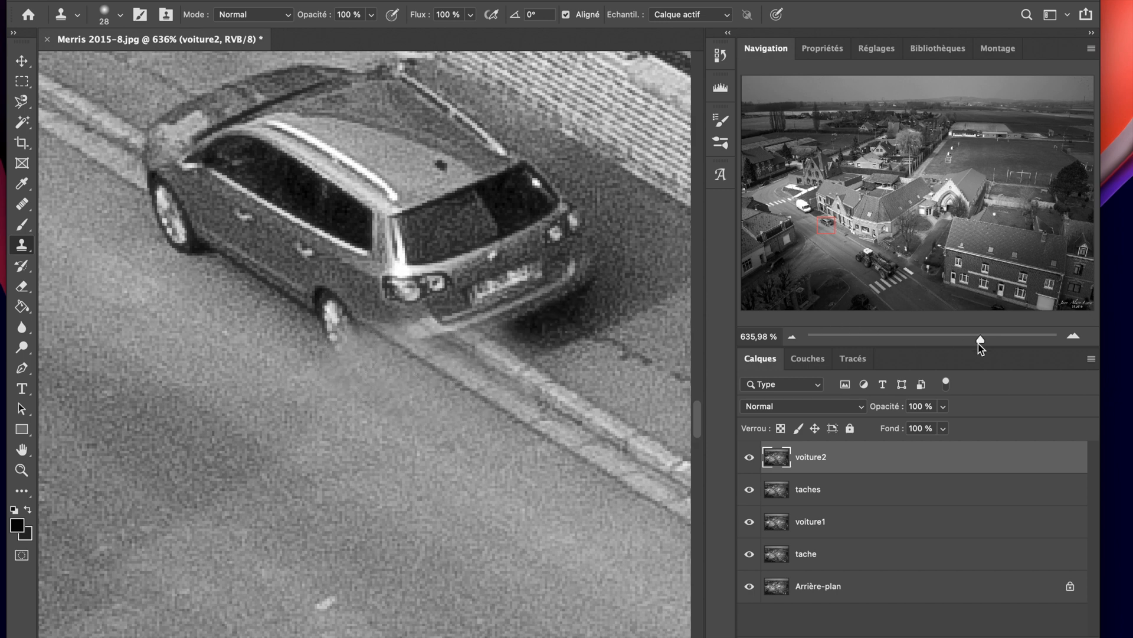
Step: Sample the cracked pavement behind the parked car and clone it over the dark shadow beside the rear bumper
{"action": "left_click_drag", "start_coordinate": [827, 225], "coordinate": [830, 222]}
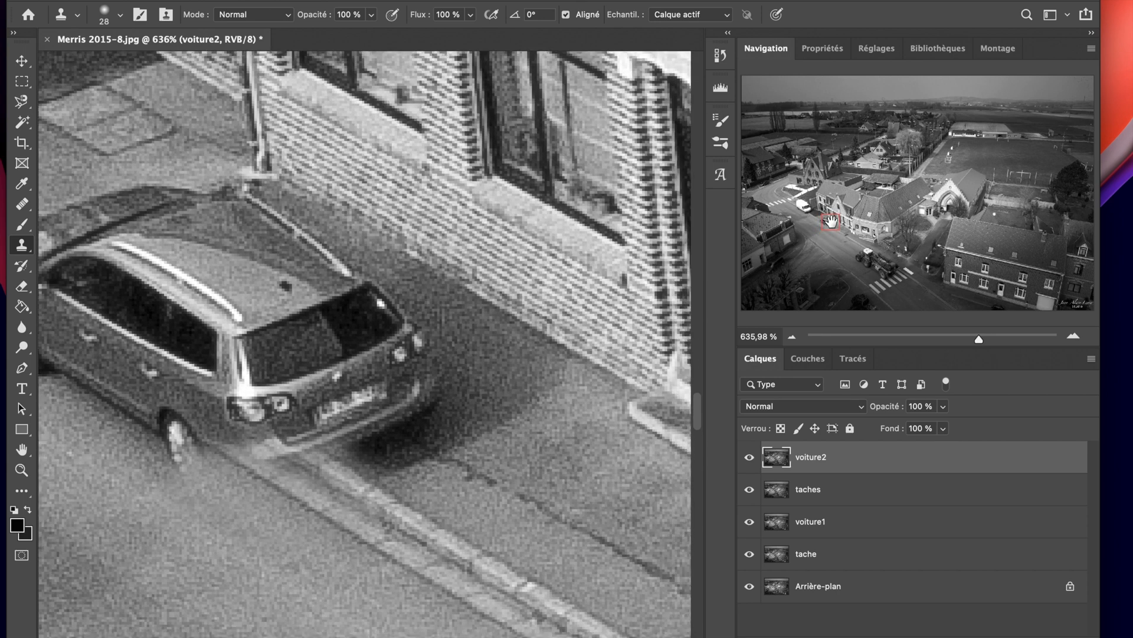
{"action": "left_click", "coordinate": [379, 389]}
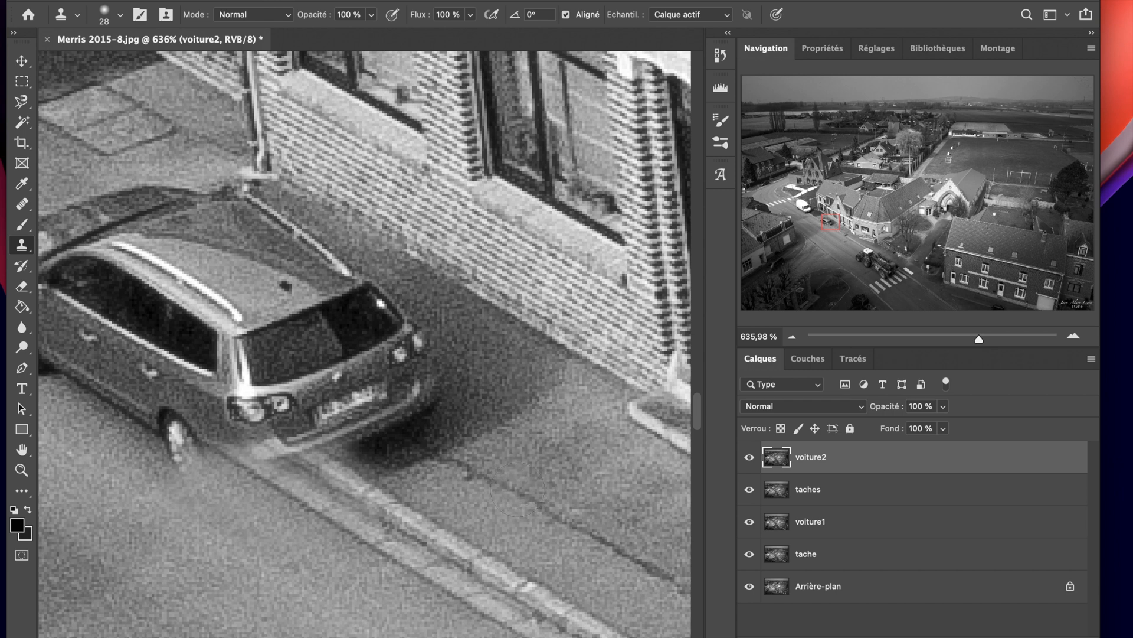
{"action": "left_click", "coordinate": [501, 487], "text": "alt"}
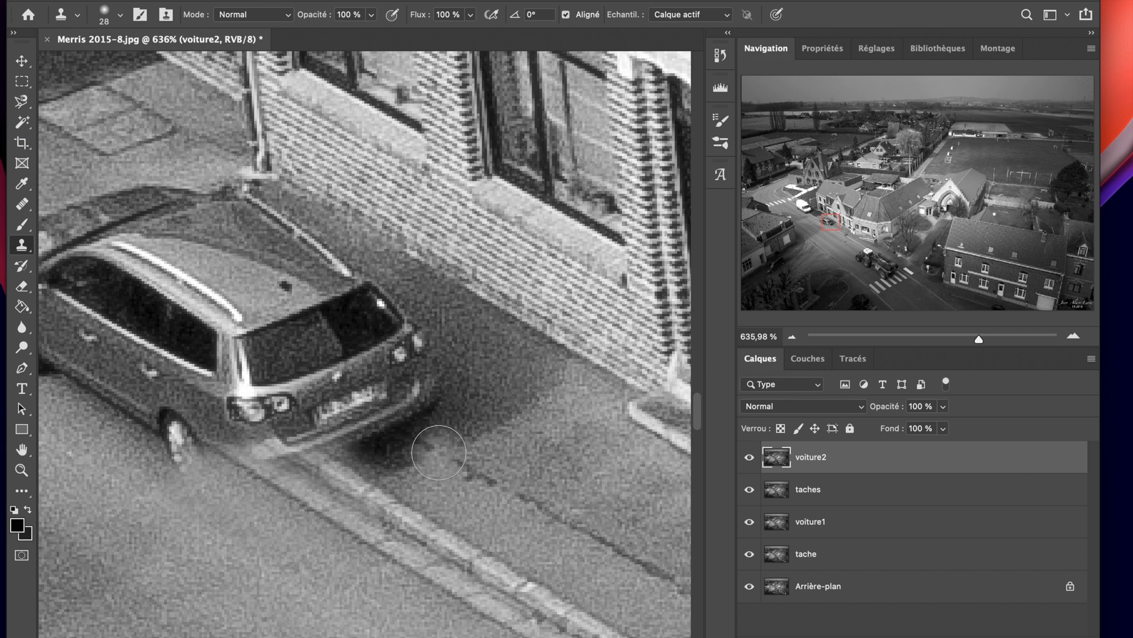
{"action": "left_click", "coordinate": [438, 452]}
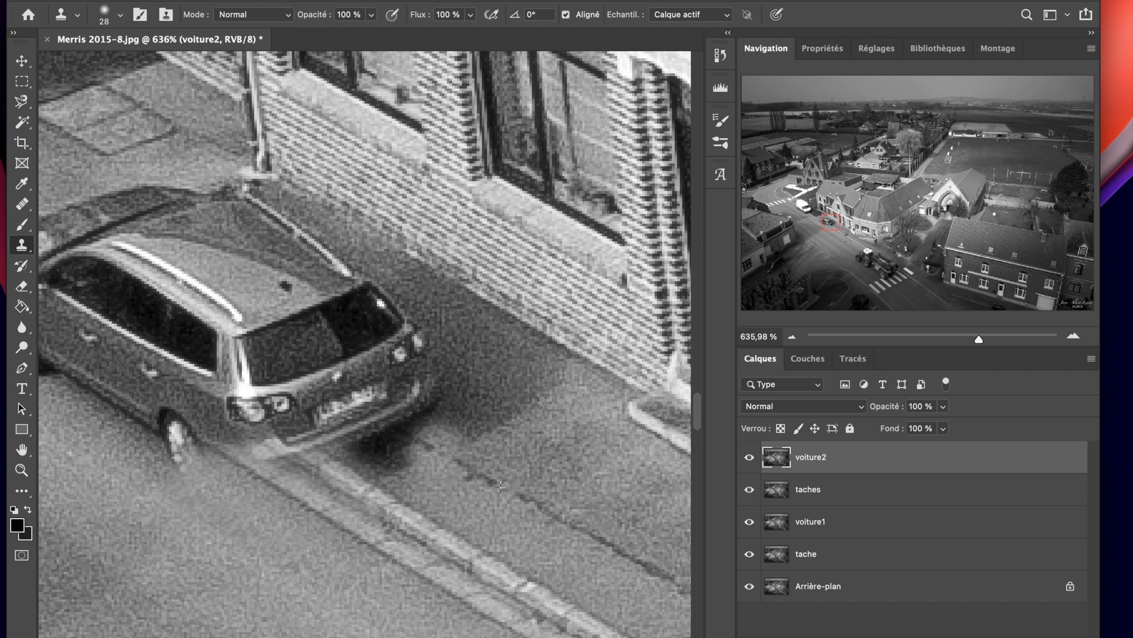
{"action": "left_click", "coordinate": [395, 457]}
{"action": "mouse_move", "coordinate": [389, 460]}
{"action": "left_mouse_down"}
{"action": "mouse_move", "coordinate": [437, 426]}
{"action": "mouse_move", "coordinate": [497, 434]}
{"action": "mouse_move", "coordinate": [448, 418]}
{"action": "mouse_move", "coordinate": [477, 420]}
{"action": "left_mouse_up"}
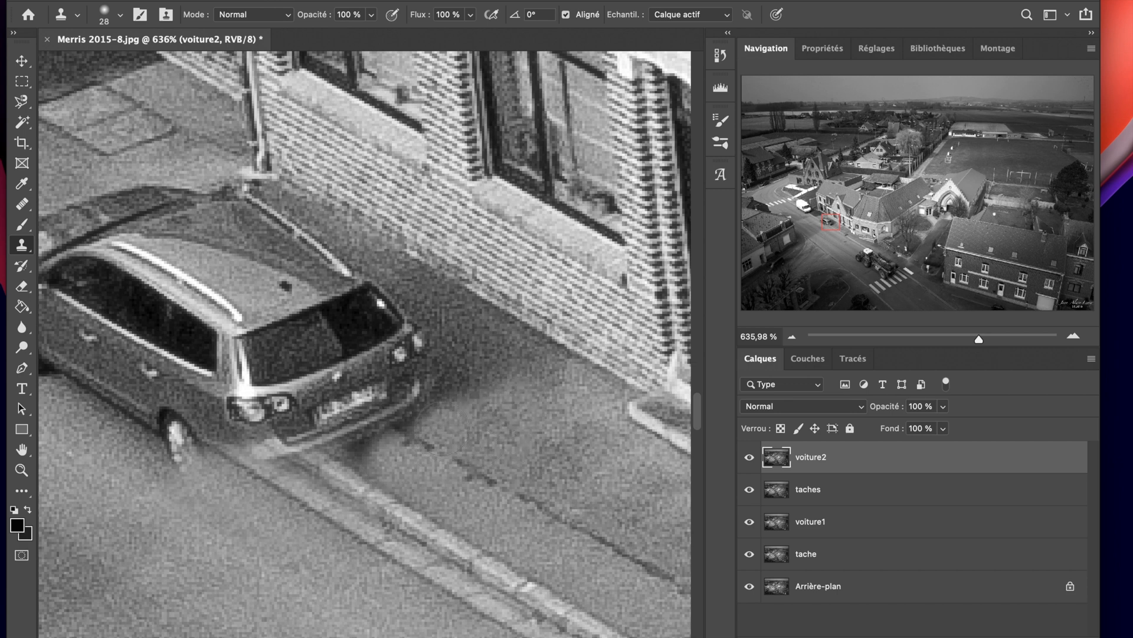
Step: Reduce the clone brush to 22 px and clone pavement over the car's rear bumper edge and the remaining shadow
{"action": "left_click", "coordinate": [120, 15]}
{"action": "left_click_drag", "start_coordinate": [119, 42], "coordinate": [115, 43]}
{"action": "key", "text": "Return"}
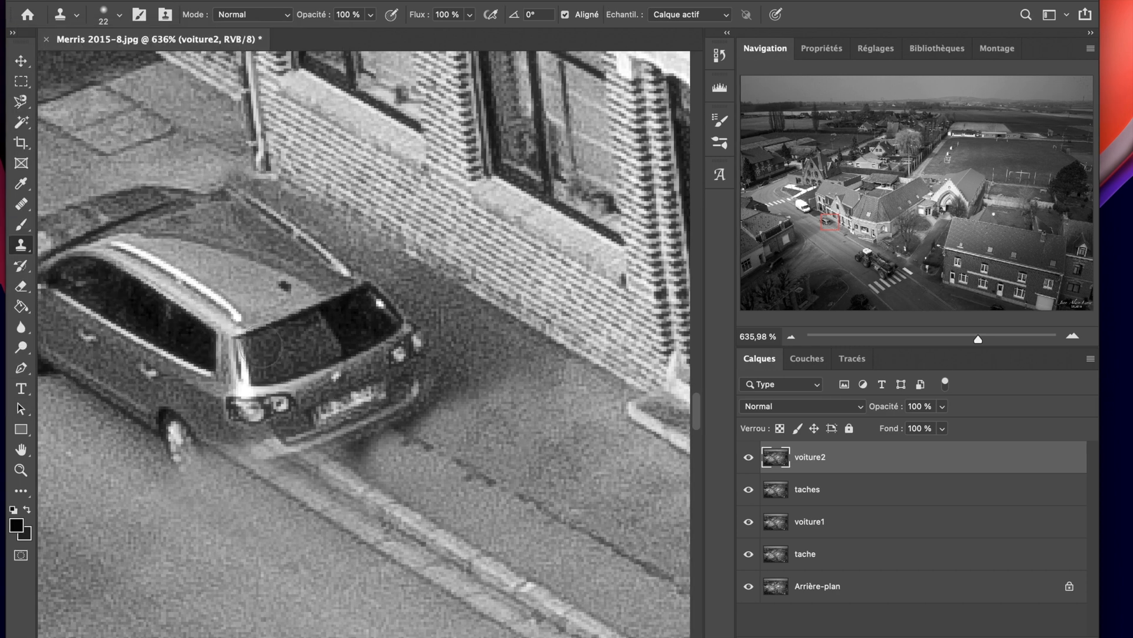
{"action": "left_click", "coordinate": [398, 504], "text": "alt"}
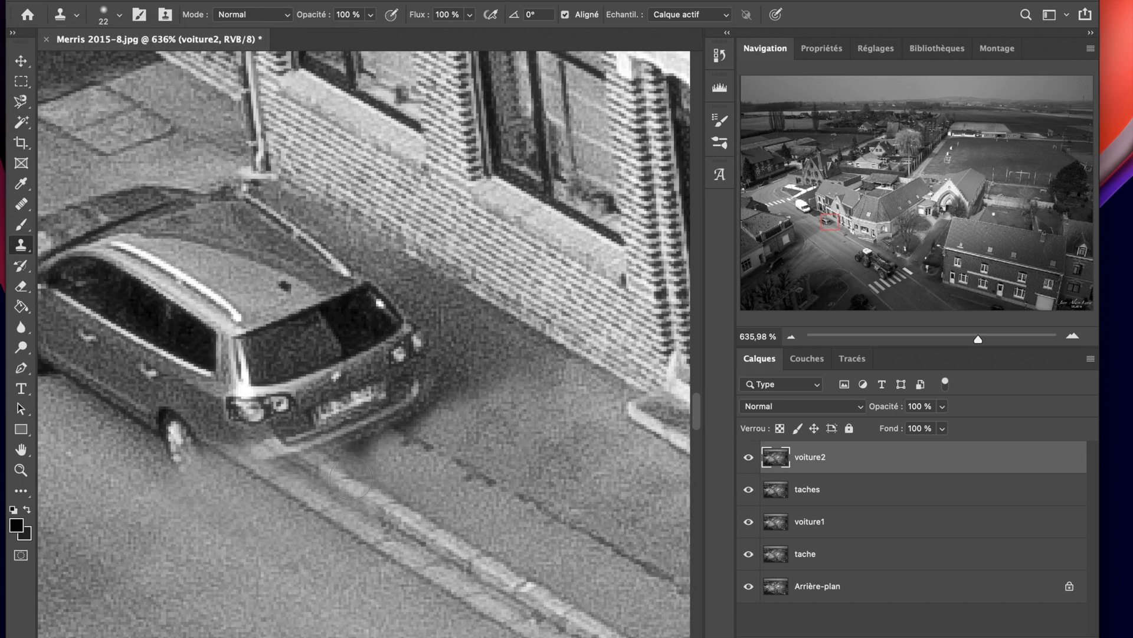
{"action": "mouse_move", "coordinate": [367, 458]}
{"action": "left_mouse_down"}
{"action": "mouse_move", "coordinate": [407, 432]}
{"action": "mouse_move", "coordinate": [433, 463]}
{"action": "mouse_move", "coordinate": [429, 443]}
{"action": "mouse_move", "coordinate": [395, 424]}
{"action": "mouse_move", "coordinate": [415, 417]}
{"action": "mouse_move", "coordinate": [383, 425]}
{"action": "mouse_move", "coordinate": [466, 384]}
{"action": "left_mouse_up"}
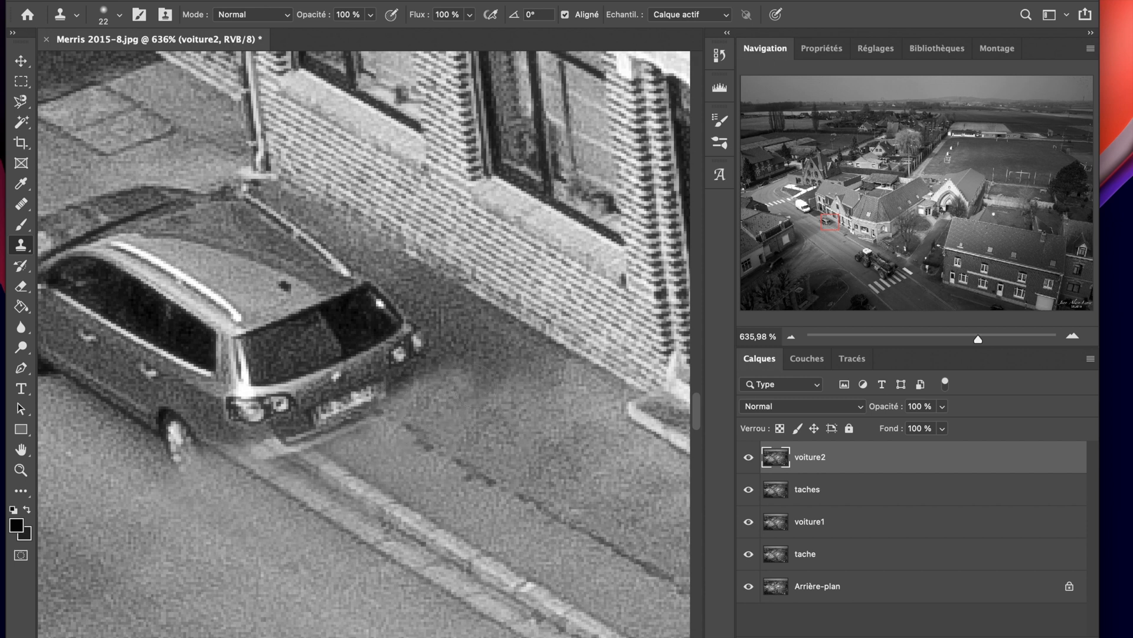
{"action": "left_click", "coordinate": [601, 368], "text": "alt"}
{"action": "mouse_move", "coordinate": [579, 352]}
{"action": "left_mouse_down"}
{"action": "mouse_move", "coordinate": [467, 390]}
{"action": "mouse_move", "coordinate": [535, 375]}
{"action": "mouse_move", "coordinate": [546, 361]}
{"action": "mouse_move", "coordinate": [464, 405]}
{"action": "mouse_move", "coordinate": [356, 410]}
{"action": "mouse_move", "coordinate": [333, 432]}
{"action": "mouse_move", "coordinate": [449, 380]}
{"action": "mouse_move", "coordinate": [399, 387]}
{"action": "mouse_move", "coordinate": [393, 394]}
{"action": "mouse_move", "coordinate": [501, 347]}
{"action": "left_mouse_up"}
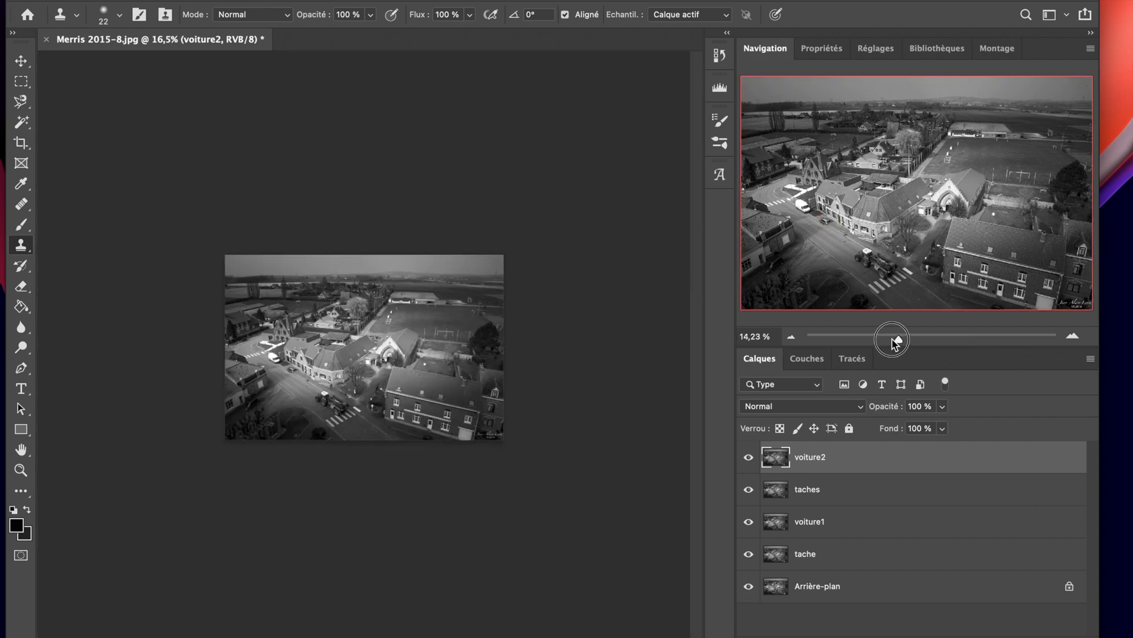
{"action": "left_click", "coordinate": [894, 338]}
{"action": "left_click_drag", "start_coordinate": [901, 341], "coordinate": [919, 339]}
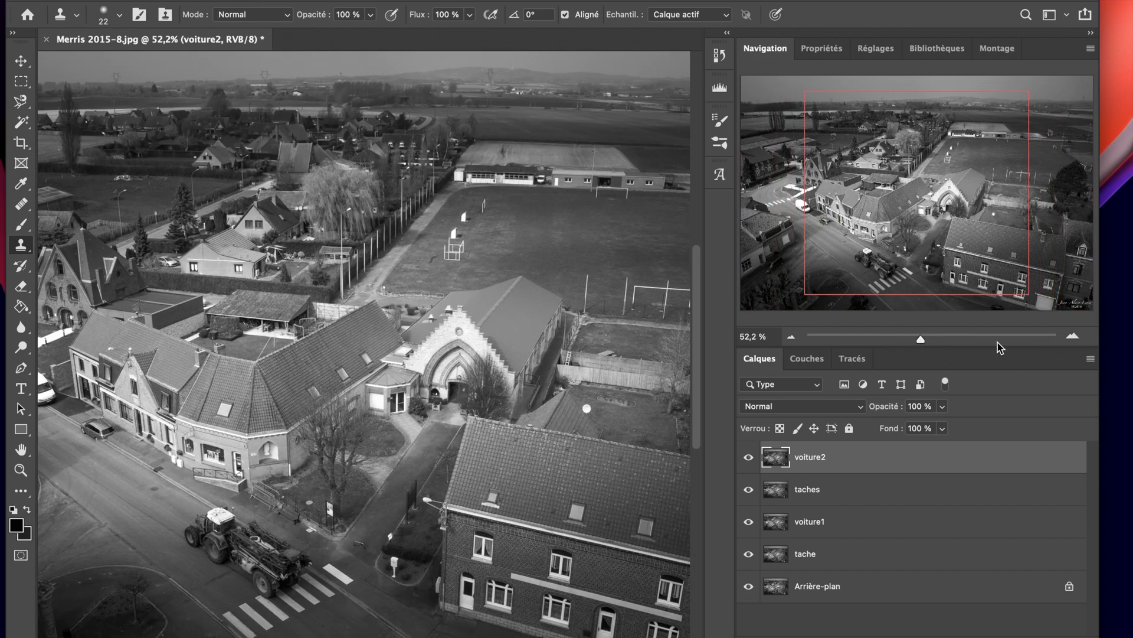
{"action": "left_click_drag", "start_coordinate": [926, 339], "coordinate": [936, 338]}
{"action": "left_click_drag", "start_coordinate": [932, 217], "coordinate": [851, 244]}
{"action": "left_click_drag", "start_coordinate": [935, 338], "coordinate": [943, 343]}
{"action": "left_click_drag", "start_coordinate": [860, 246], "coordinate": [829, 246]}
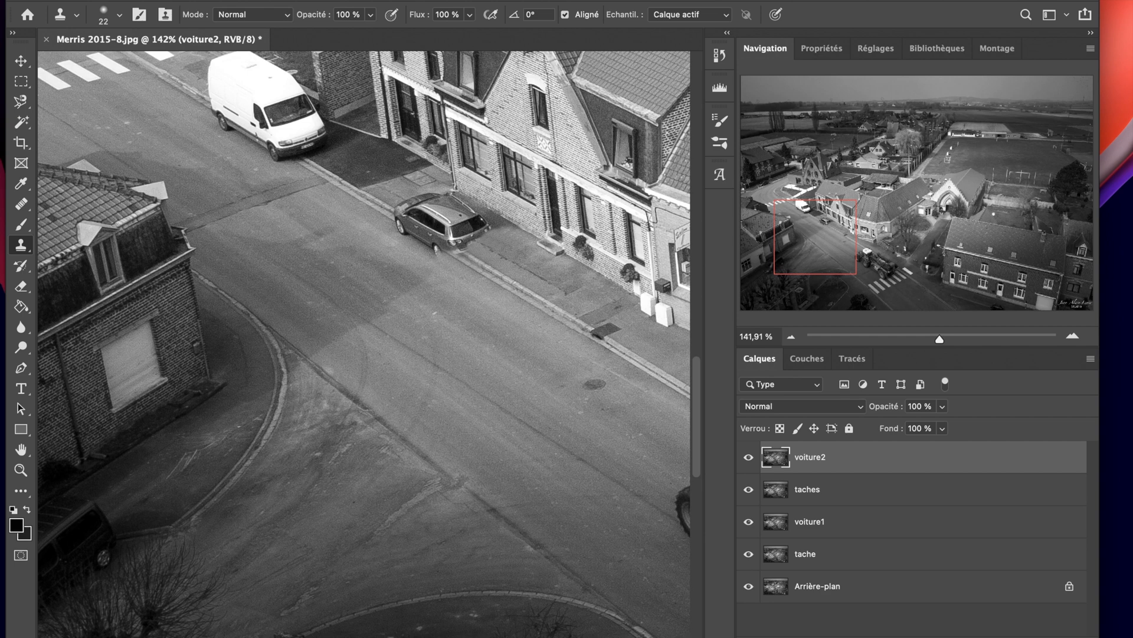
Step: Save the photo on the desktop (Bureau) in Photoshop format as Merris 2015-8.psd, keeping its layers
{"action": "left_click", "coordinate": [122, 2]}
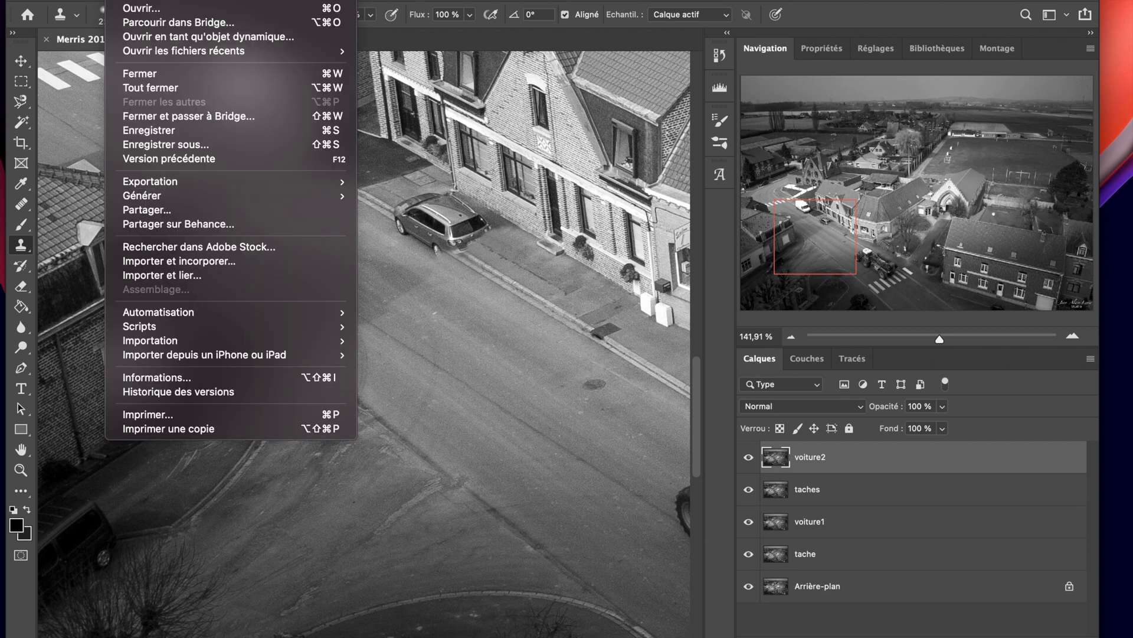
{"action": "left_click", "coordinate": [142, 147]}
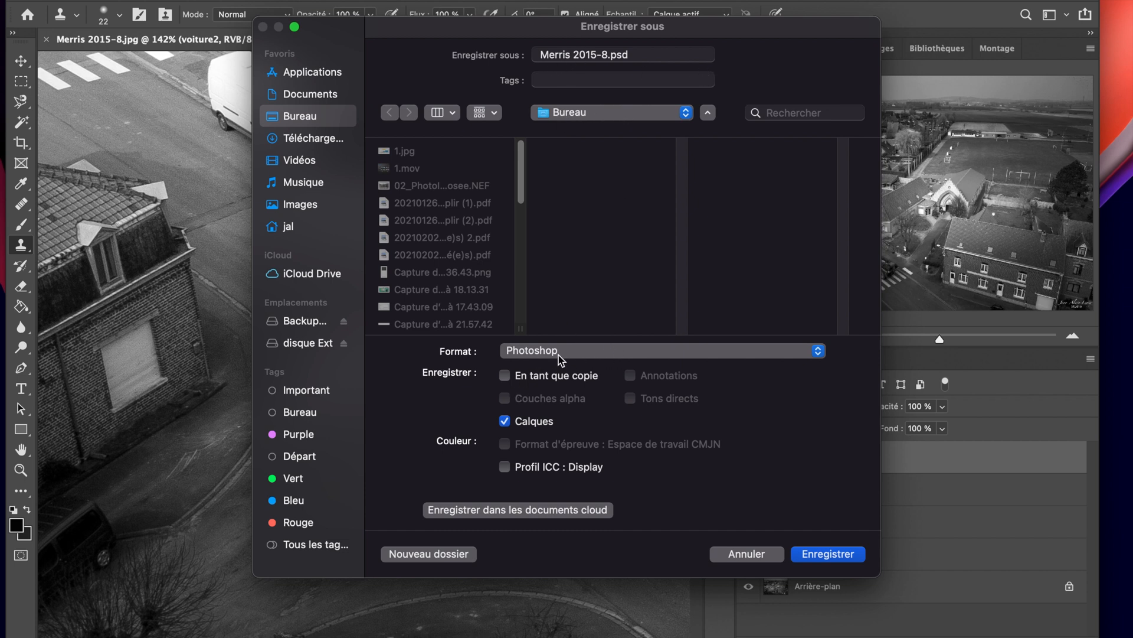
{"action": "left_click", "coordinate": [802, 548]}
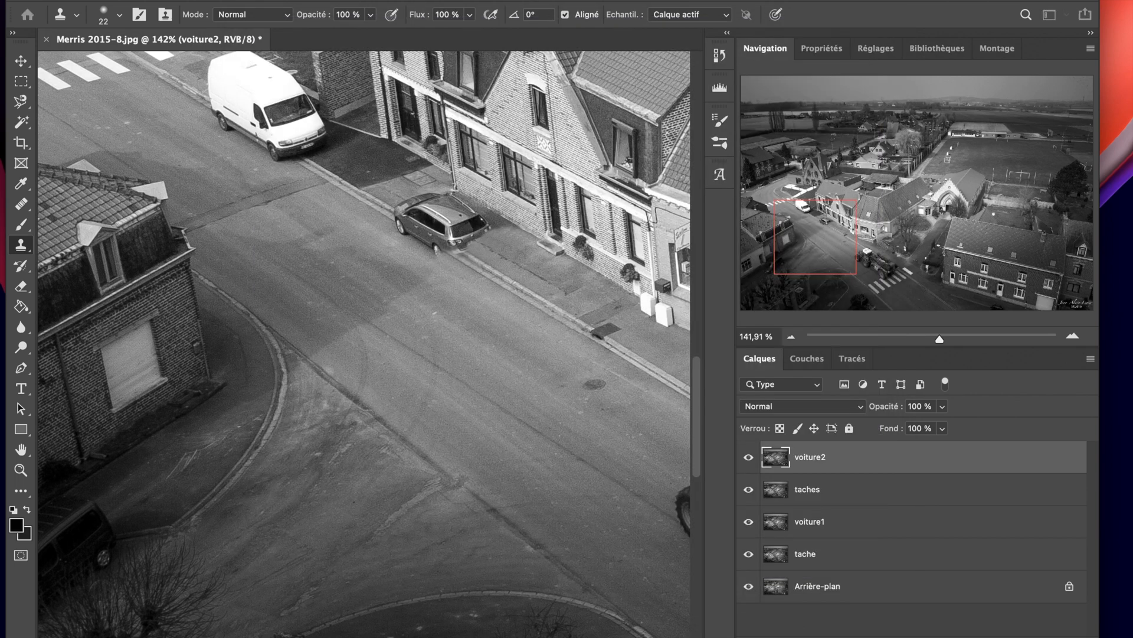
{"action": "left_click", "coordinate": [742, 180]}
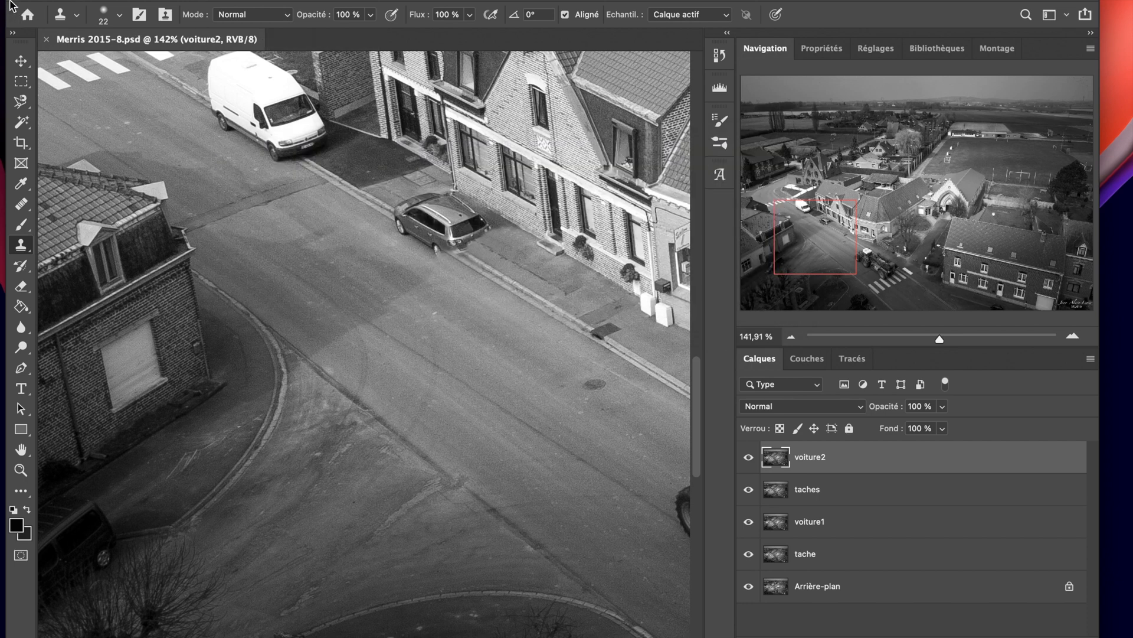
Step: Switch to the desktop, move Merris 2015-8.psd beside the JPG and reopen it in Photoshop
{"action": "left_click", "coordinate": [18, 2]}
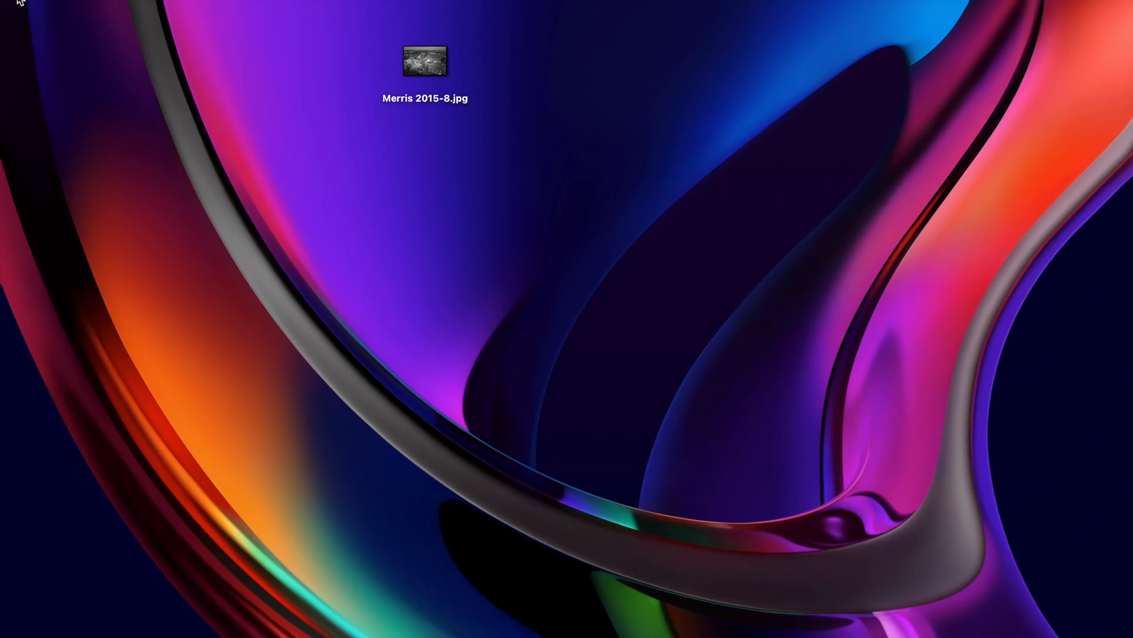
{"action": "left_click_drag", "start_coordinate": [535, 324], "coordinate": [618, 88]}
{"action": "left_click", "coordinate": [590, 277]}
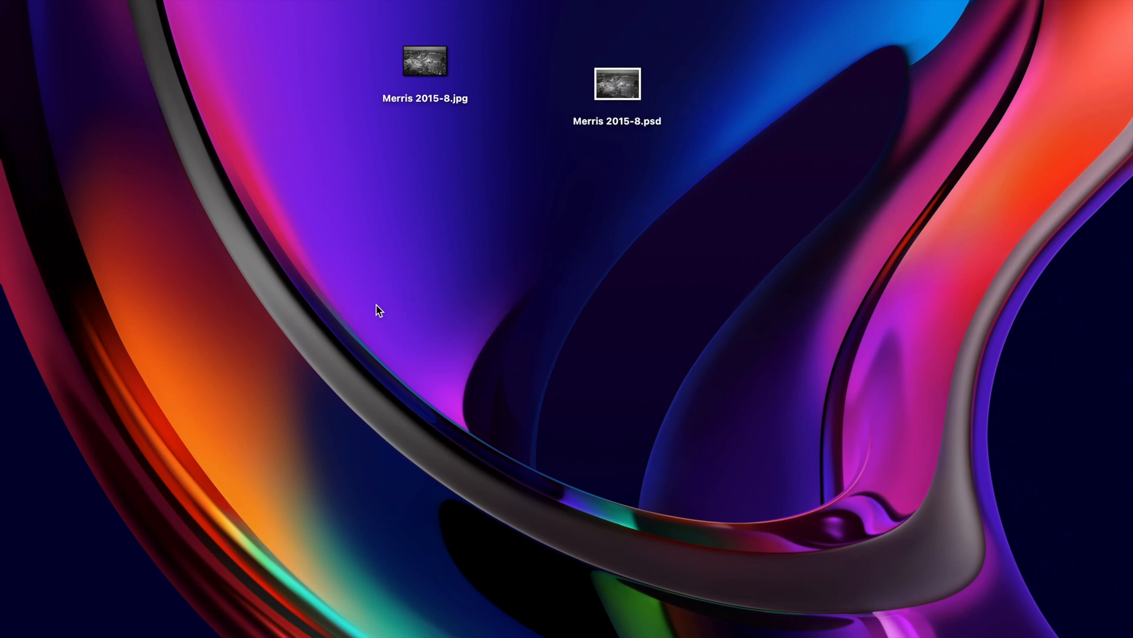
{"action": "double_click", "coordinate": [619, 88]}
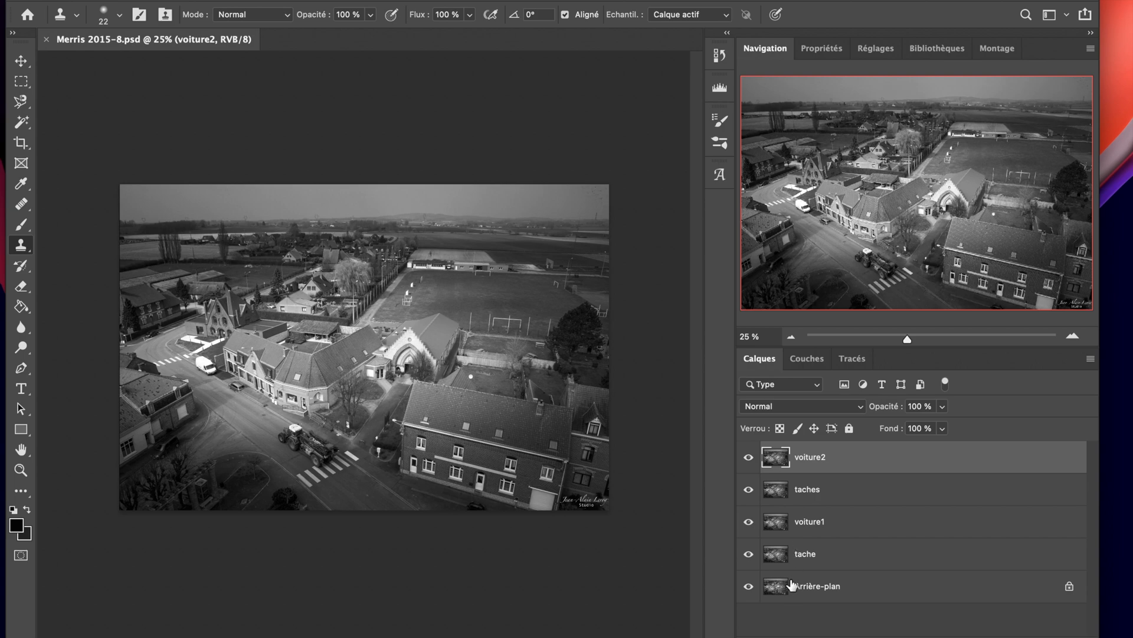
Step: Inspect the partly erased car up close and delete the voiture2 layer
{"action": "left_click_drag", "start_coordinate": [897, 345], "coordinate": [934, 339]}
{"action": "left_click_drag", "start_coordinate": [902, 194], "coordinate": [804, 211]}
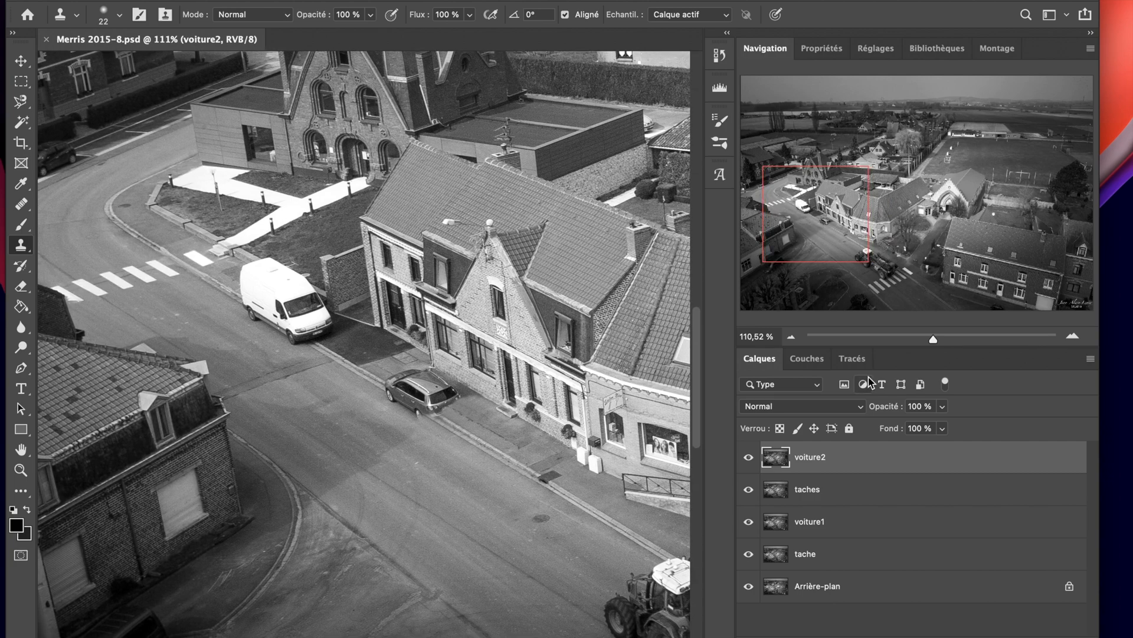
{"action": "left_click_drag", "start_coordinate": [933, 339], "coordinate": [956, 338]}
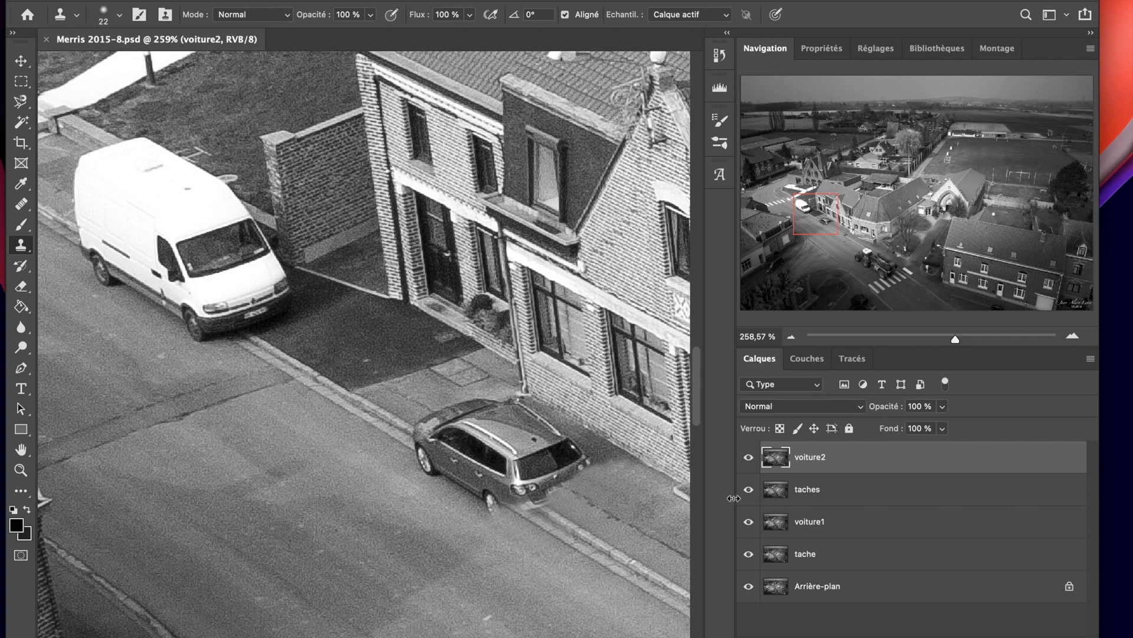
{"action": "right_click", "coordinate": [857, 457]}
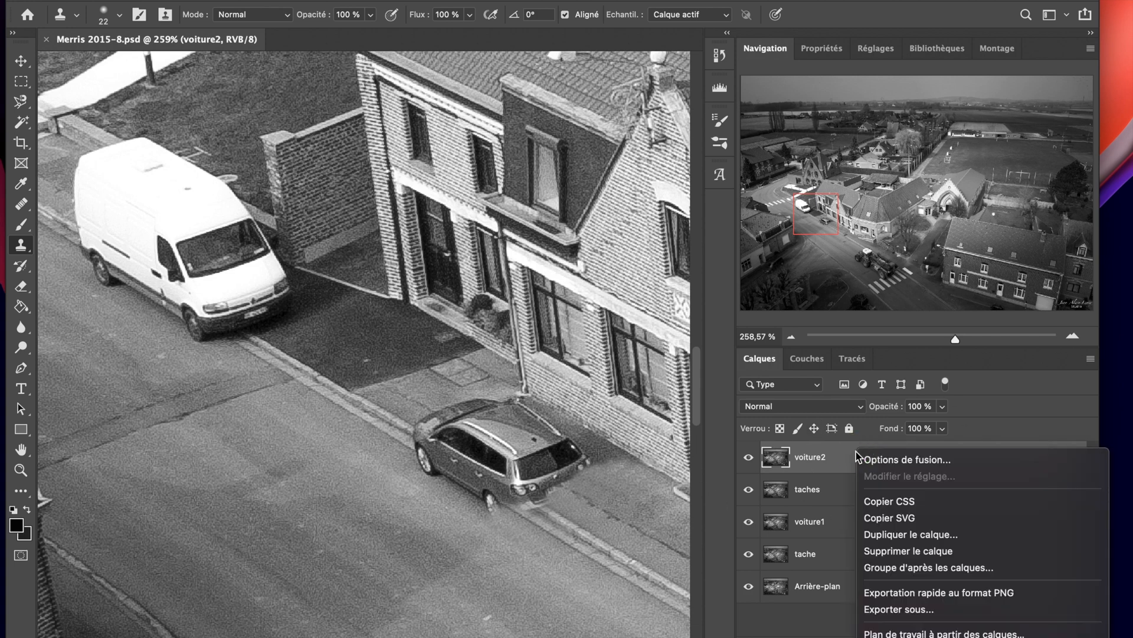
{"action": "left_click", "coordinate": [881, 551]}
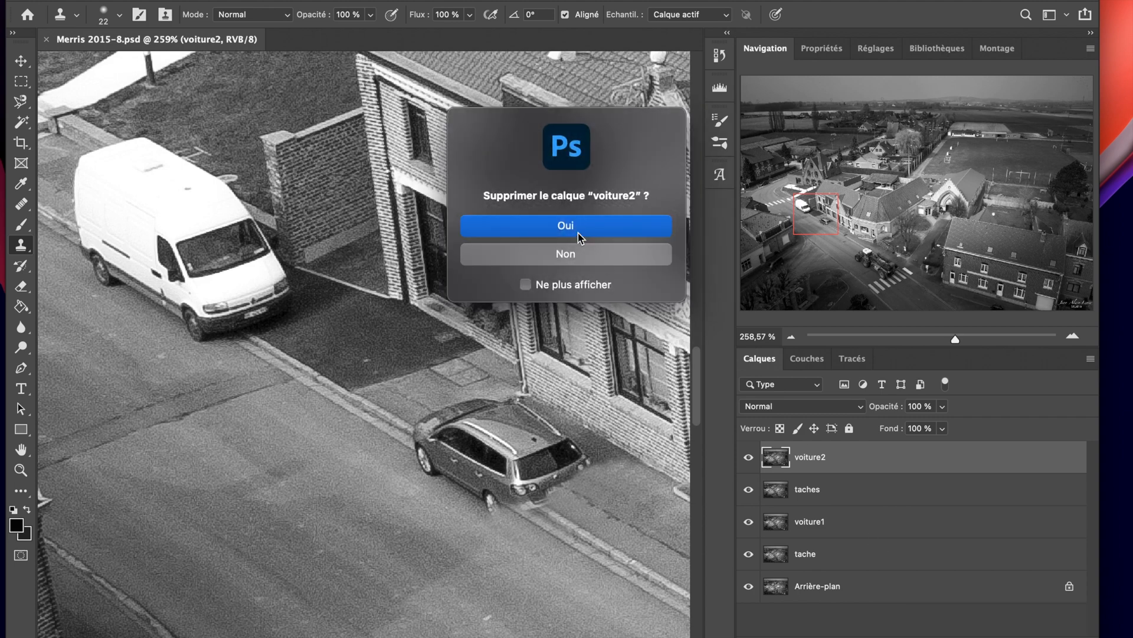
{"action": "left_click", "coordinate": [578, 236]}
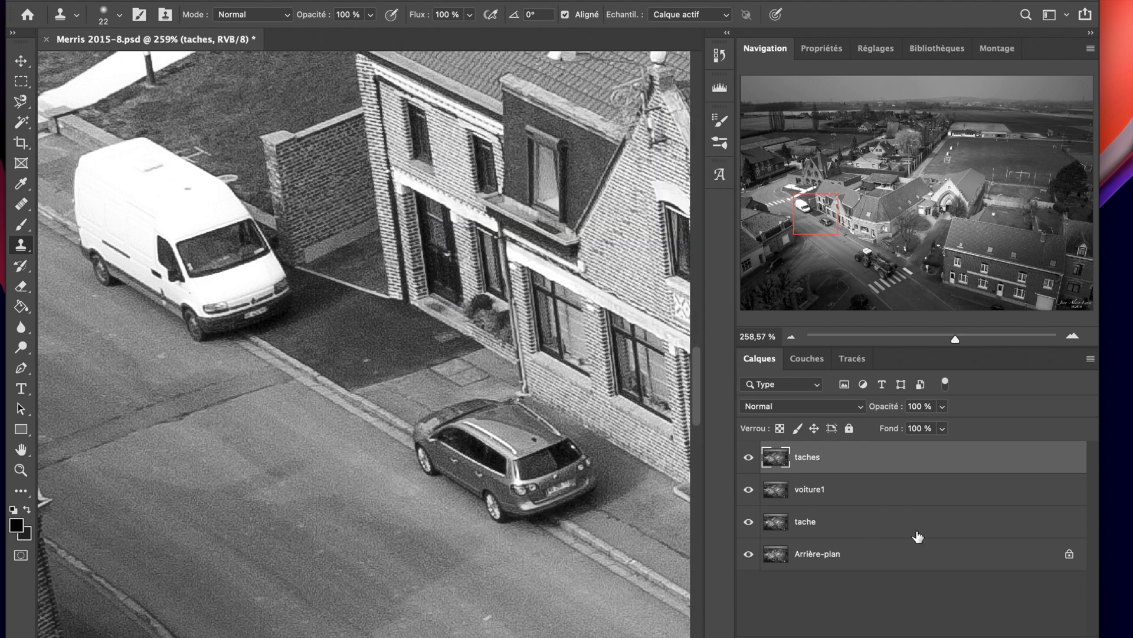
Step: Hide the retouching layers taches, voiture1 and tache to examine the original photo's crossing and sky, and show them again
{"action": "left_click_drag", "start_coordinate": [948, 341], "coordinate": [910, 344]}
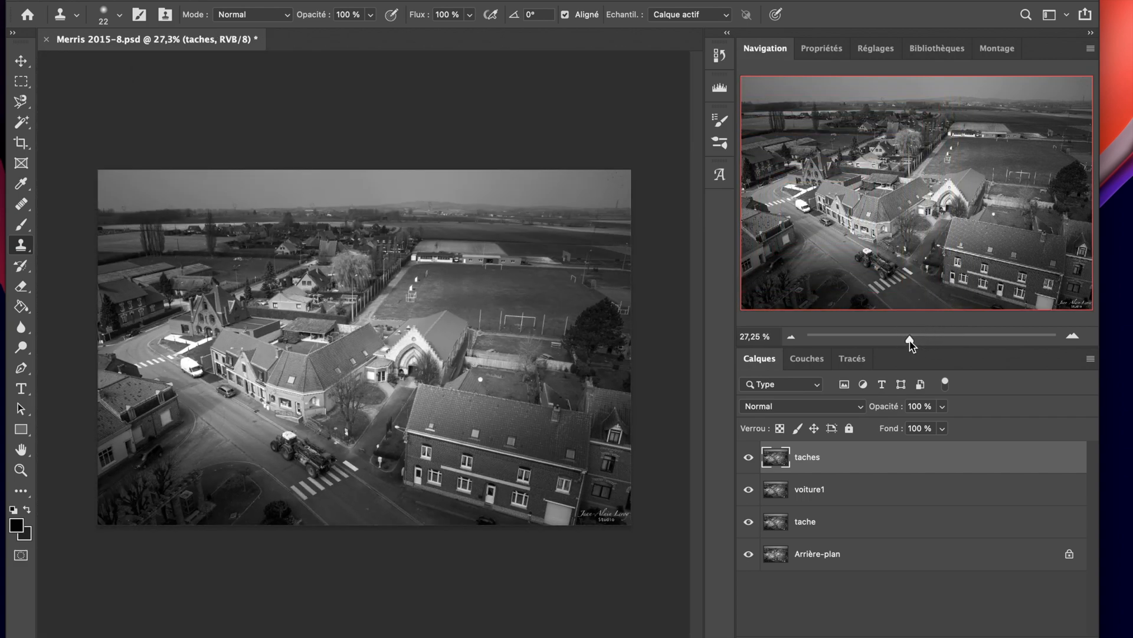
{"action": "left_click_drag", "start_coordinate": [749, 525], "coordinate": [749, 457]}
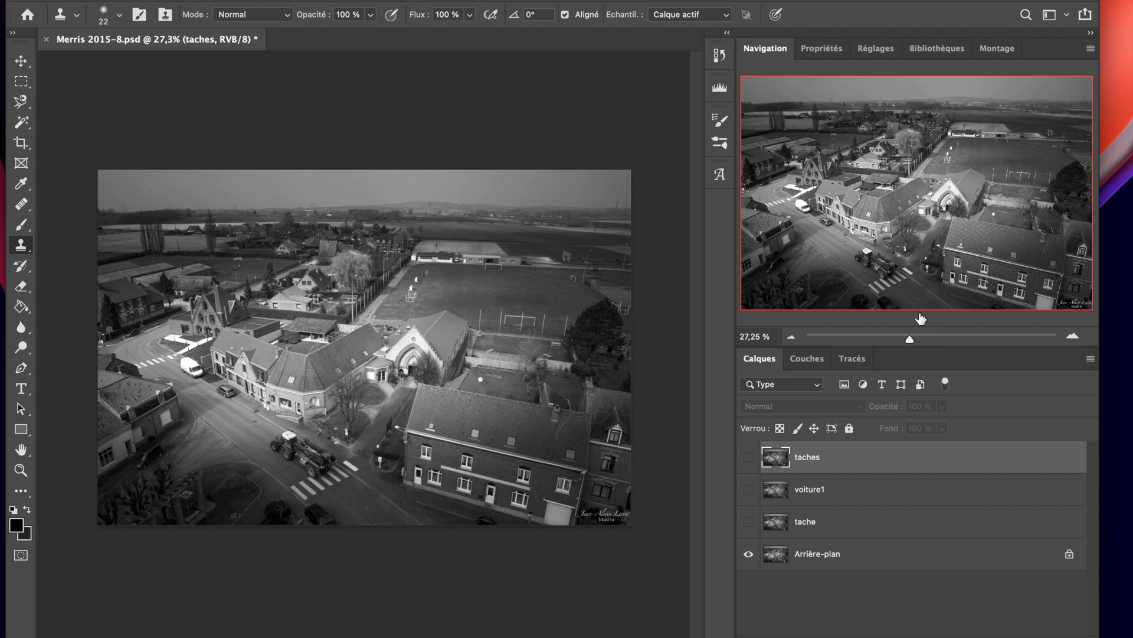
{"action": "left_click_drag", "start_coordinate": [910, 339], "coordinate": [921, 339]}
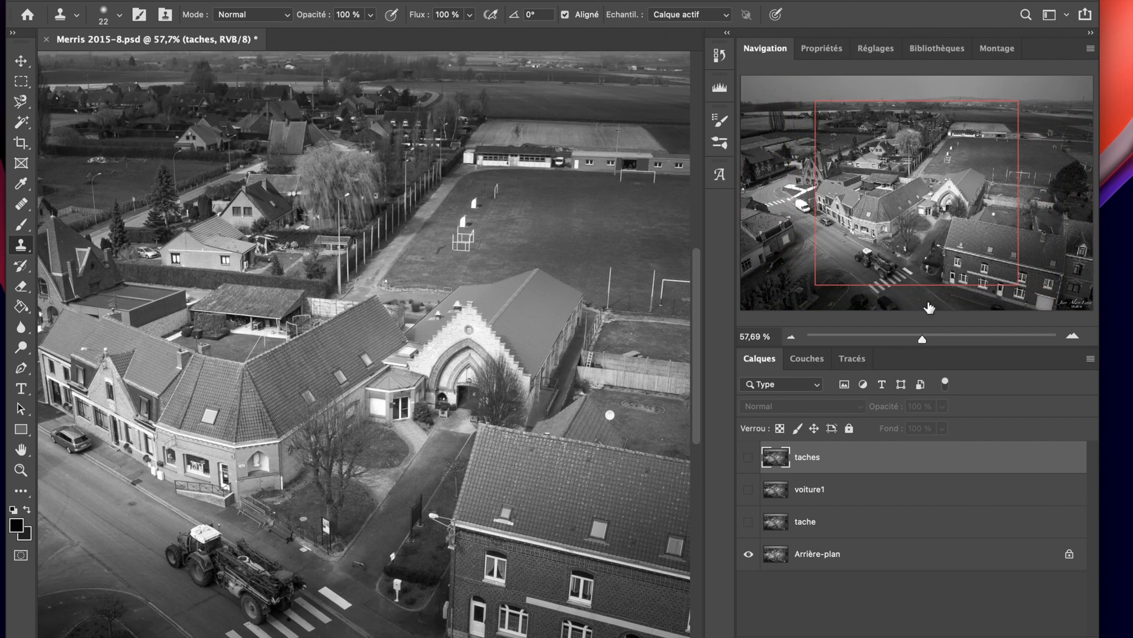
{"action": "left_click_drag", "start_coordinate": [937, 247], "coordinate": [928, 272]}
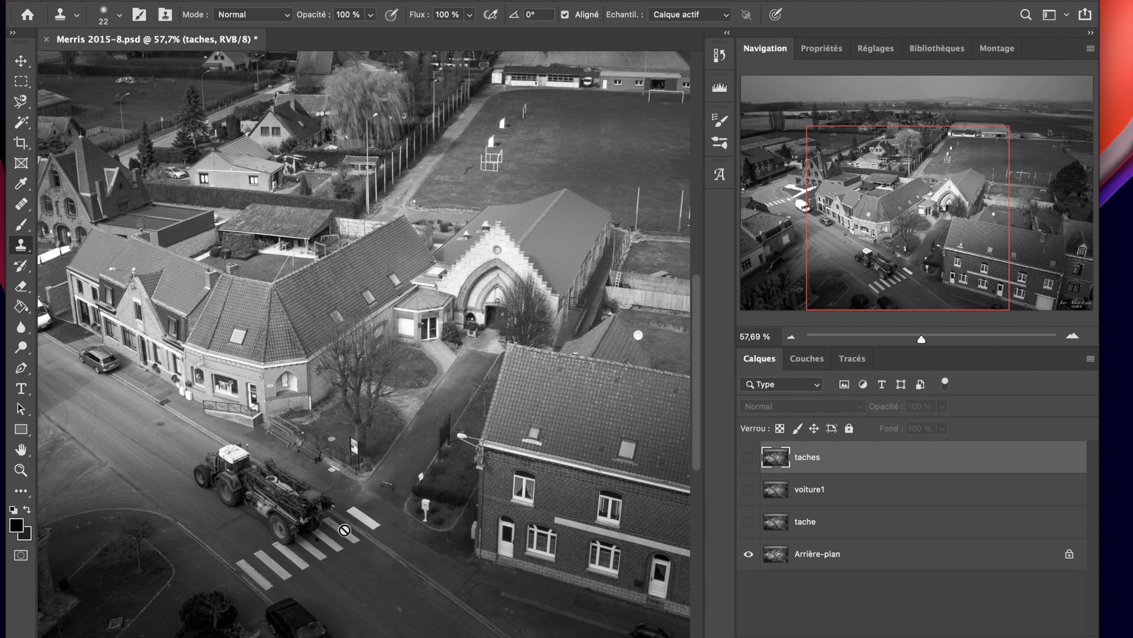
{"action": "left_click_drag", "start_coordinate": [944, 220], "coordinate": [991, 96]}
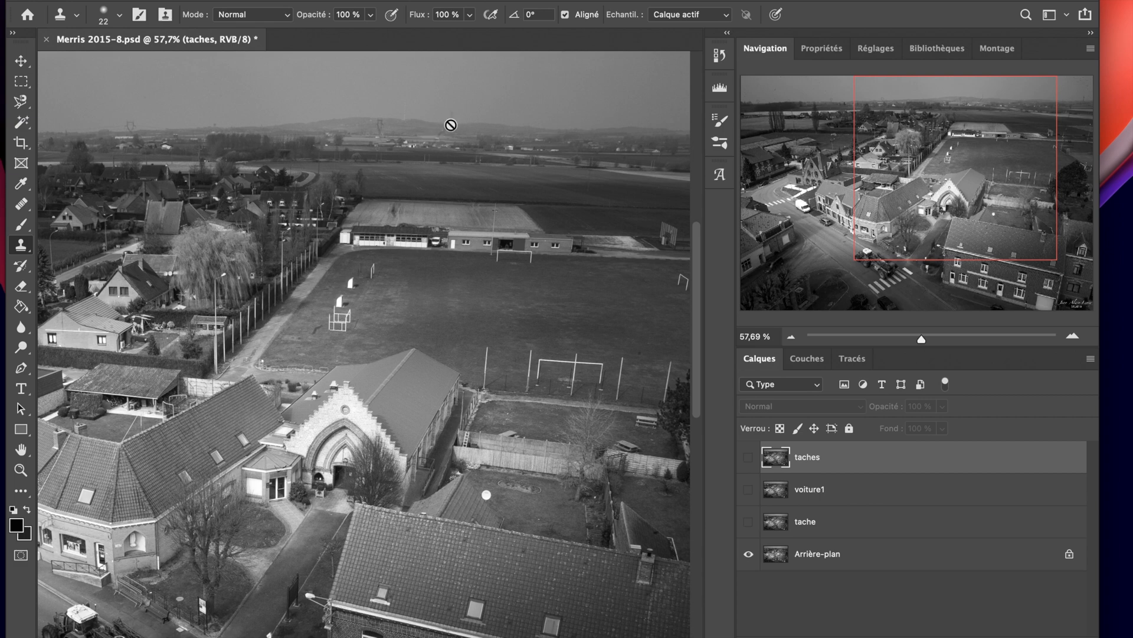
{"action": "left_click_drag", "start_coordinate": [919, 163], "coordinate": [883, 141]}
{"action": "left_click_drag", "start_coordinate": [913, 338], "coordinate": [913, 336]}
{"action": "left_click", "coordinate": [749, 489]}
{"action": "left_click", "coordinate": [749, 458]}
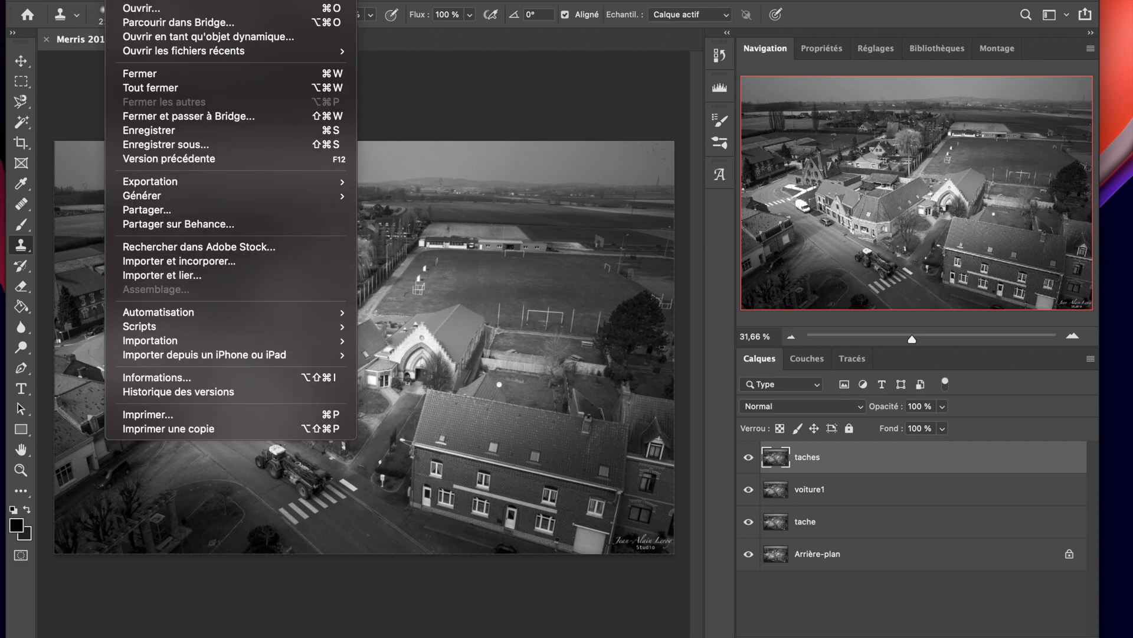
Step: Save a JPEG copy on the desktop (Bureau) as Merris 2015-8final.jpg with Maximum quality 12 and the standard baseline format
{"action": "left_click", "coordinate": [164, 151]}
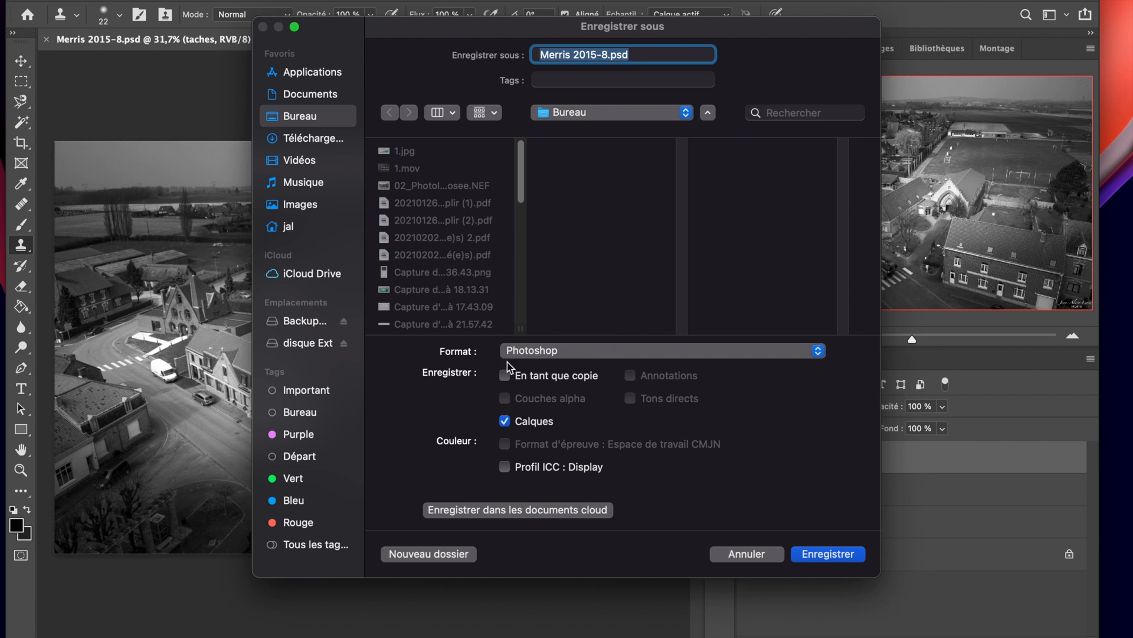
{"action": "left_click", "coordinate": [557, 352]}
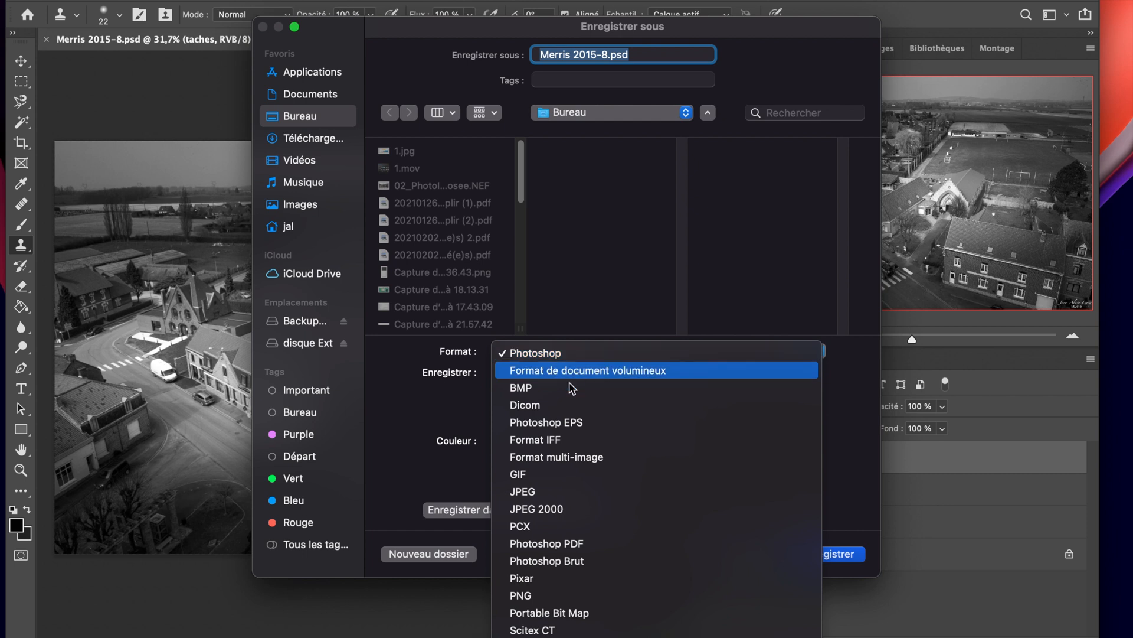
{"action": "left_click", "coordinate": [541, 492]}
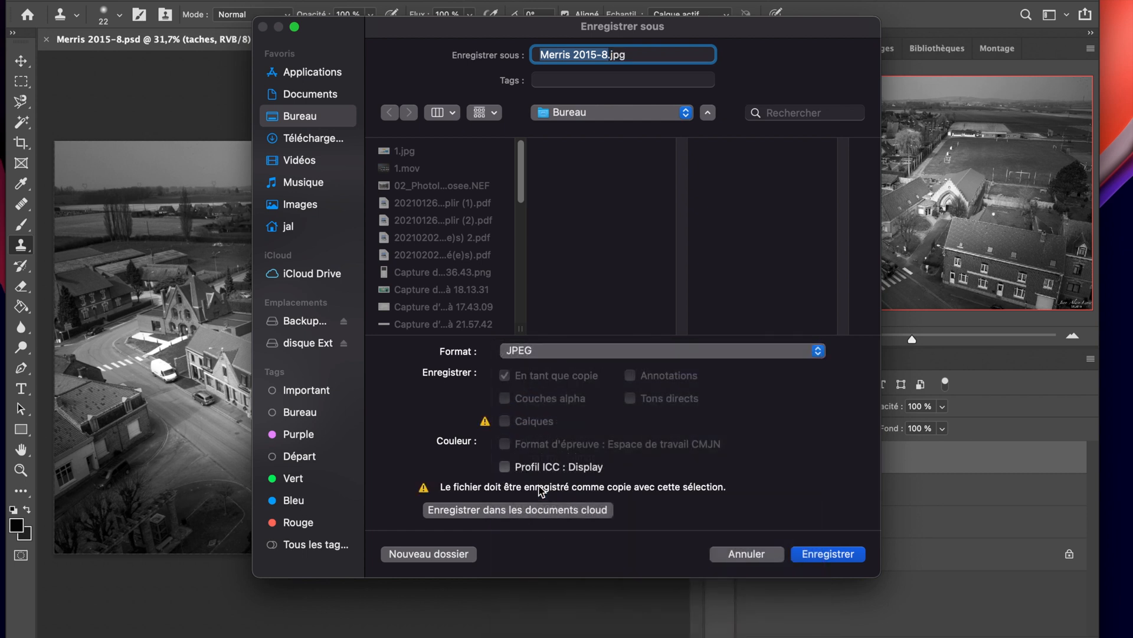
{"action": "left_click", "coordinate": [609, 55]}
{"action": "type", "text": "final"}
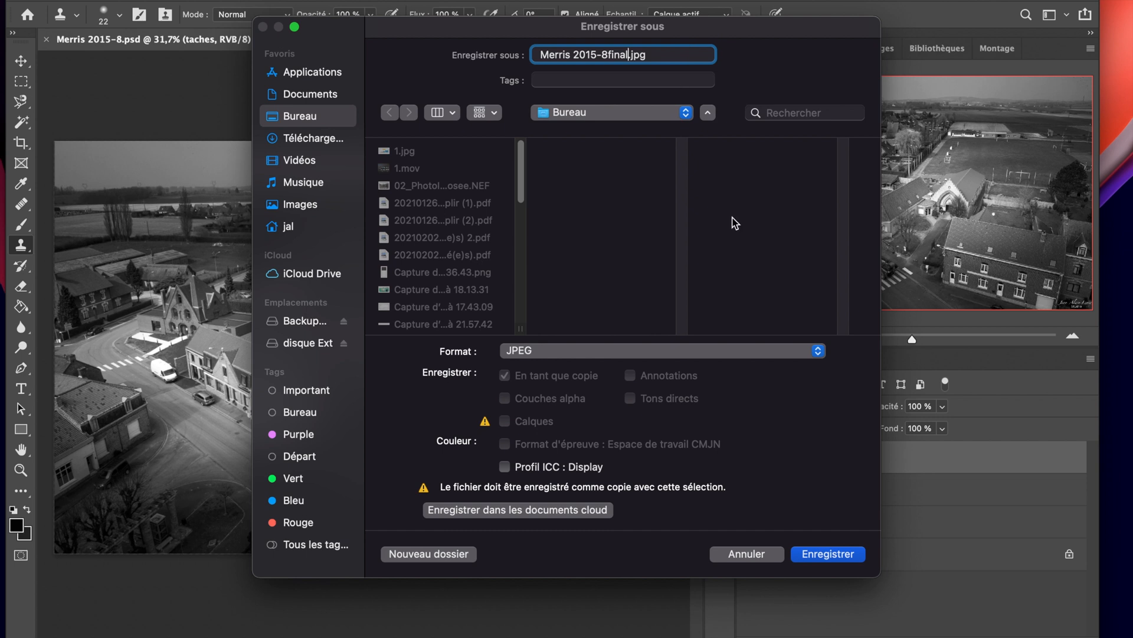
{"action": "left_click", "coordinate": [828, 554]}
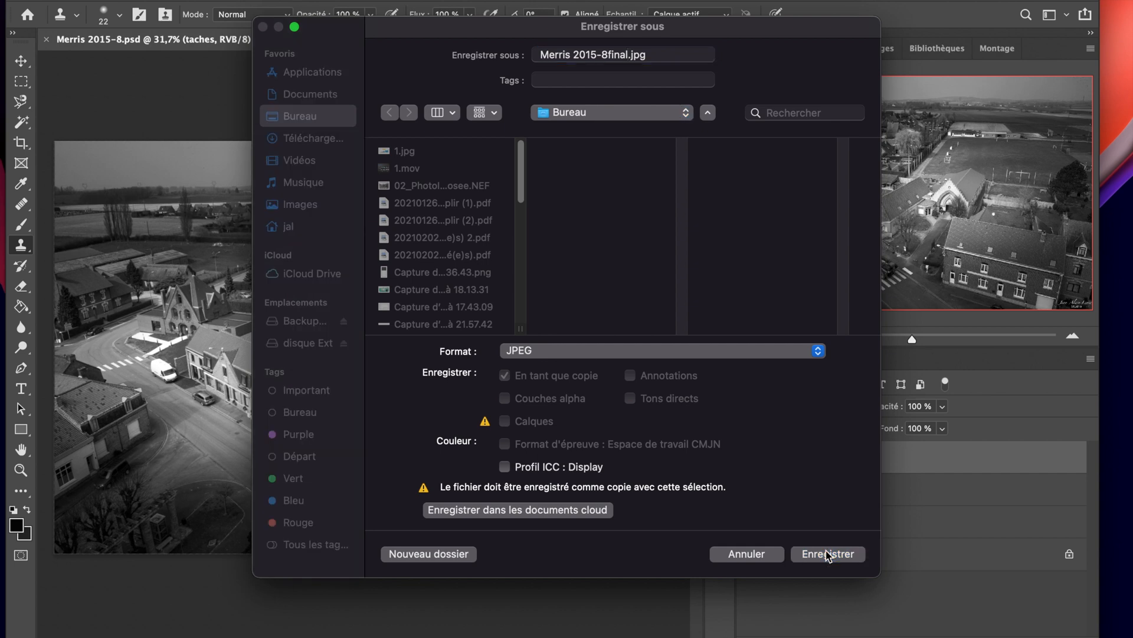
{"action": "key", "text": "h"}
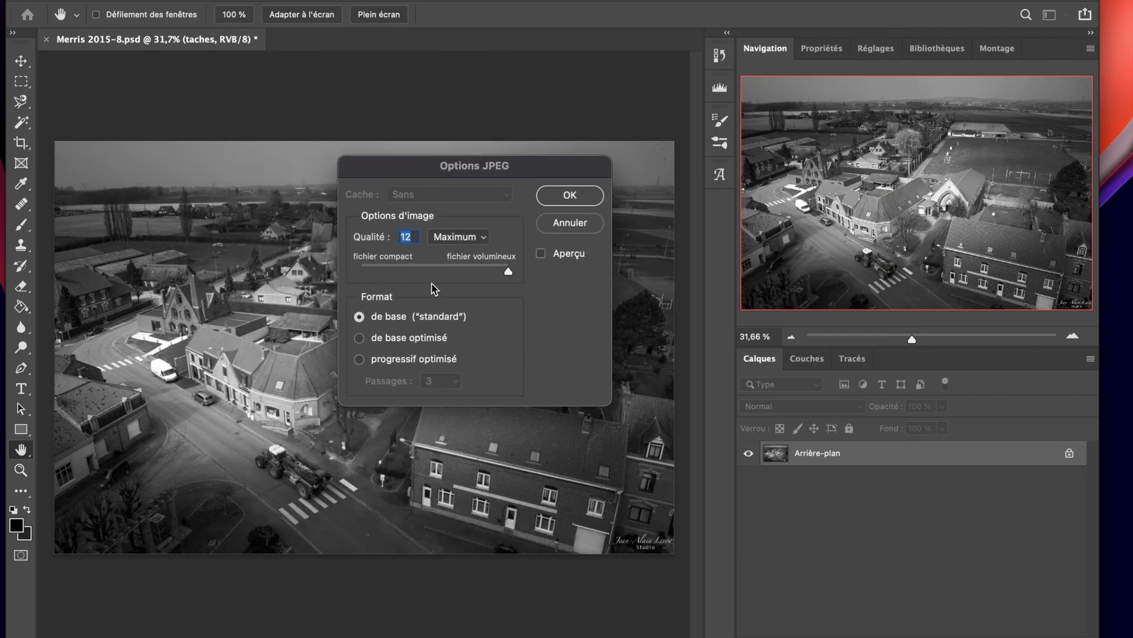
{"action": "mouse_move", "coordinate": [505, 274]}
{"action": "left_mouse_down"}
{"action": "mouse_move", "coordinate": [525, 273]}
{"action": "mouse_move", "coordinate": [509, 271]}
{"action": "left_mouse_up"}
{"action": "left_click", "coordinate": [571, 195]}
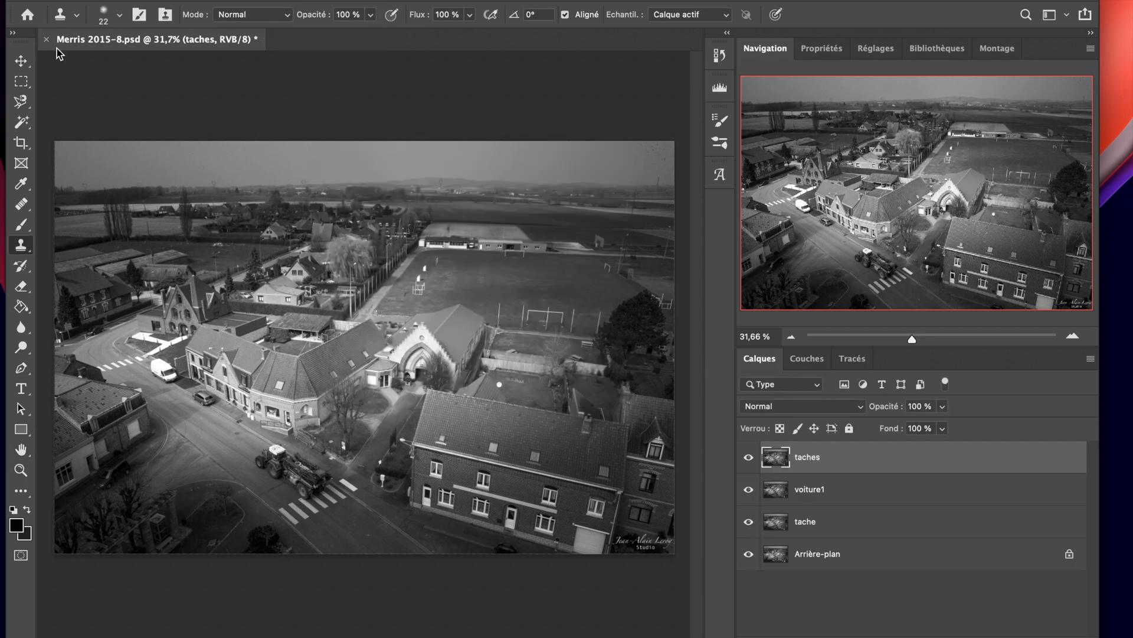
Step: Quit Photoshop without saving the PSD's changes and line up Merris 2015-8final.jpg and the PSD beside the original JPG on the desktop
{"action": "key", "text": "super+q"}
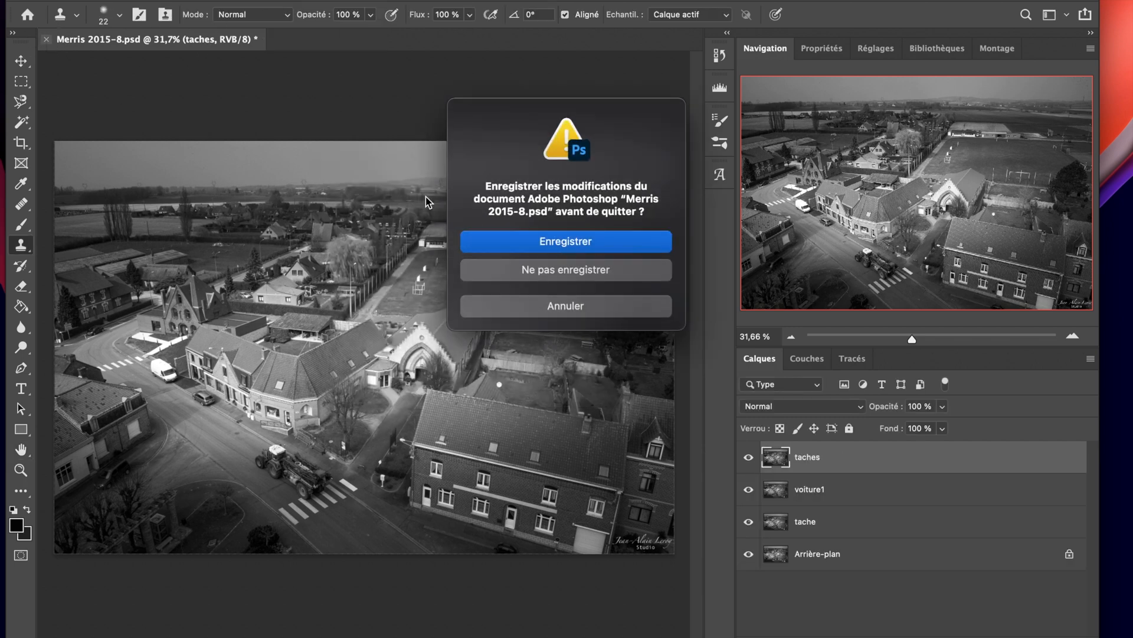
{"action": "left_click", "coordinate": [542, 278]}
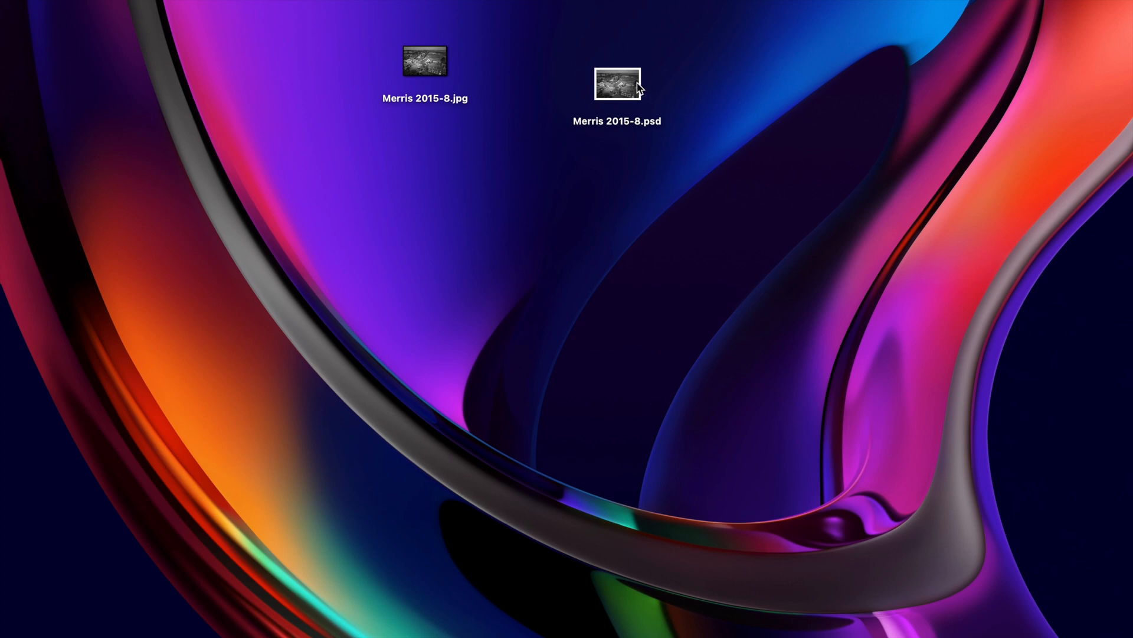
{"action": "left_click_drag", "start_coordinate": [1, 304], "coordinate": [533, 71]}
{"action": "left_click_drag", "start_coordinate": [609, 89], "coordinate": [694, 62]}
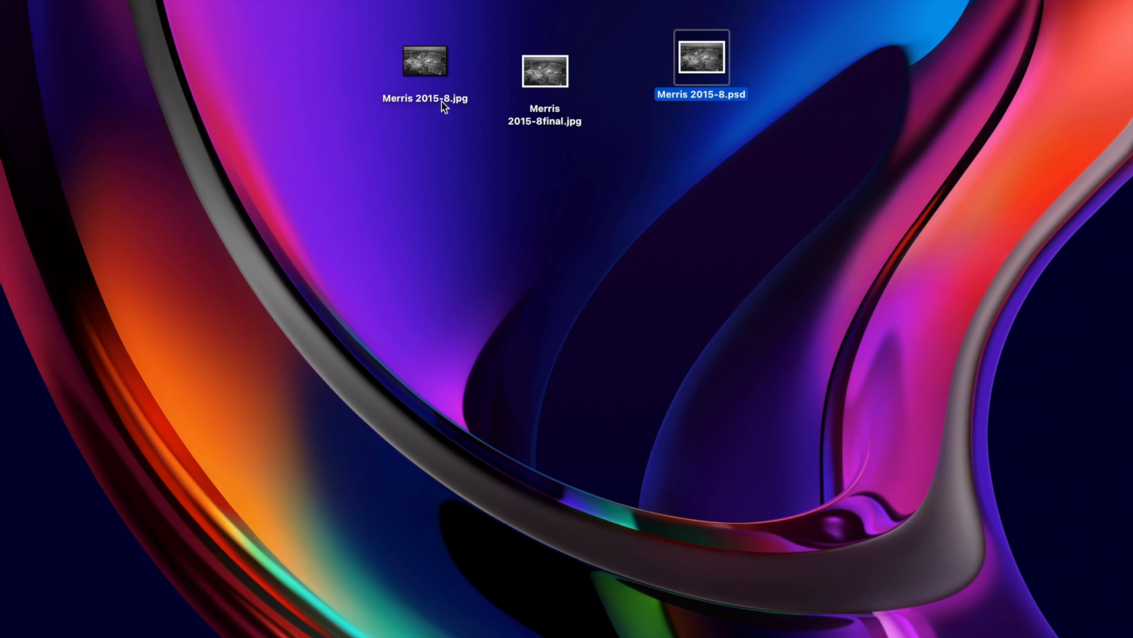
Step: Preview Merris 2015-8.jpg and Merris 2015-8final.jpg together in Quick Look, switching between them to compare the original with the retouched version
{"action": "left_click_drag", "start_coordinate": [599, 81], "coordinate": [431, 72]}
{"action": "key", "text": "space"}
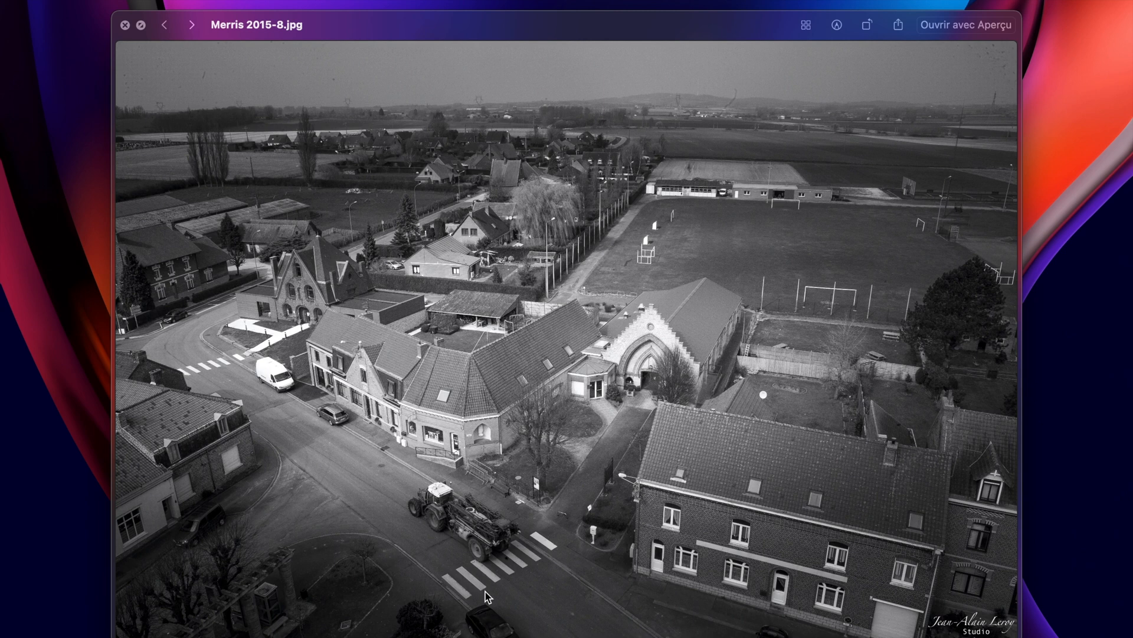
{"action": "left_click", "coordinate": [191, 25]}
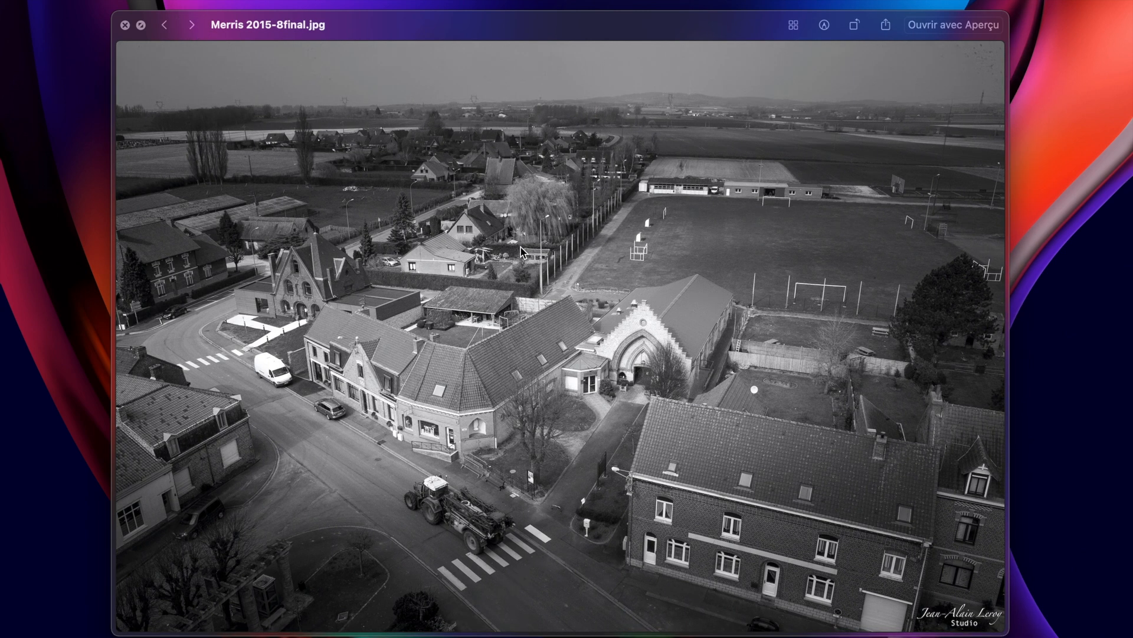
{"action": "left_click", "coordinate": [165, 25]}
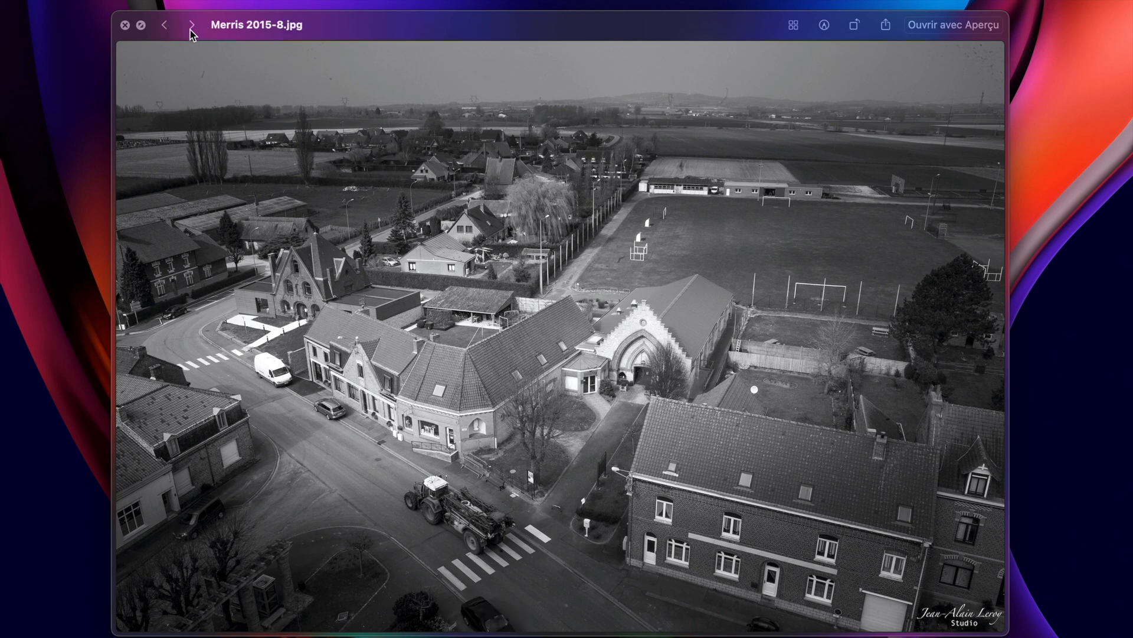
{"action": "left_click", "coordinate": [192, 25]}
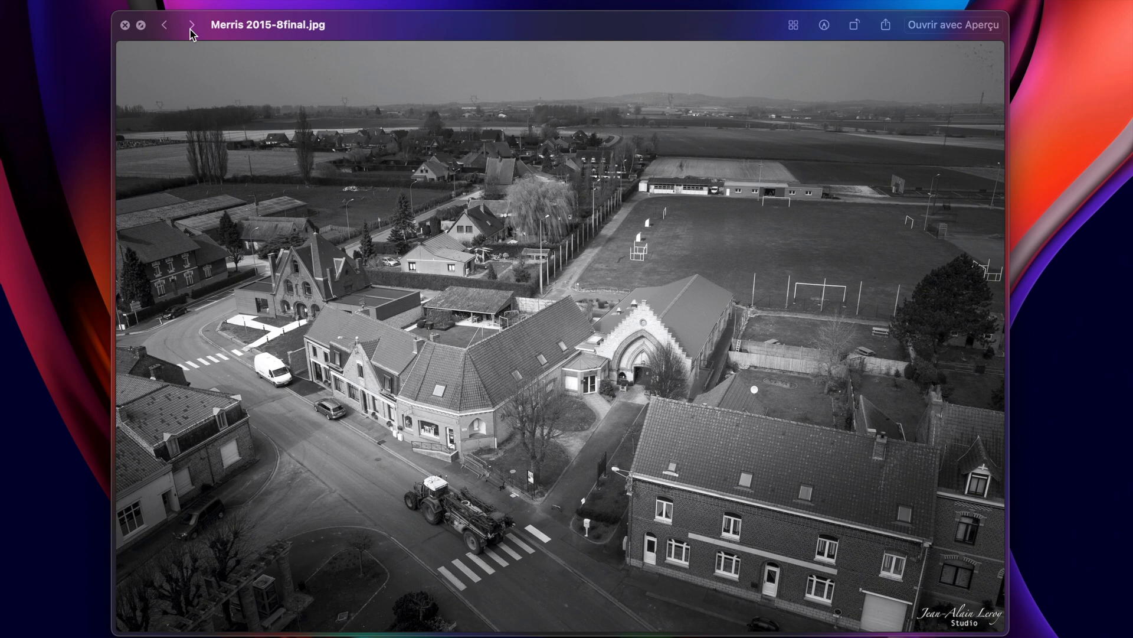
{"action": "left_click", "coordinate": [125, 24]}
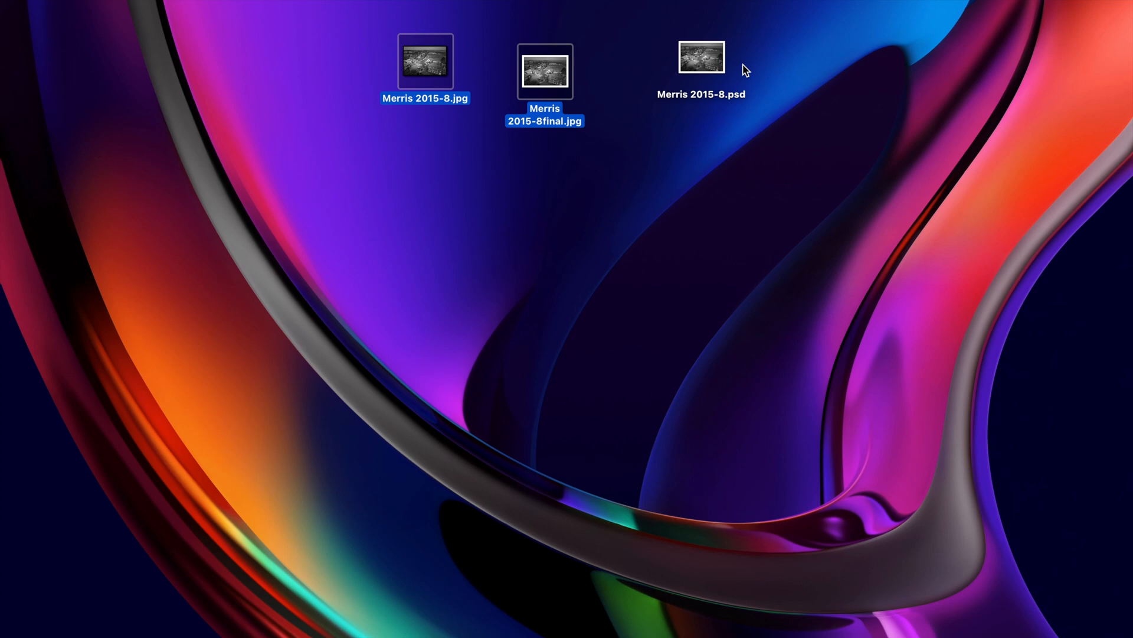
Step: Reopen Merris 2015-8.psd in Photoshop to check its layers, close it, and view the original Merris 2015-8.jpg in Preview
{"action": "double_click", "coordinate": [716, 55]}
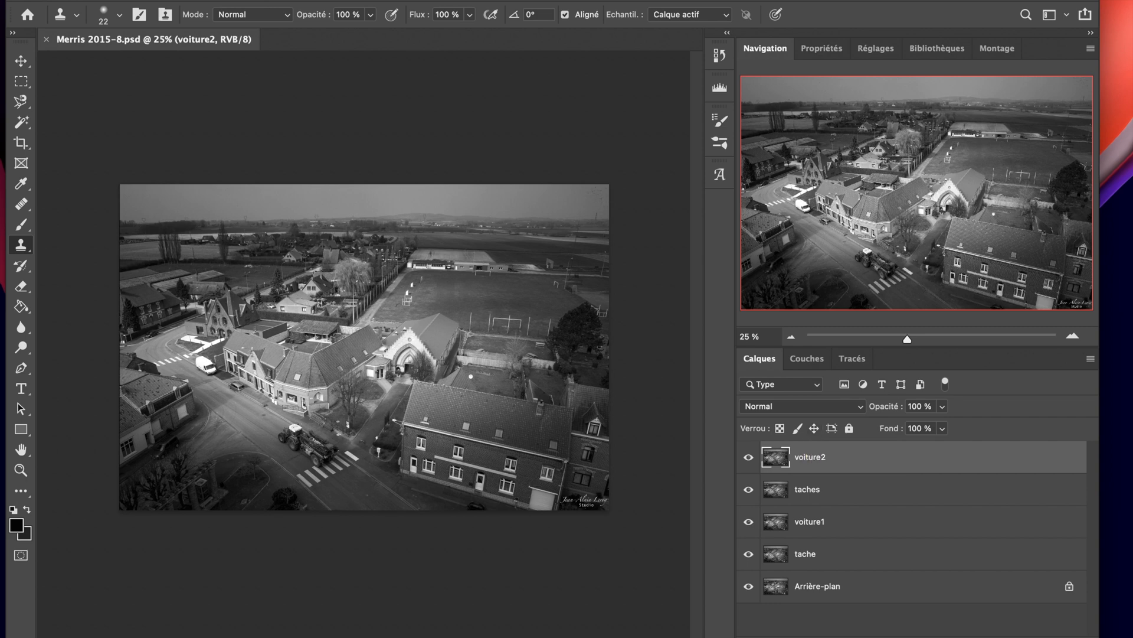
{"action": "left_click", "coordinate": [46, 39]}
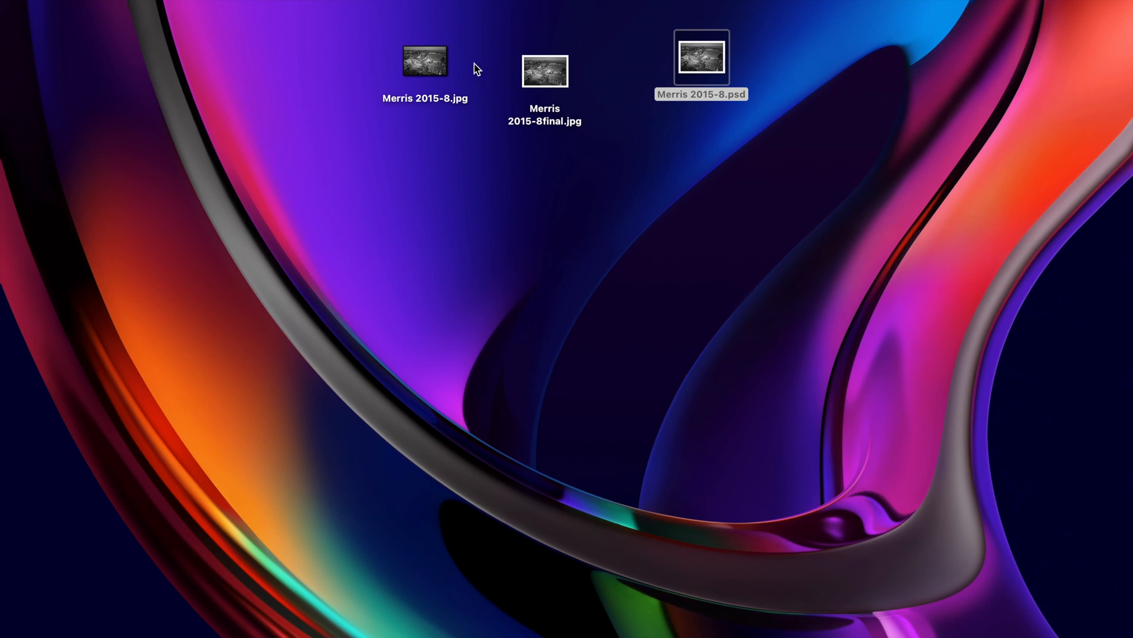
{"action": "double_click", "coordinate": [422, 62]}
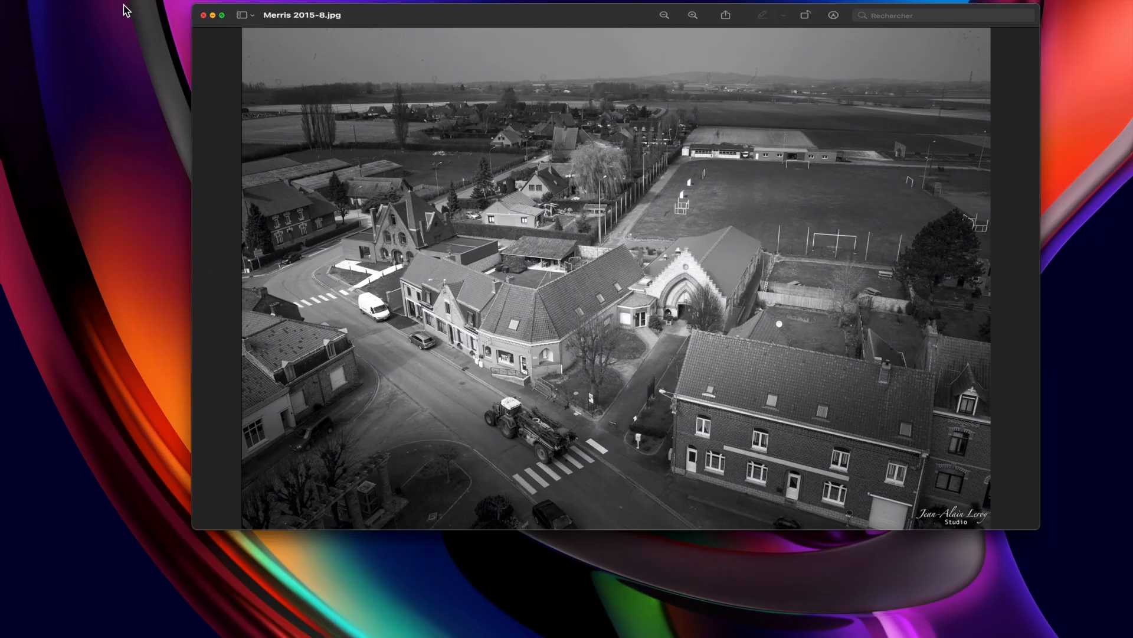
{"action": "key", "text": "super+w"}
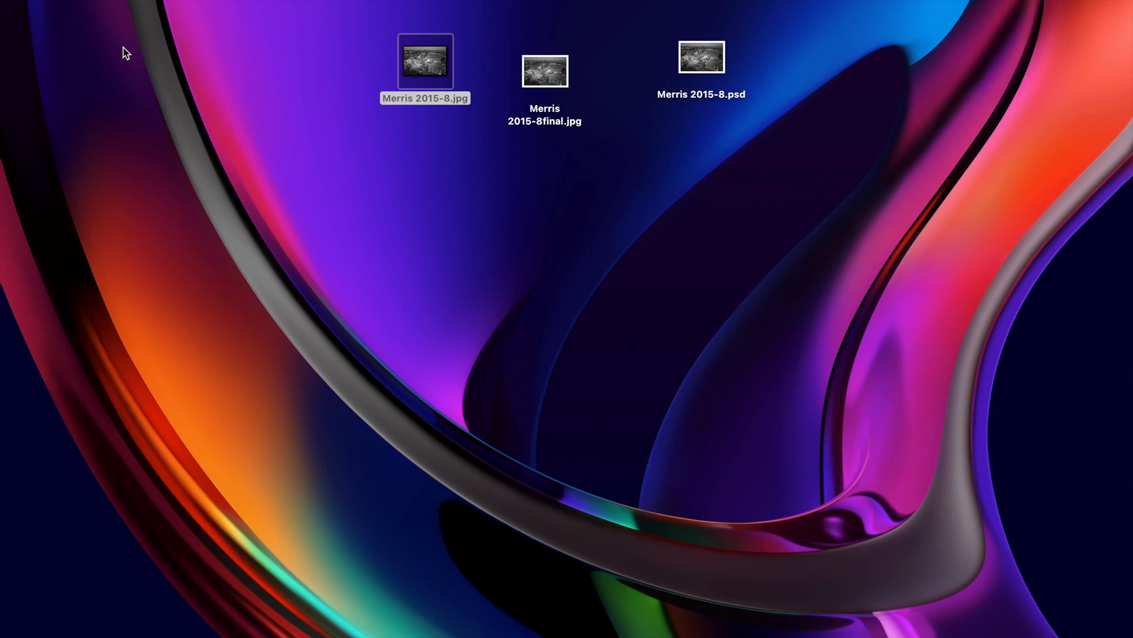